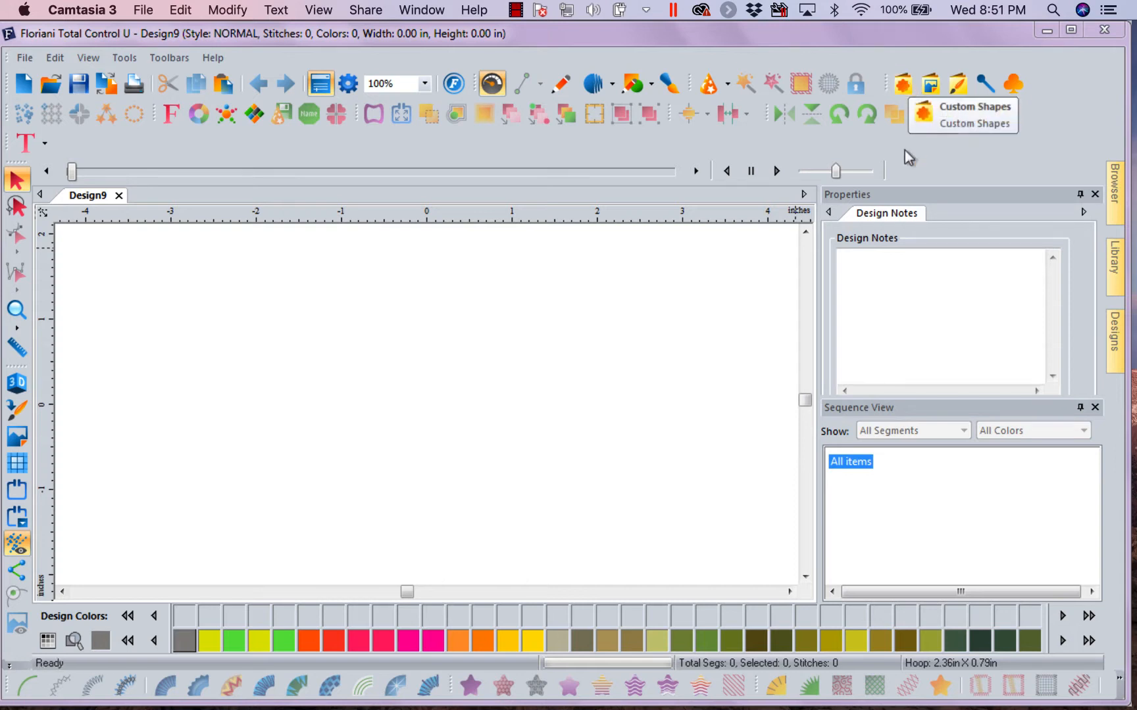
Insert the crescent moon from the custom shapes library into the empty design.
left_click(901, 86)
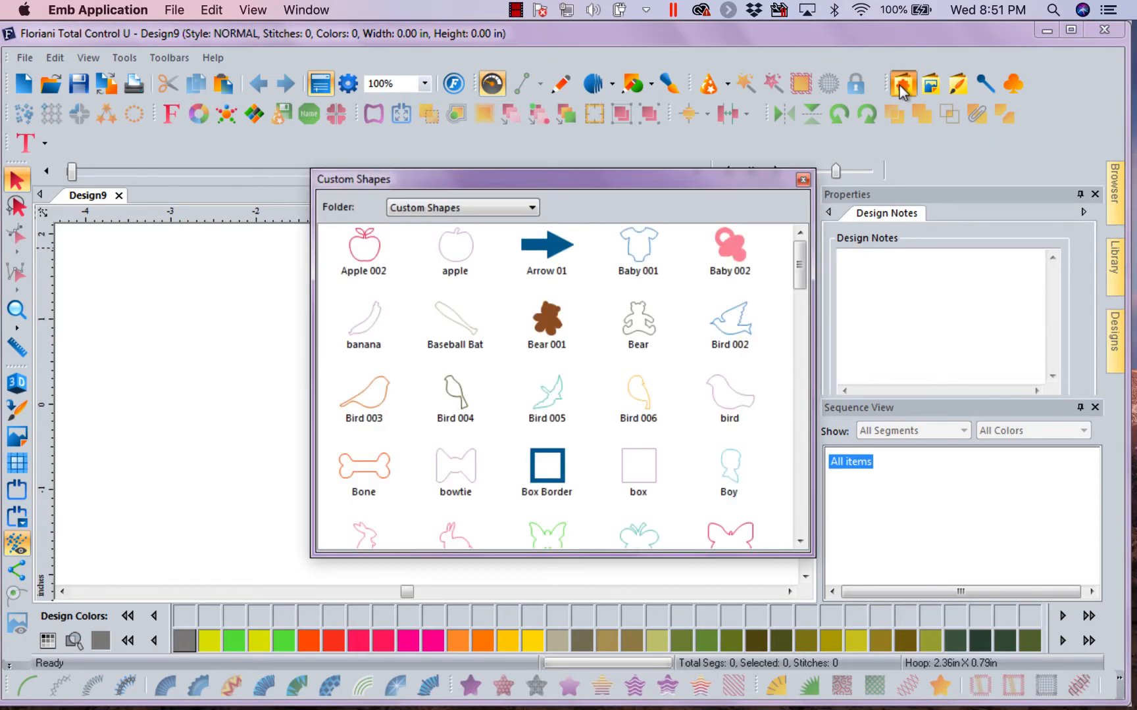
left_click_drag(800, 262, 798, 415)
double_click(637, 447)
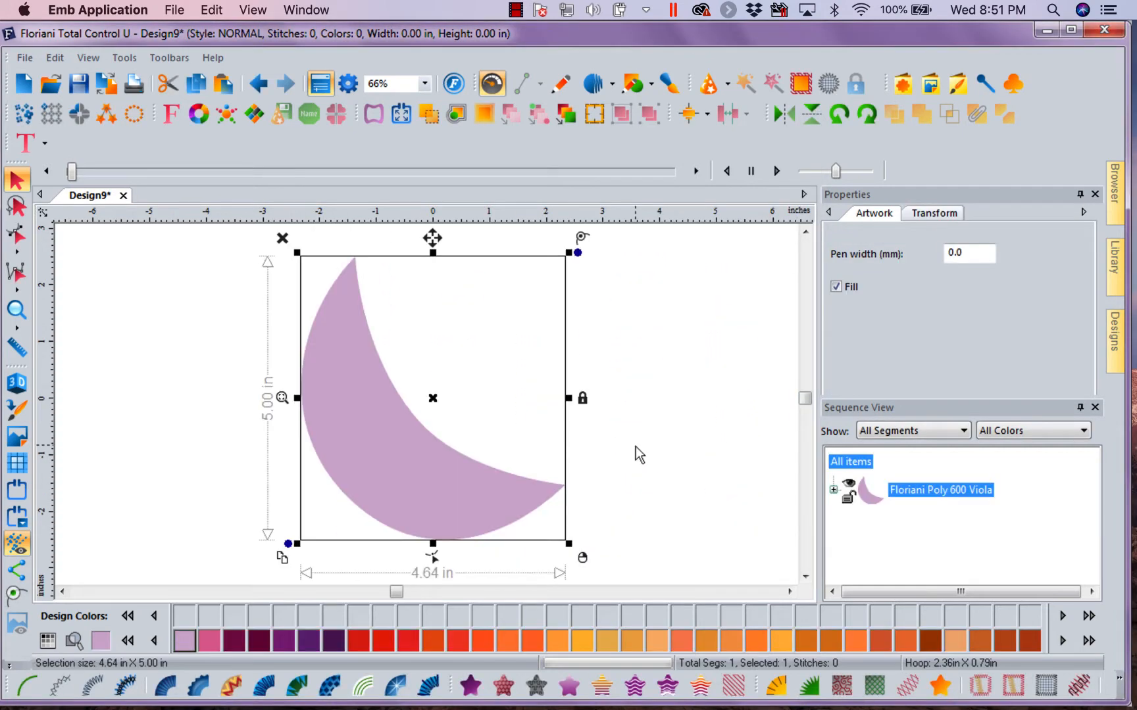
left_click(833, 489)
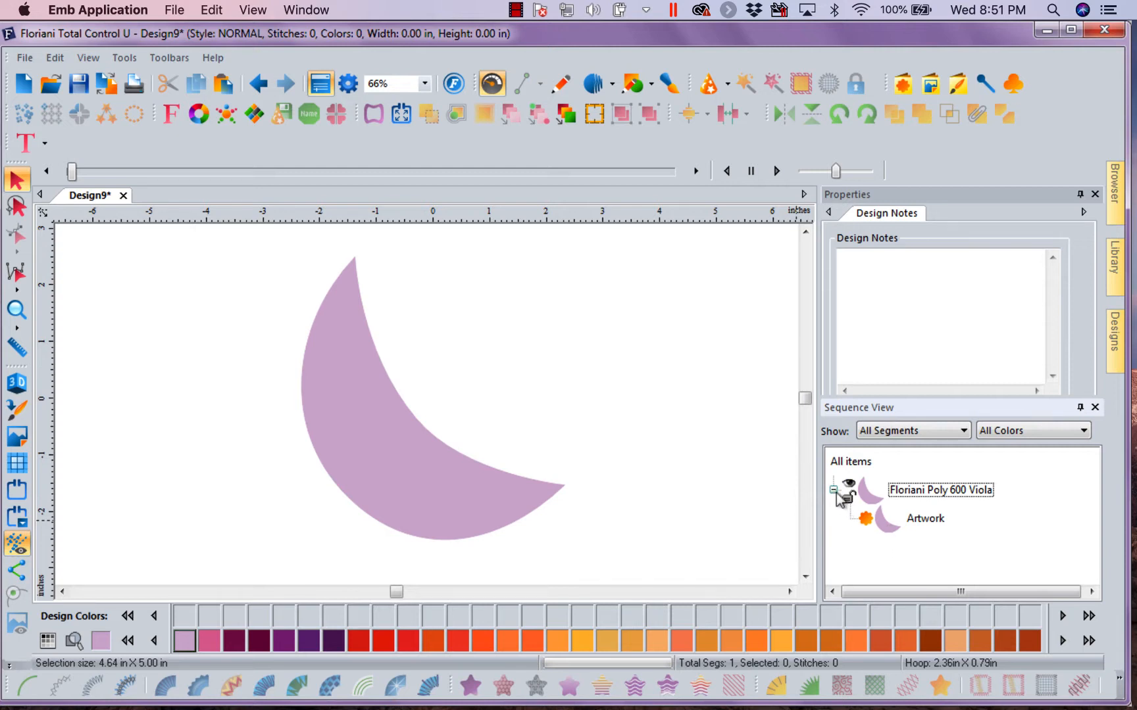
left_click(833, 489)
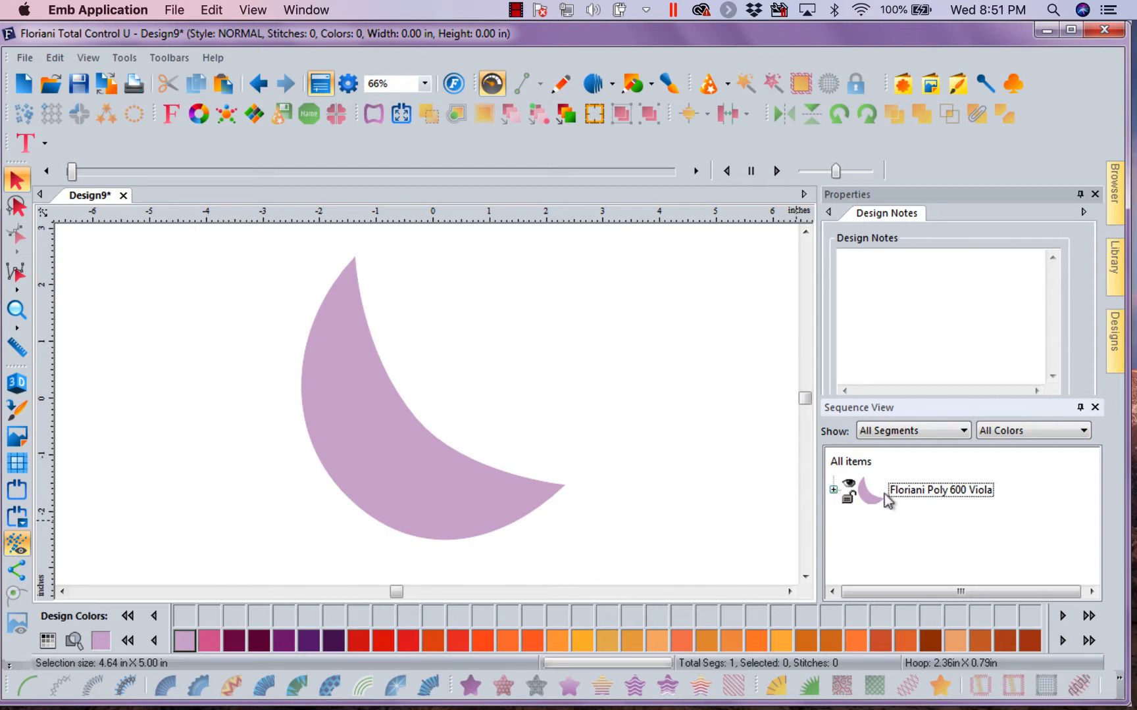
Resize the crescent moon to a width of 3.65 in with its aspect ratio maintained, and recolor it Floriani Poly 603 Plum Pewter.
left_click(410, 478)
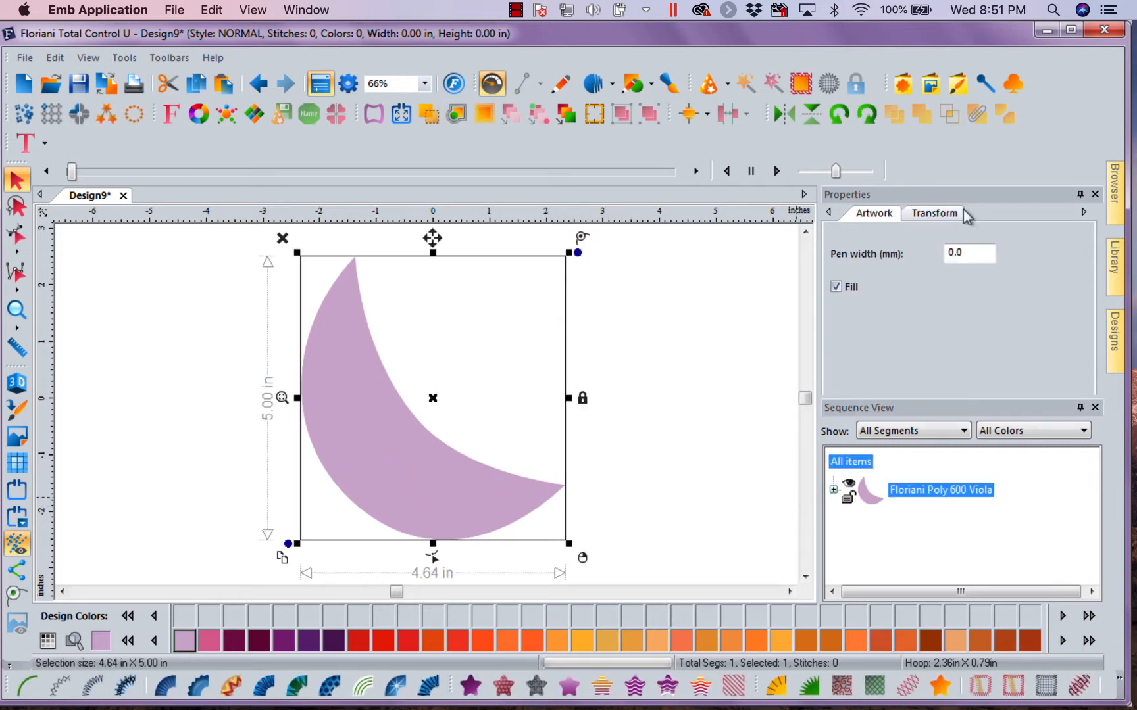
left_click(940, 215)
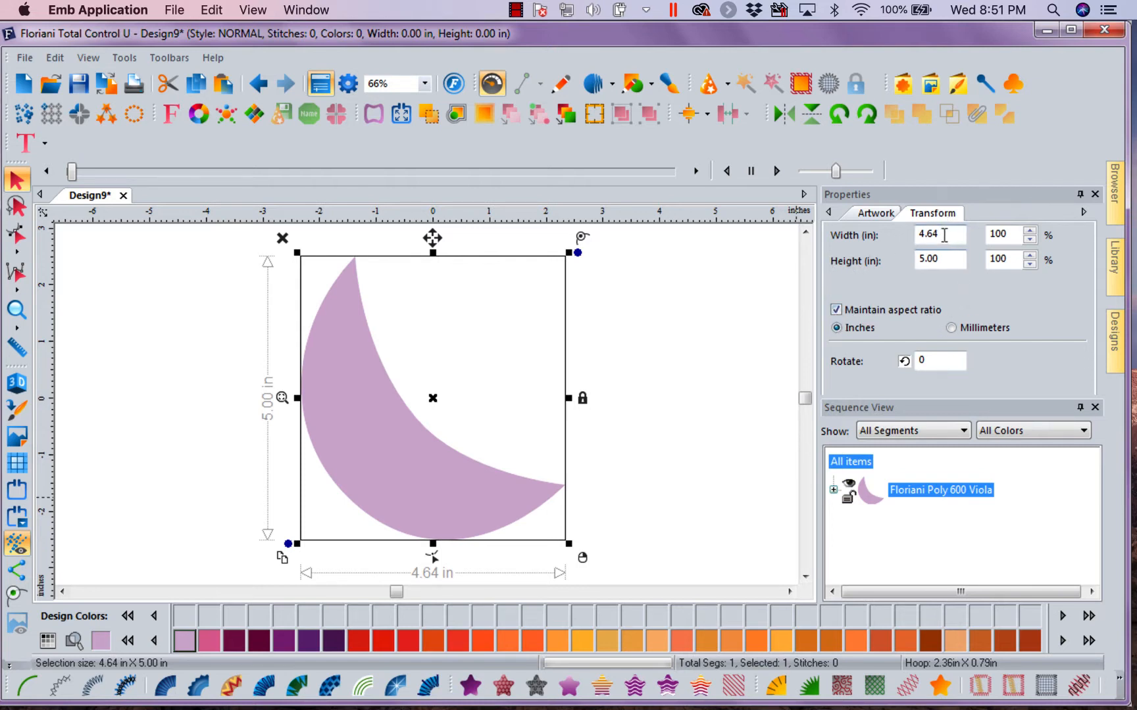
left_click_drag(947, 234, 848, 231)
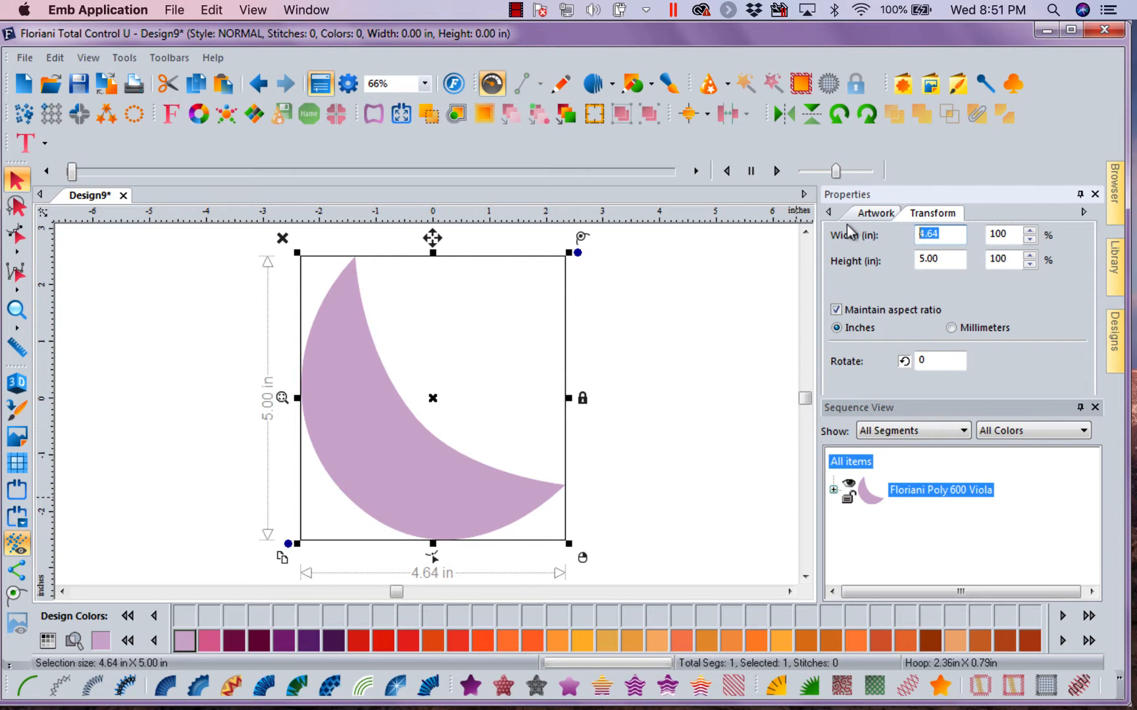
type("3.65")
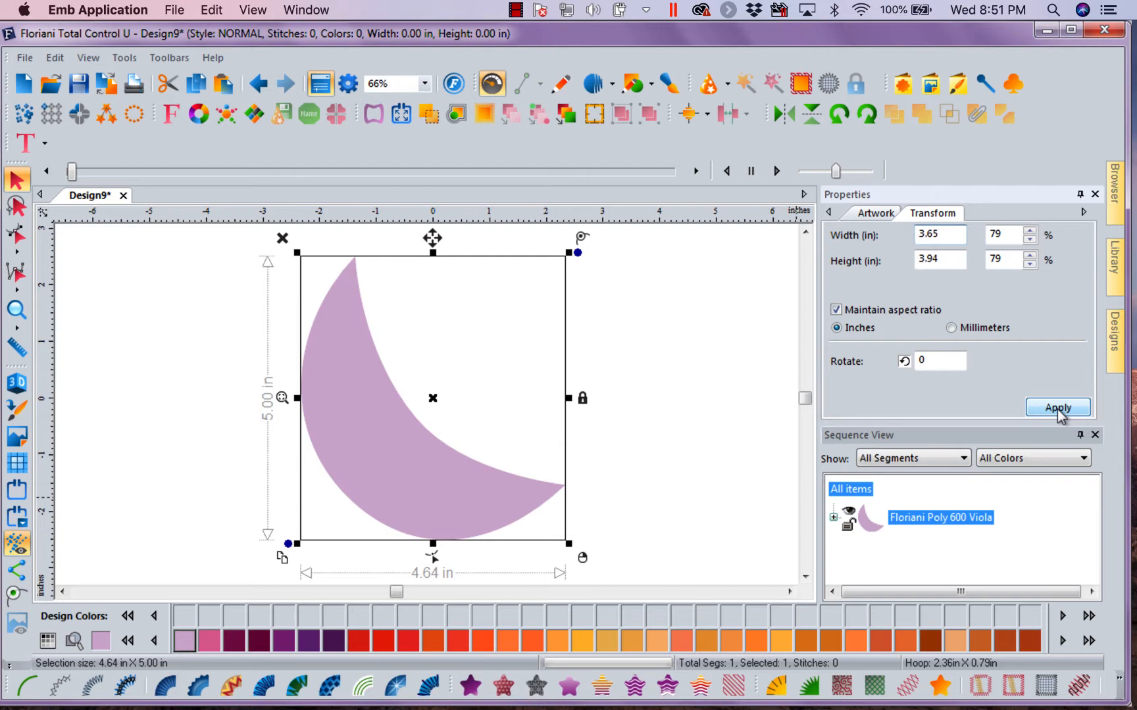
left_click(1057, 408)
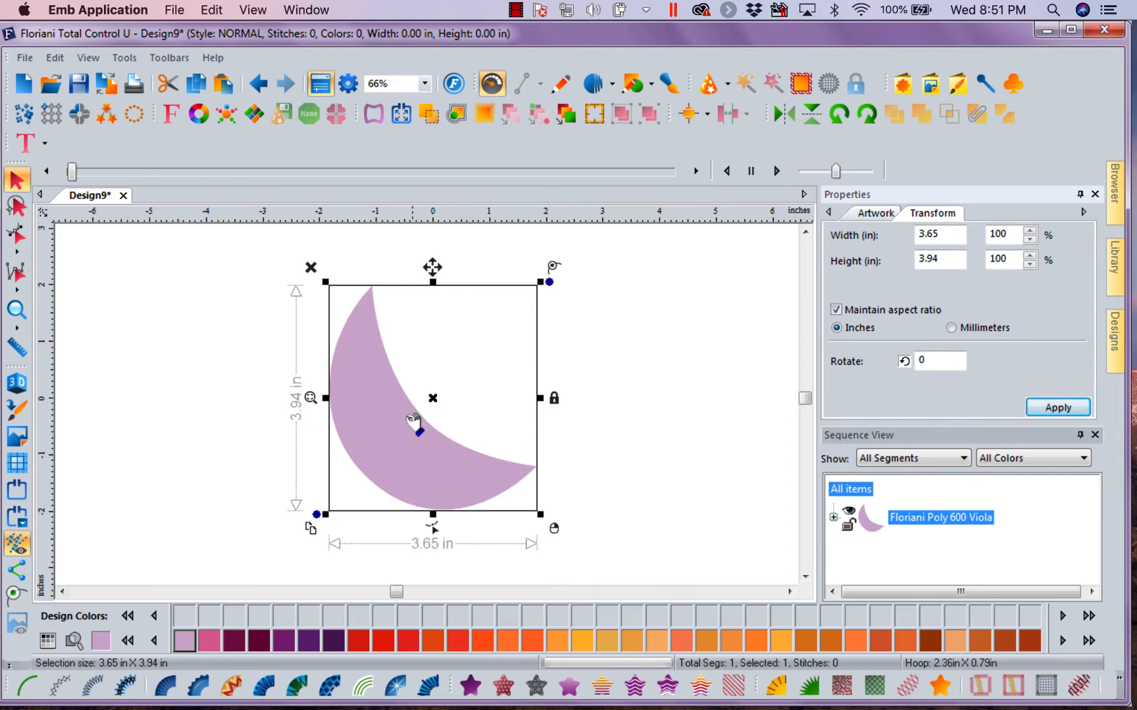
left_click(235, 642)
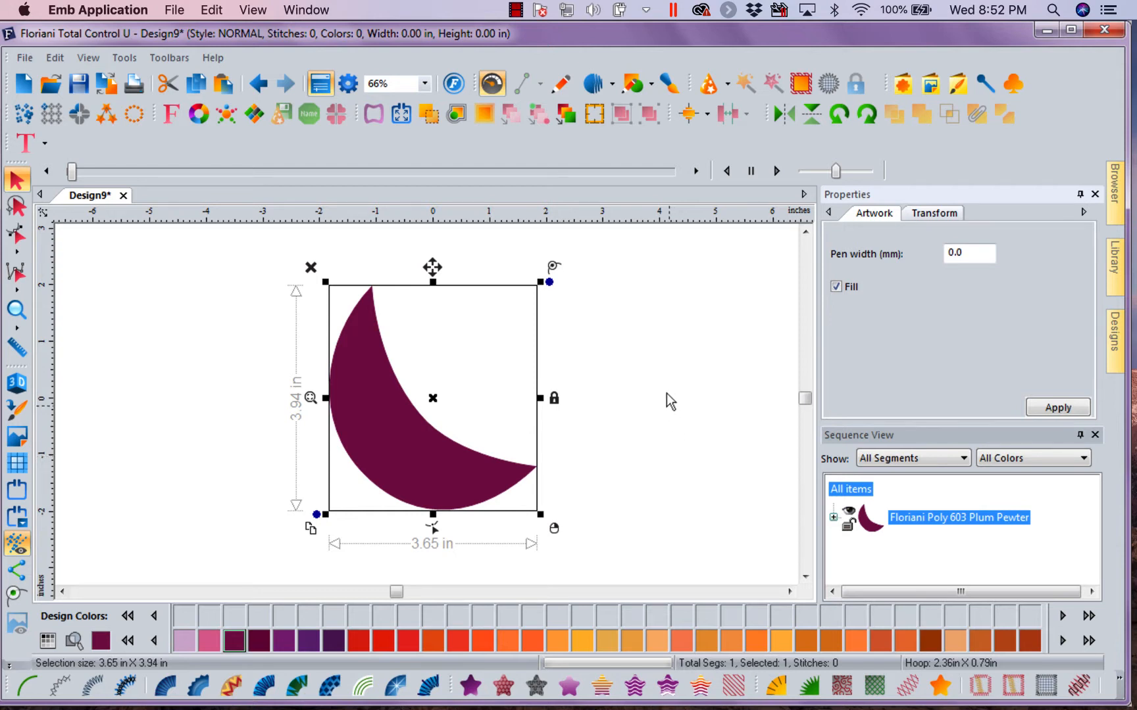
Switch the units to metric and replace the moon with a contour of type Both, 1 ripple, 3.00 mm spacing and miter corners.
right_click(627, 214)
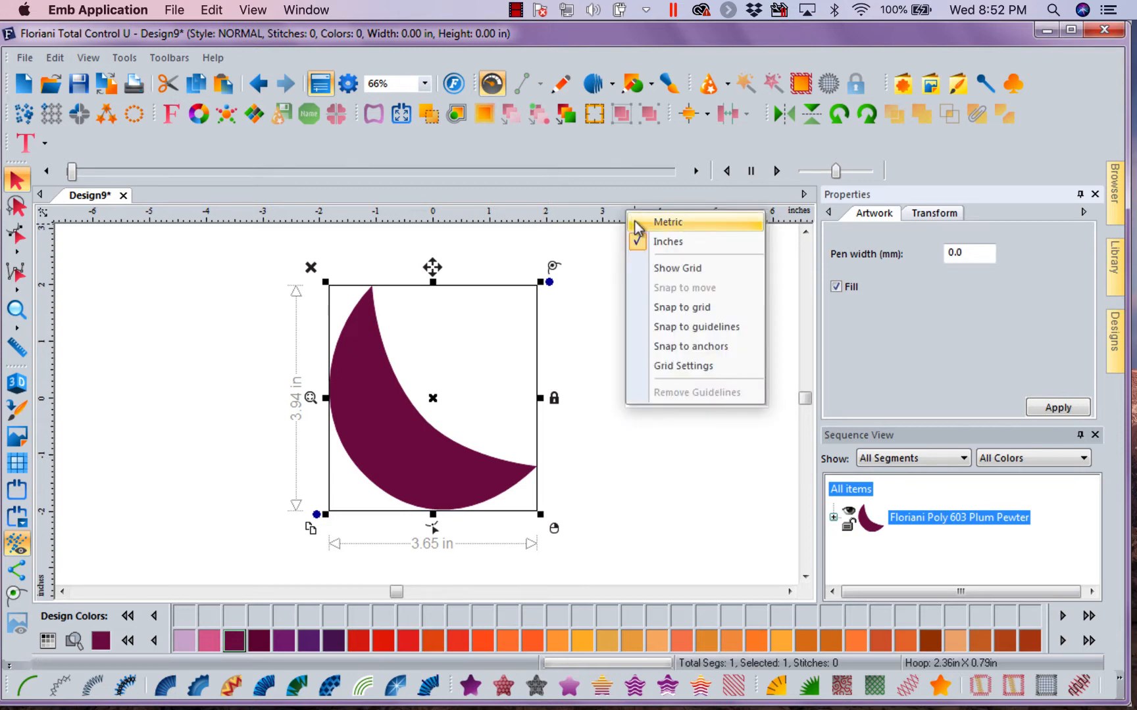
left_click(637, 227)
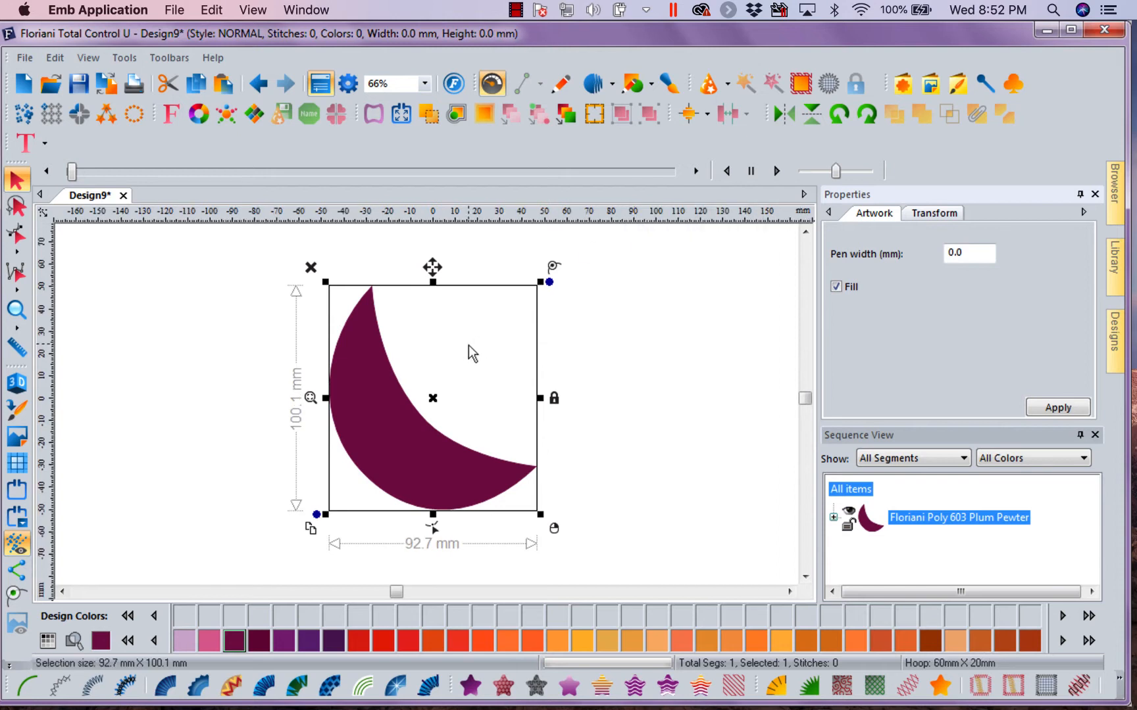
left_click(484, 117)
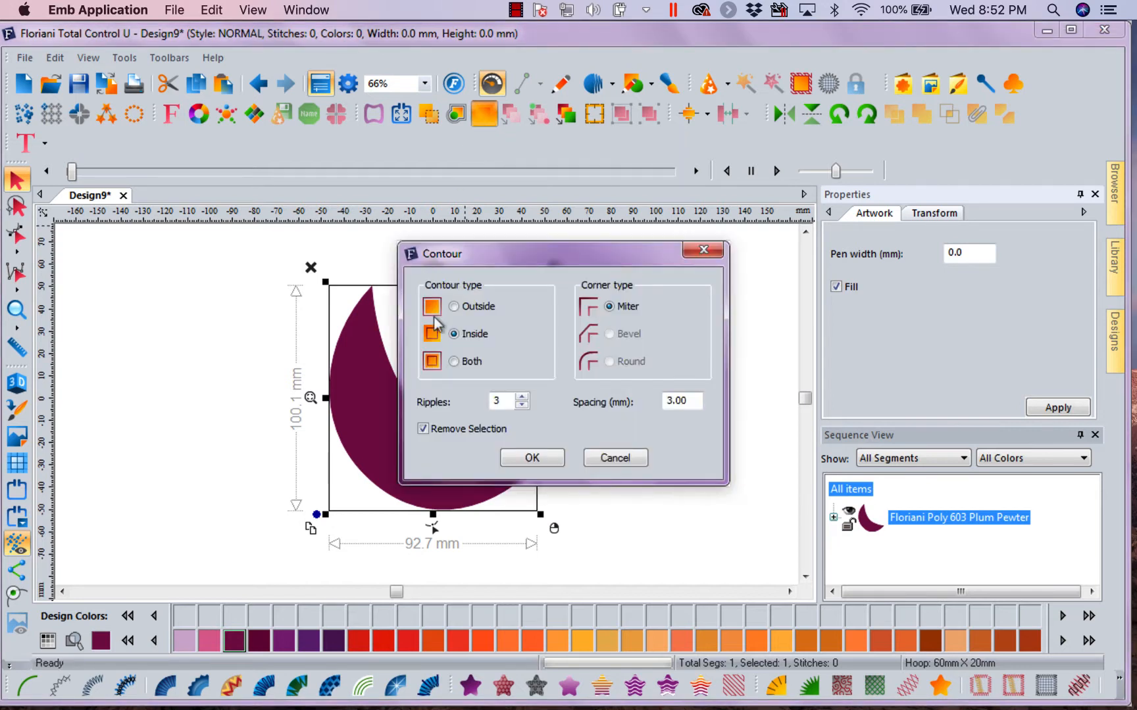
left_click(454, 362)
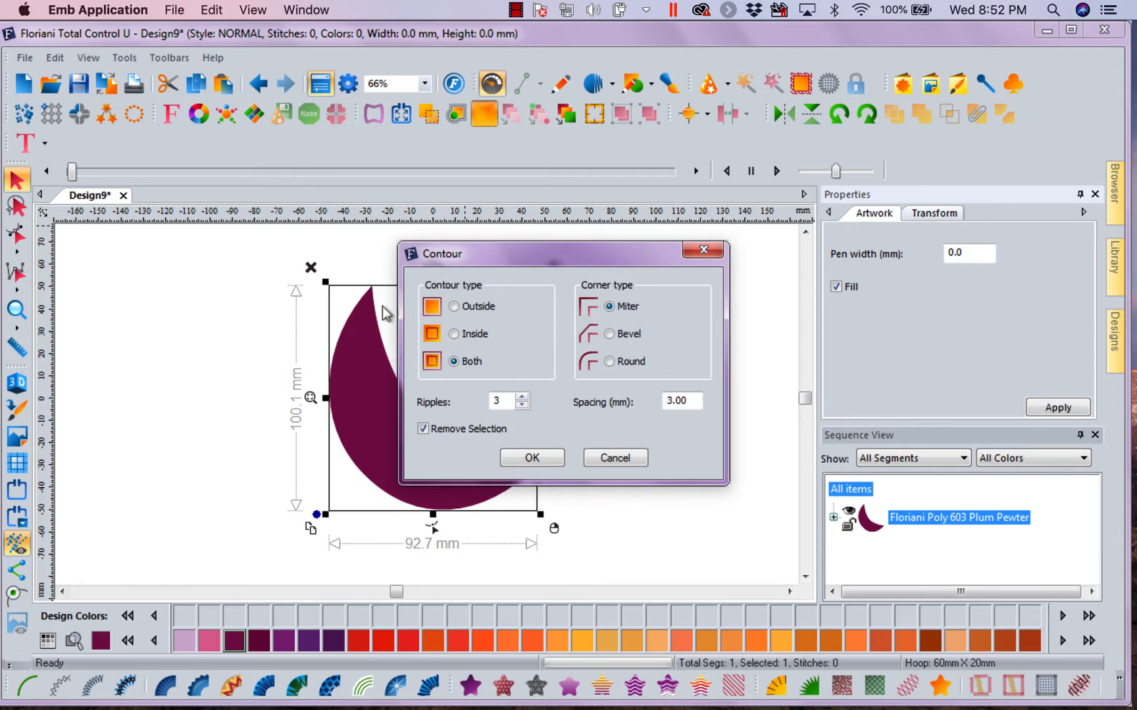
left_click_drag(500, 400, 461, 409)
type("1")
left_click(532, 459)
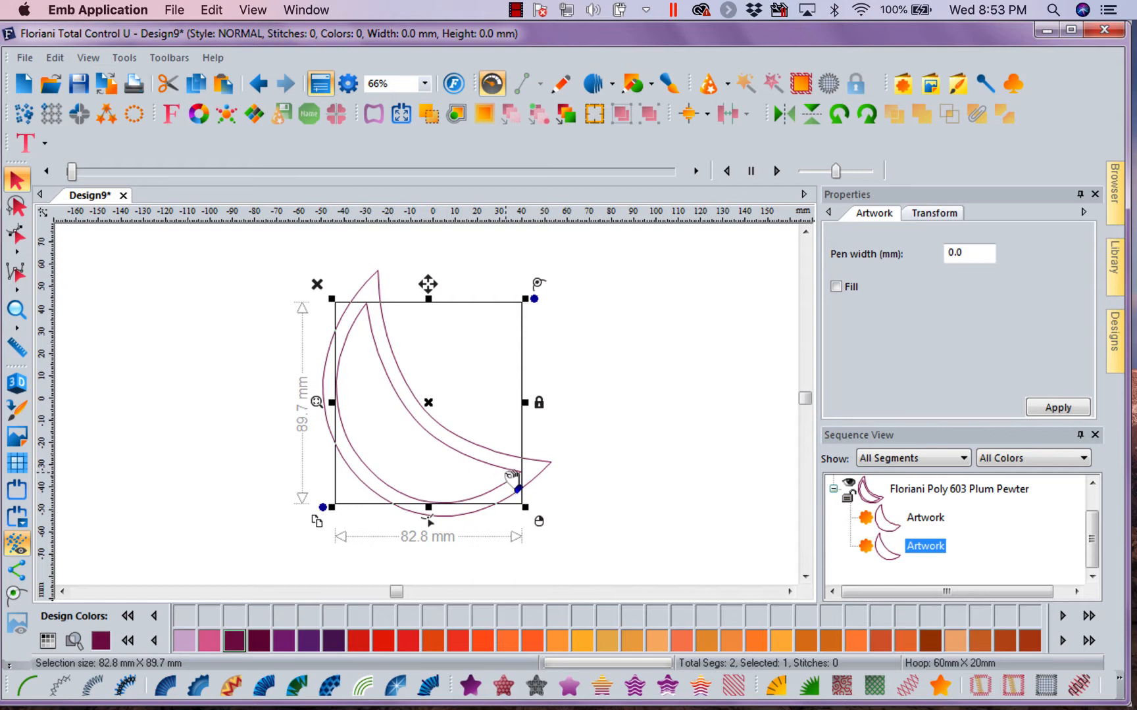
Select both crescent outlines together and switch the ruler units back to inches.
left_click(551, 463)
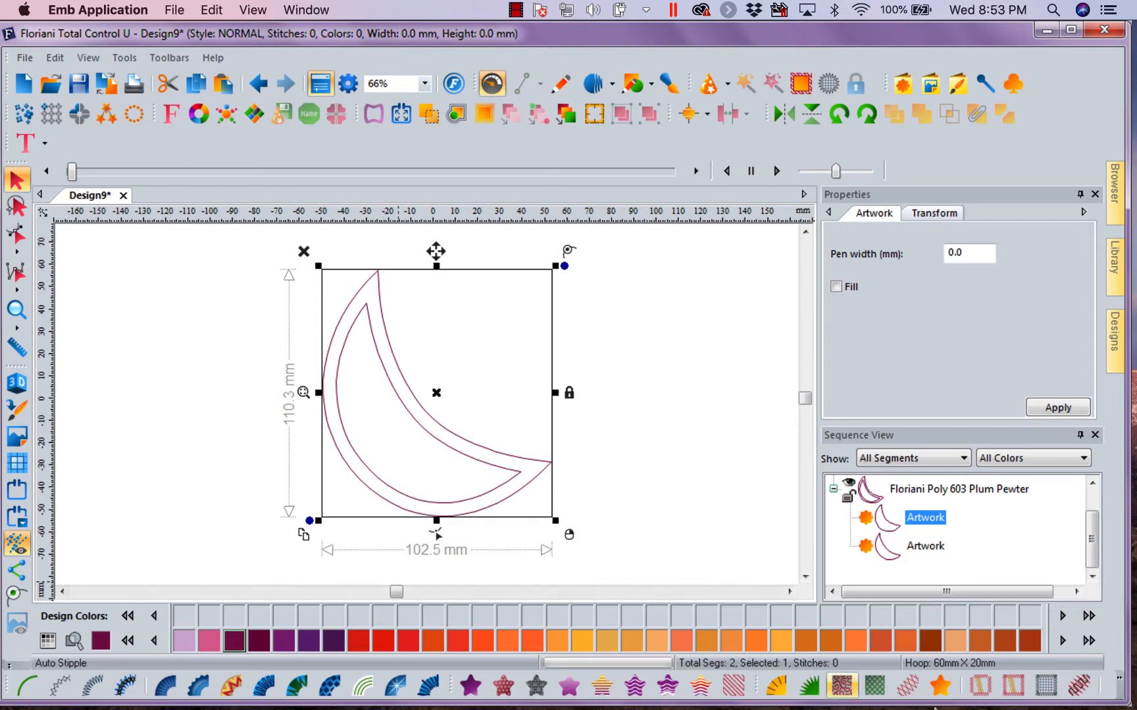
left_click(910, 490)
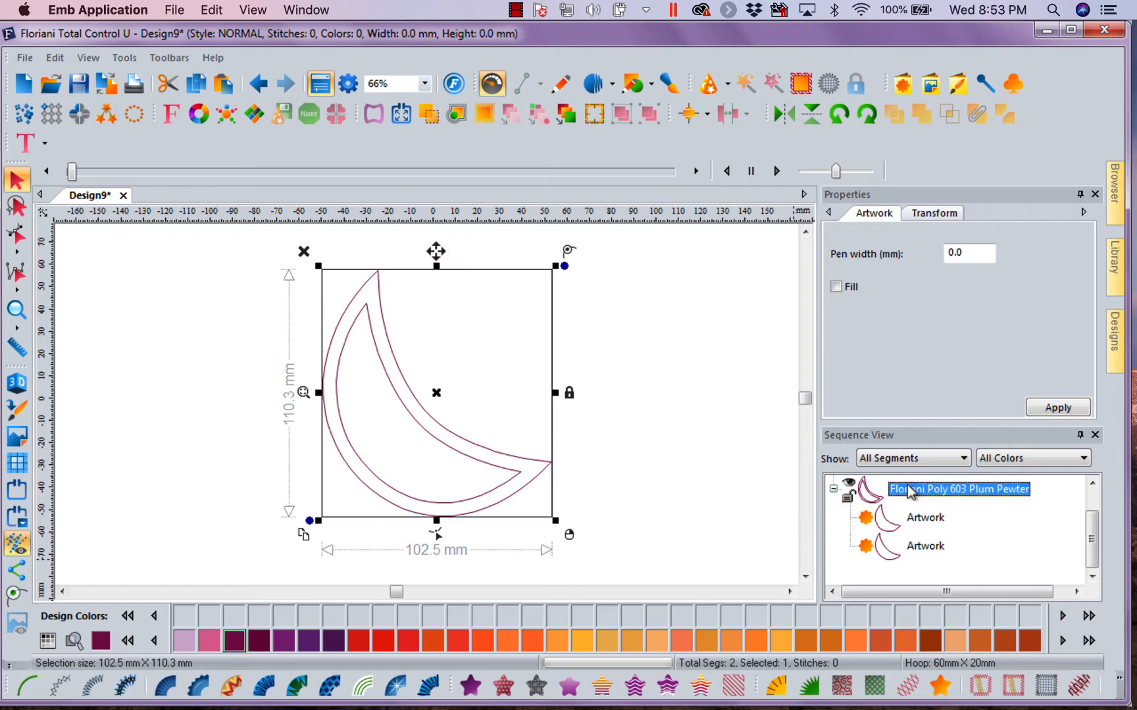
left_click_drag(1092, 542, 1093, 514)
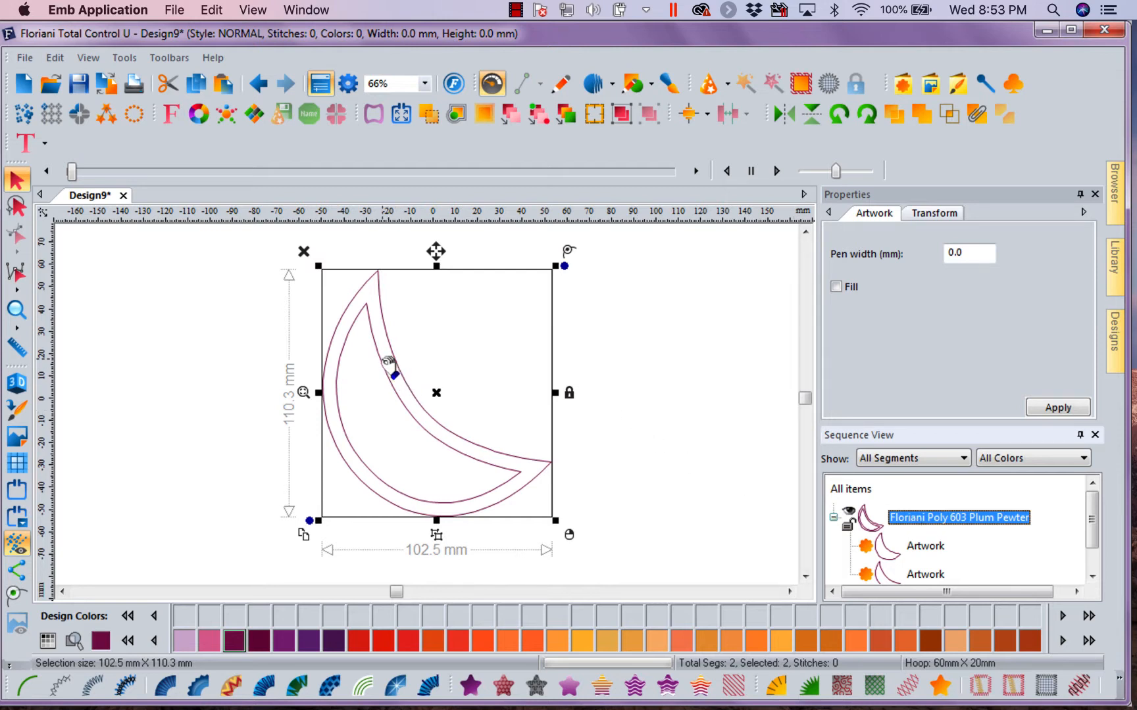
right_click(638, 212)
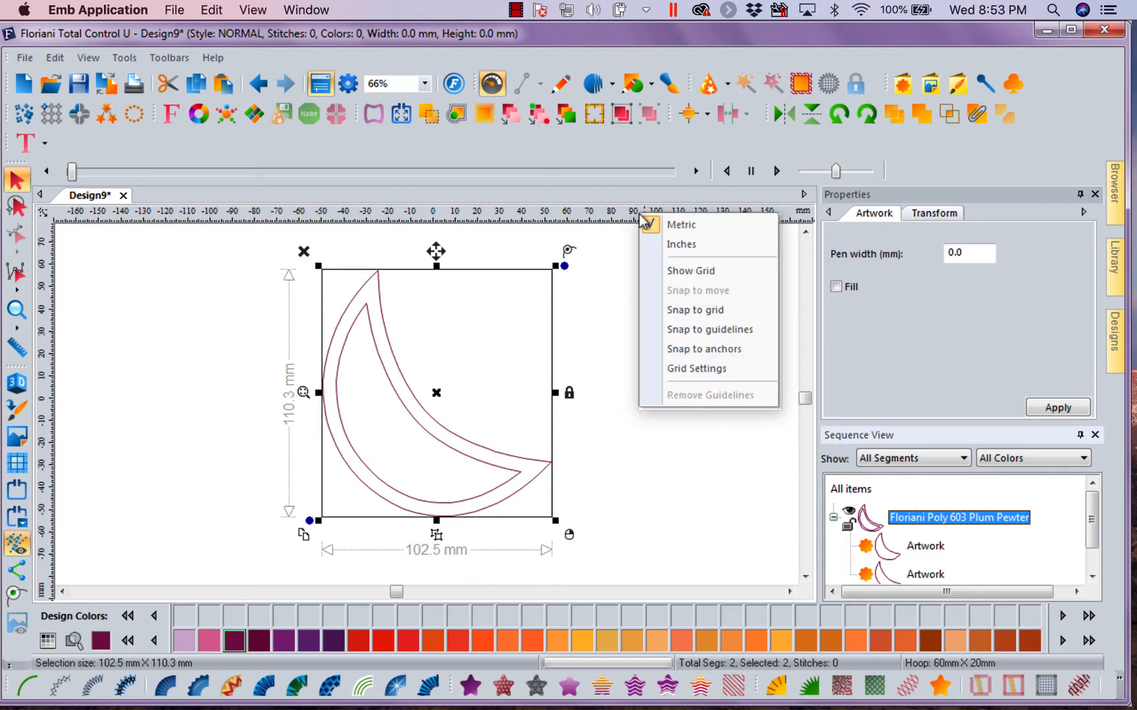
left_click(660, 245)
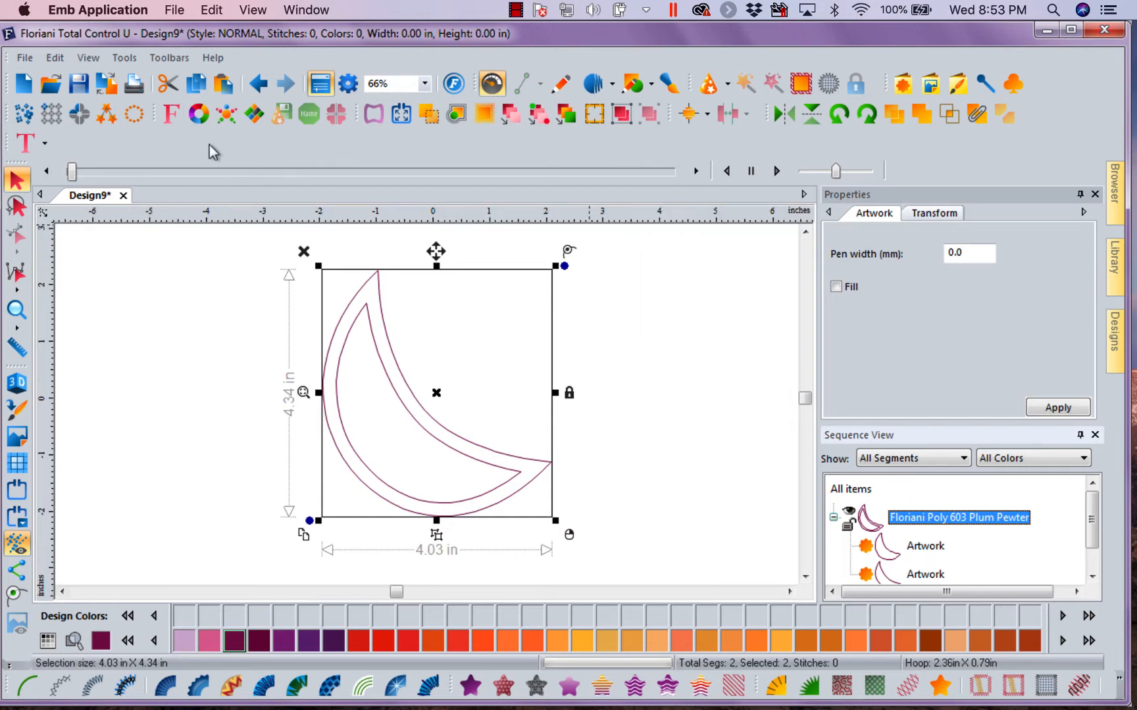
Arrange the two outlines with a Circle Template of 6 auto-rotated copies, scaling the design to 68%.
left_click(134, 116)
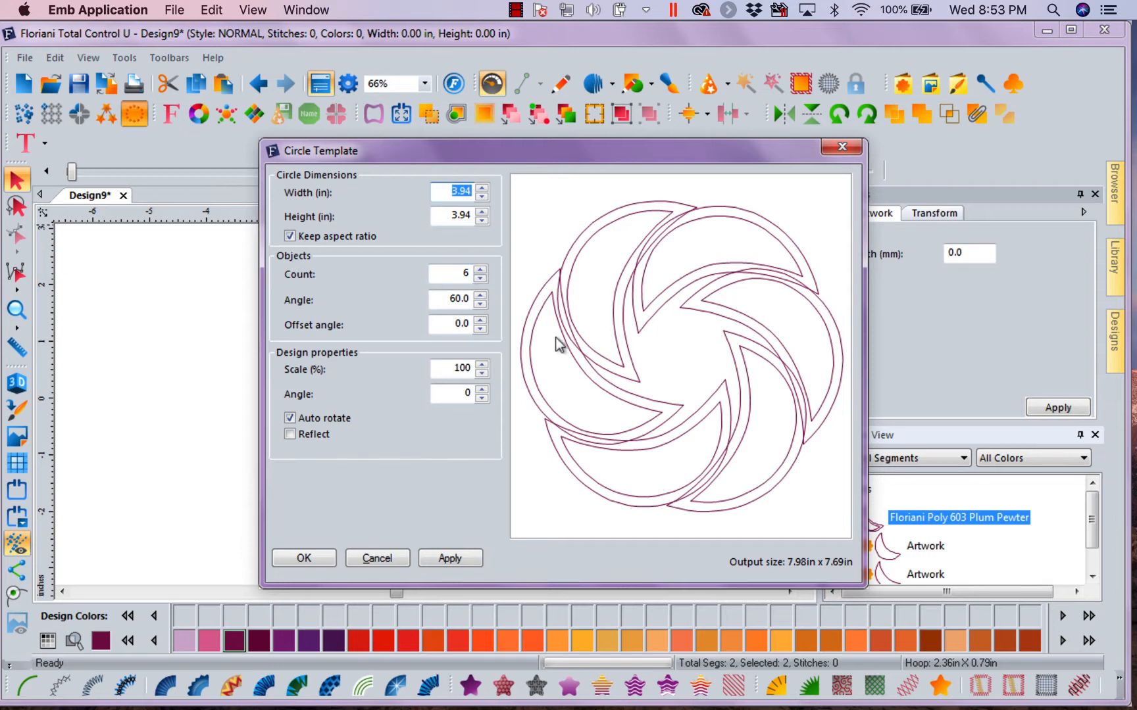
left_click(481, 374)
left_click(481, 374)
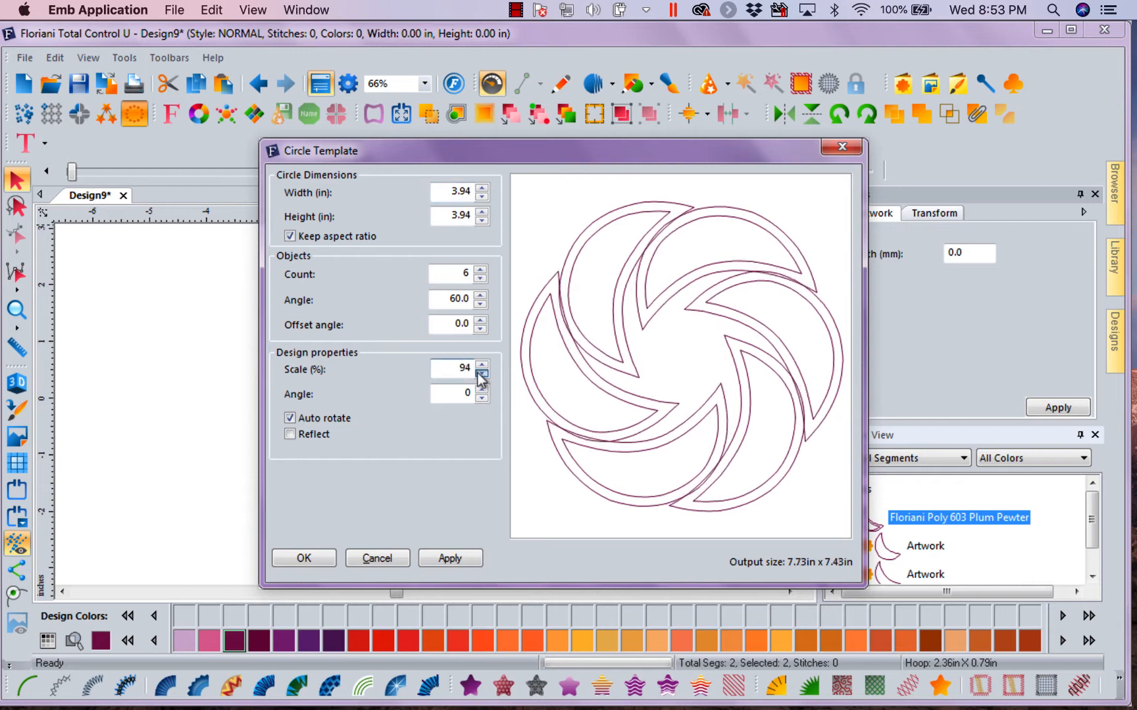
left_click(481, 374)
left_click(481, 373)
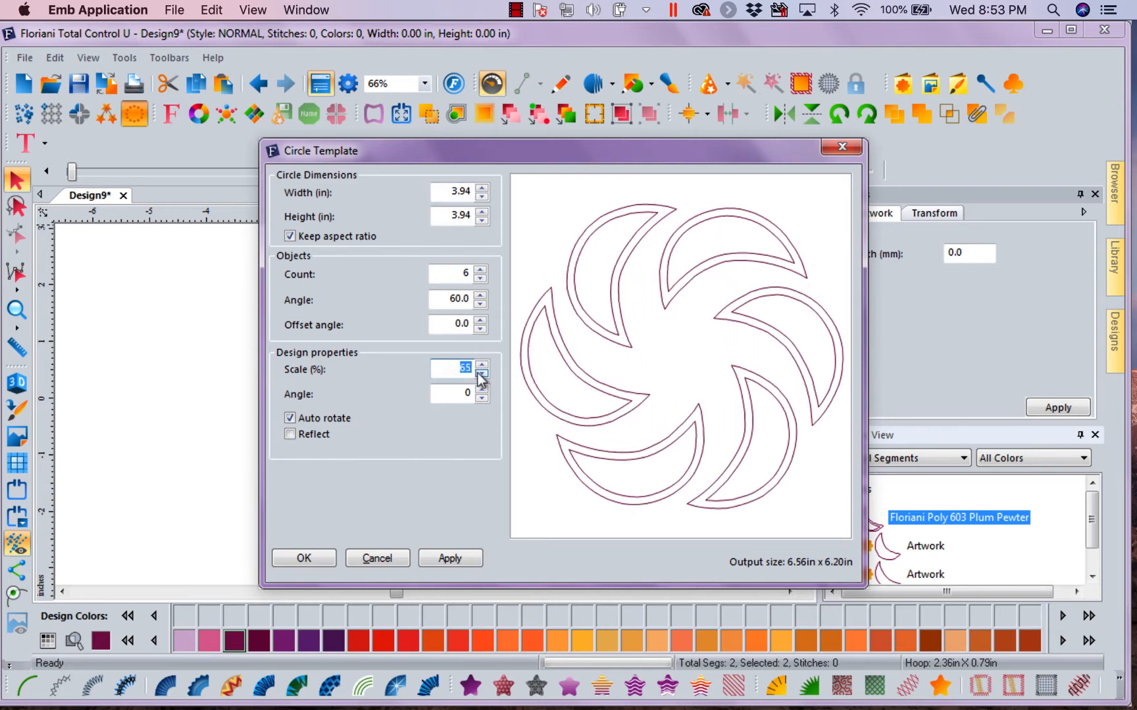
left_click(482, 366)
left_click(482, 366)
left_click(482, 366)
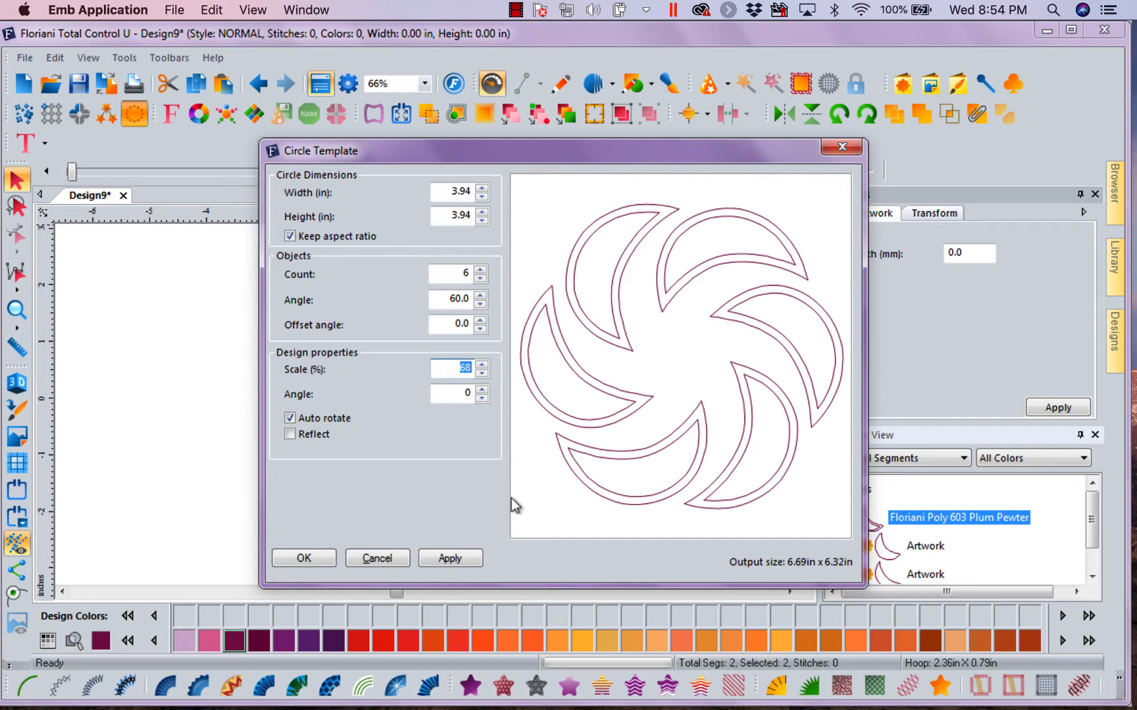
left_click(438, 558)
left_click(298, 558)
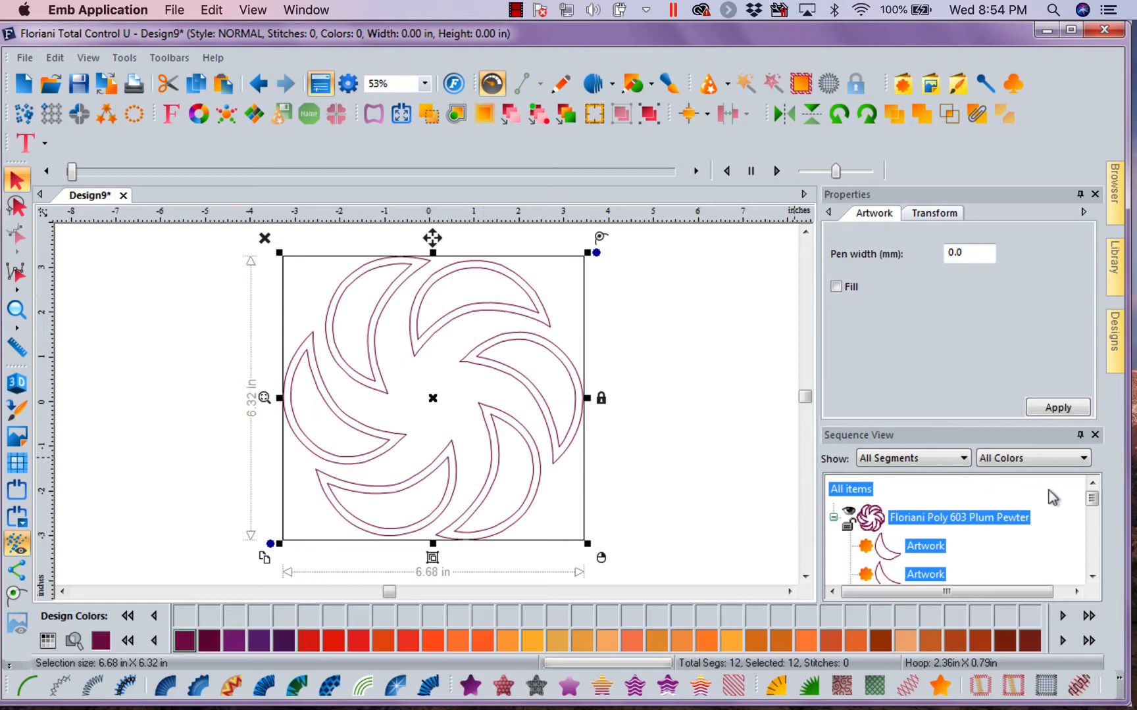
Select only the outer outline of each of the six crescents together.
left_click(740, 495)
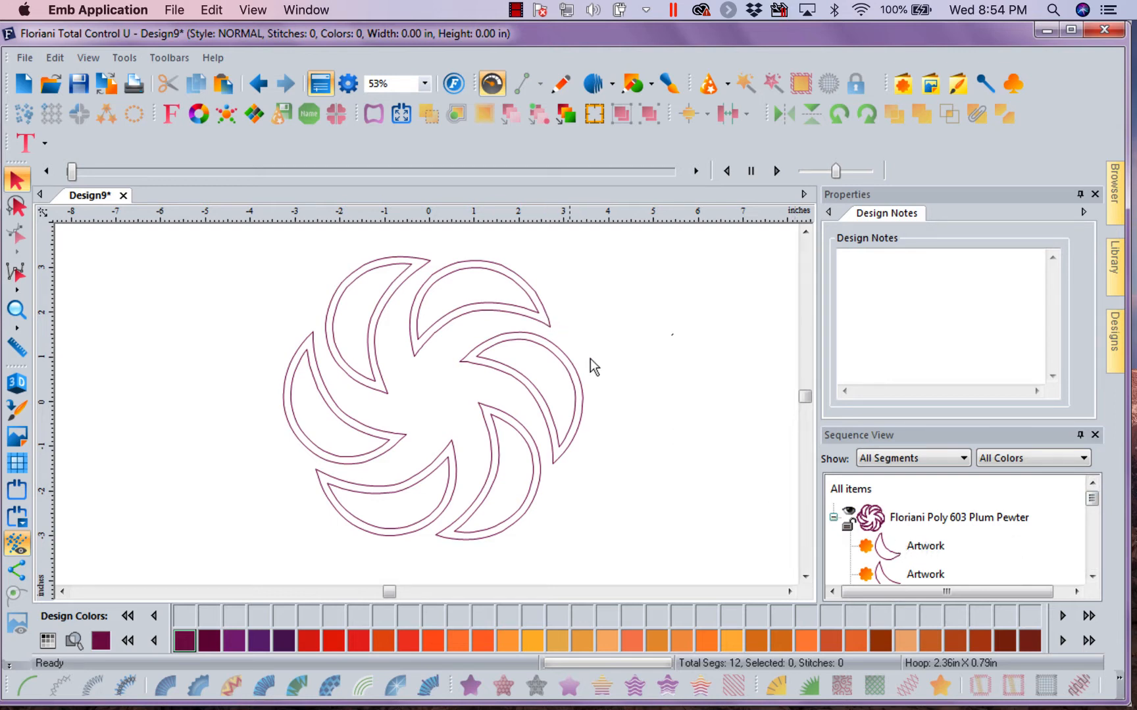
left_click(927, 548)
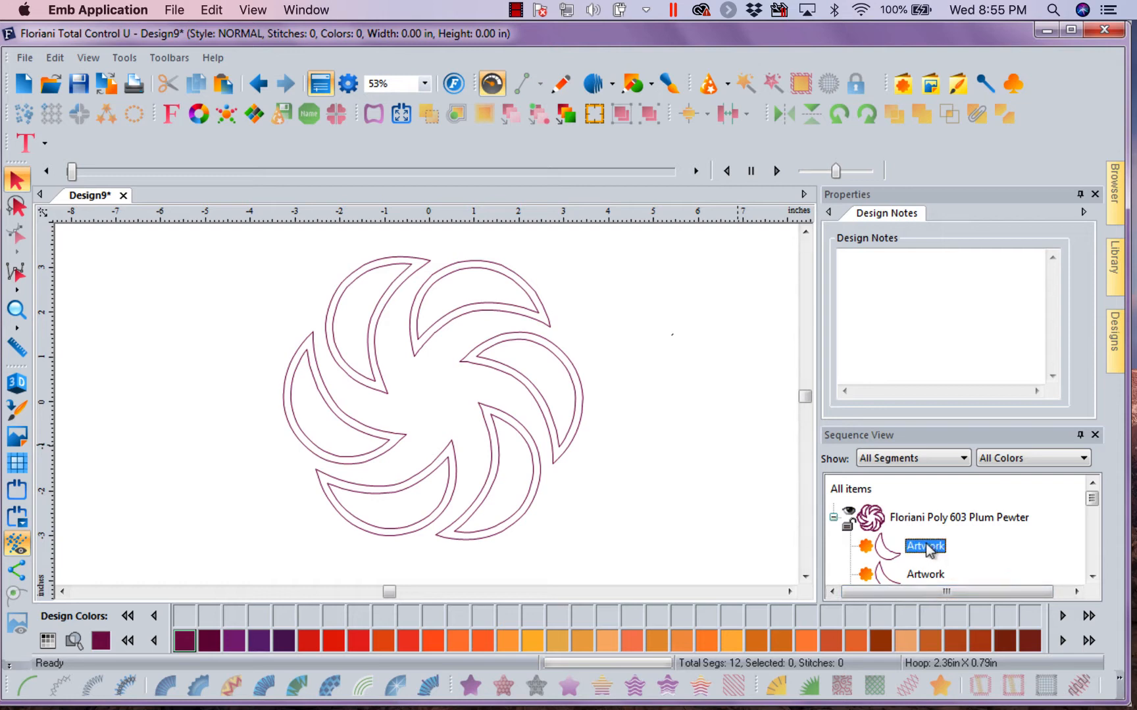
left_click(1092, 576)
left_click(1092, 576)
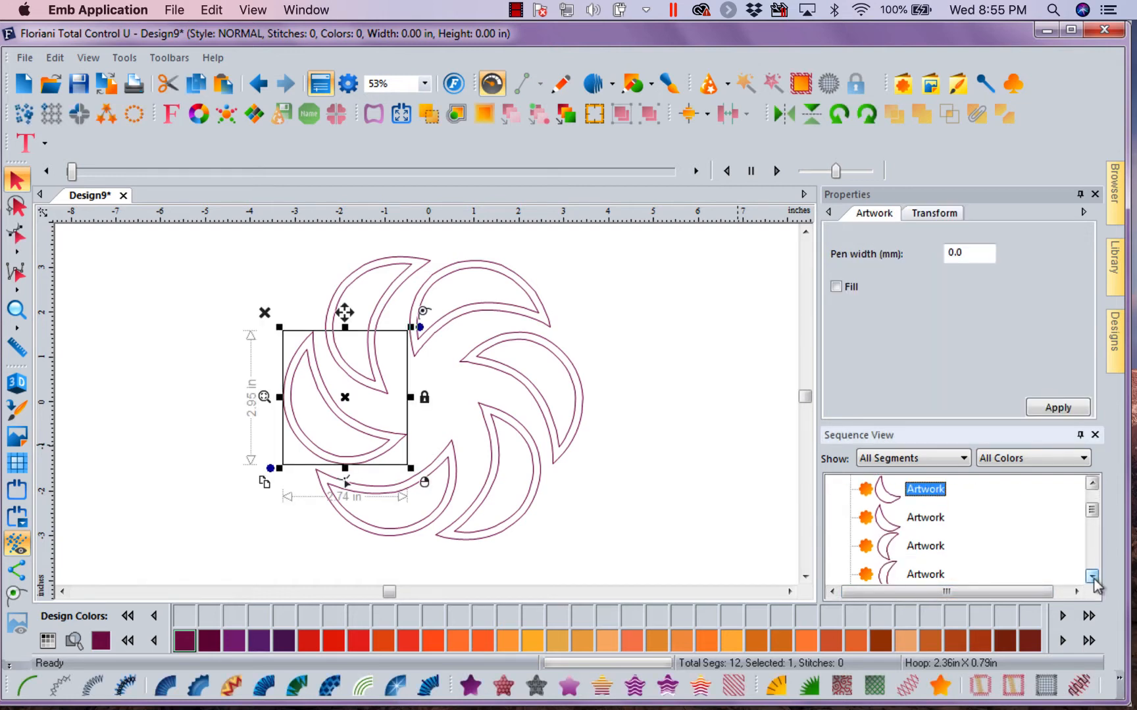
left_click(924, 547, "ctrl")
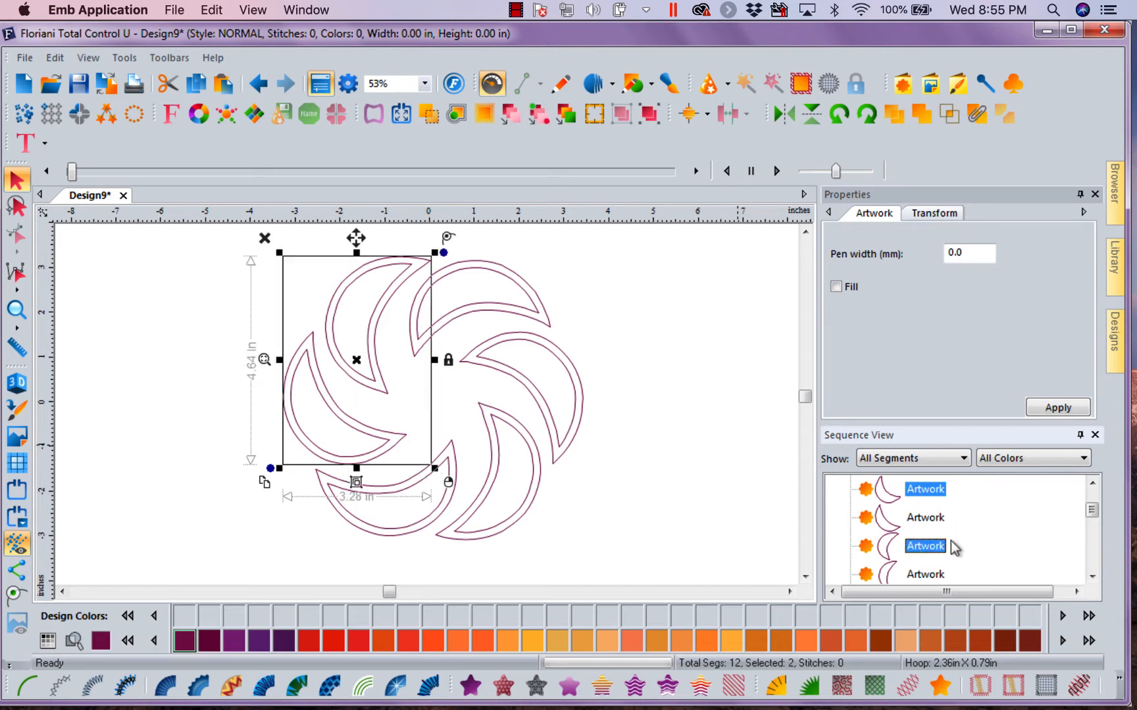
left_click(1091, 577)
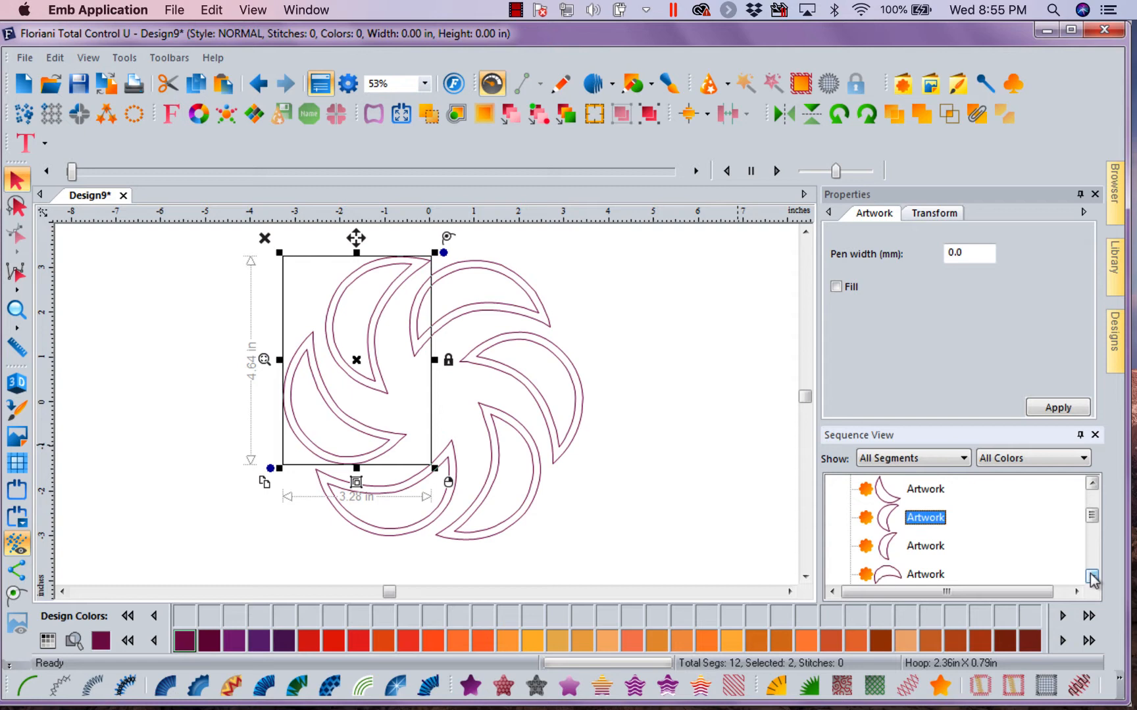
left_click(1091, 578)
left_click(921, 546, "ctrl")
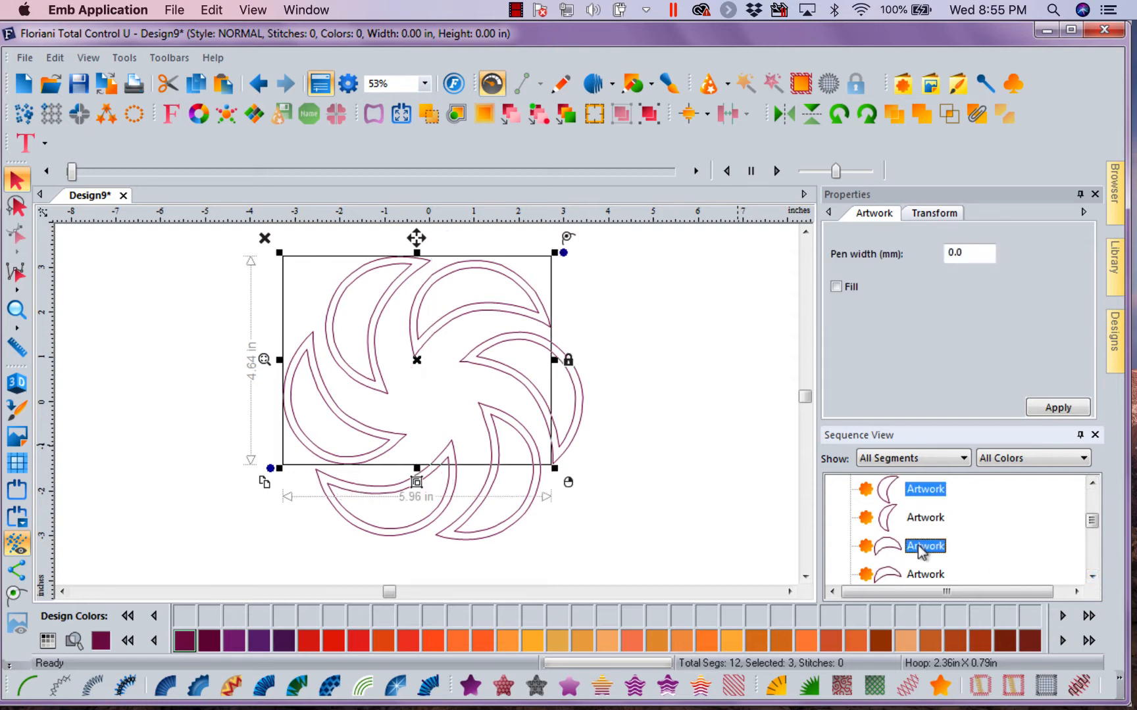
left_click(1091, 578)
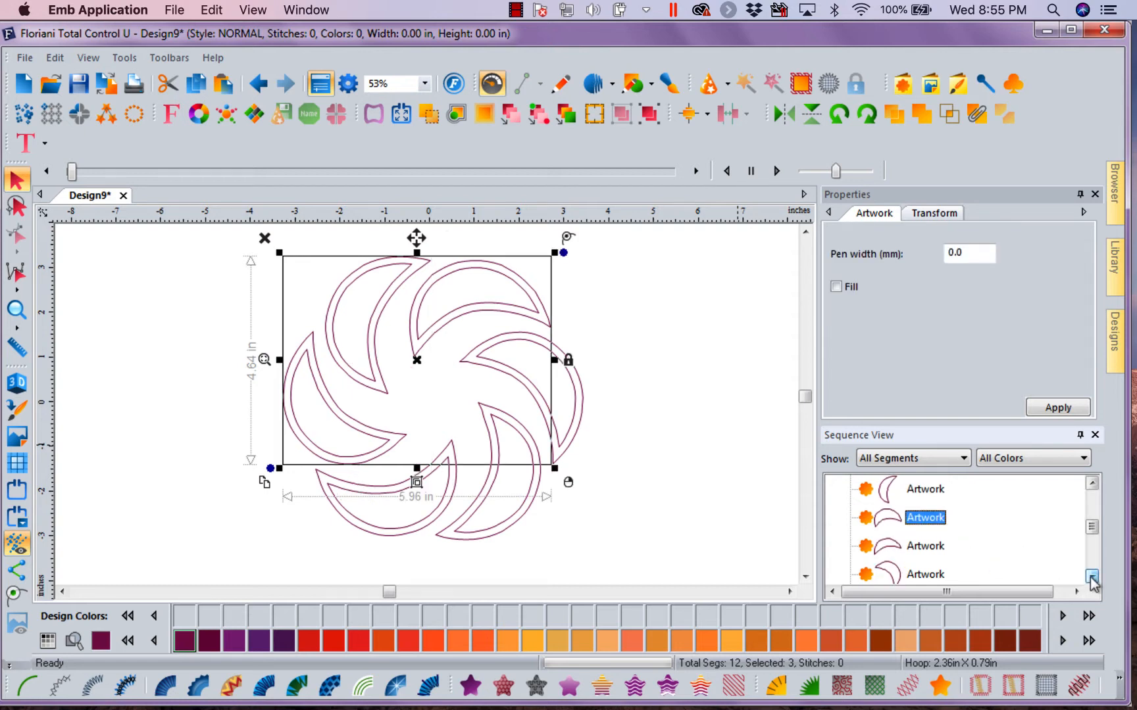
left_click(927, 576, "ctrl")
left_click(1091, 577)
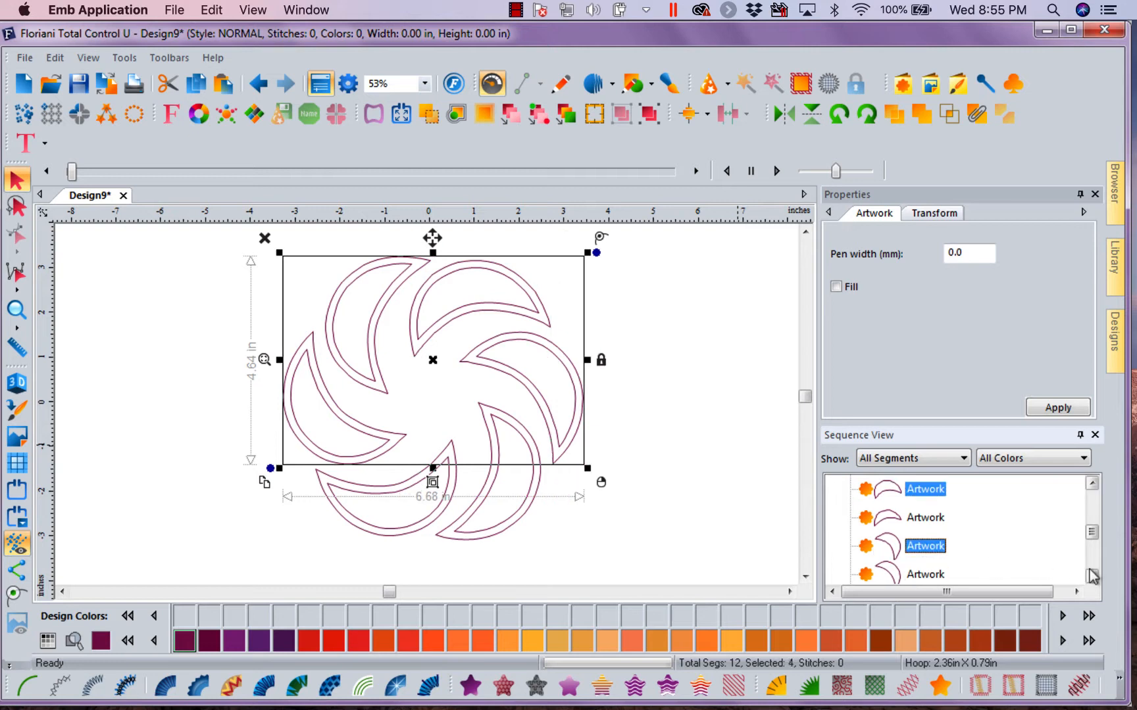
left_click(1091, 578)
left_click(1091, 577)
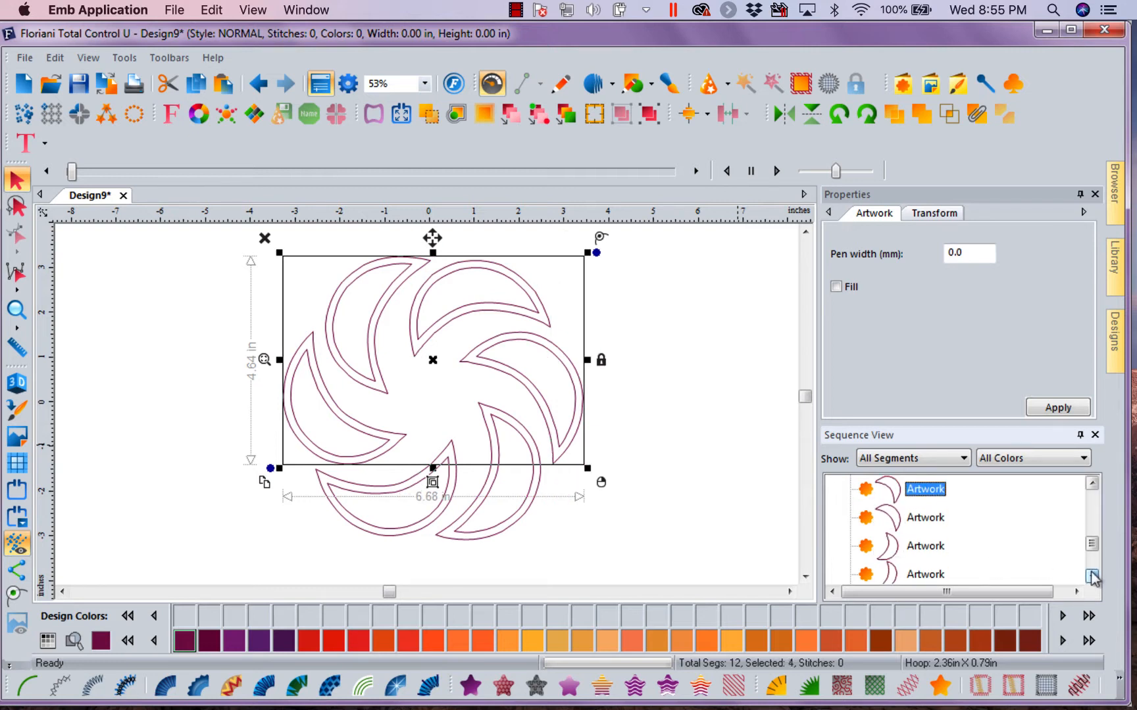
left_click(934, 546, "ctrl")
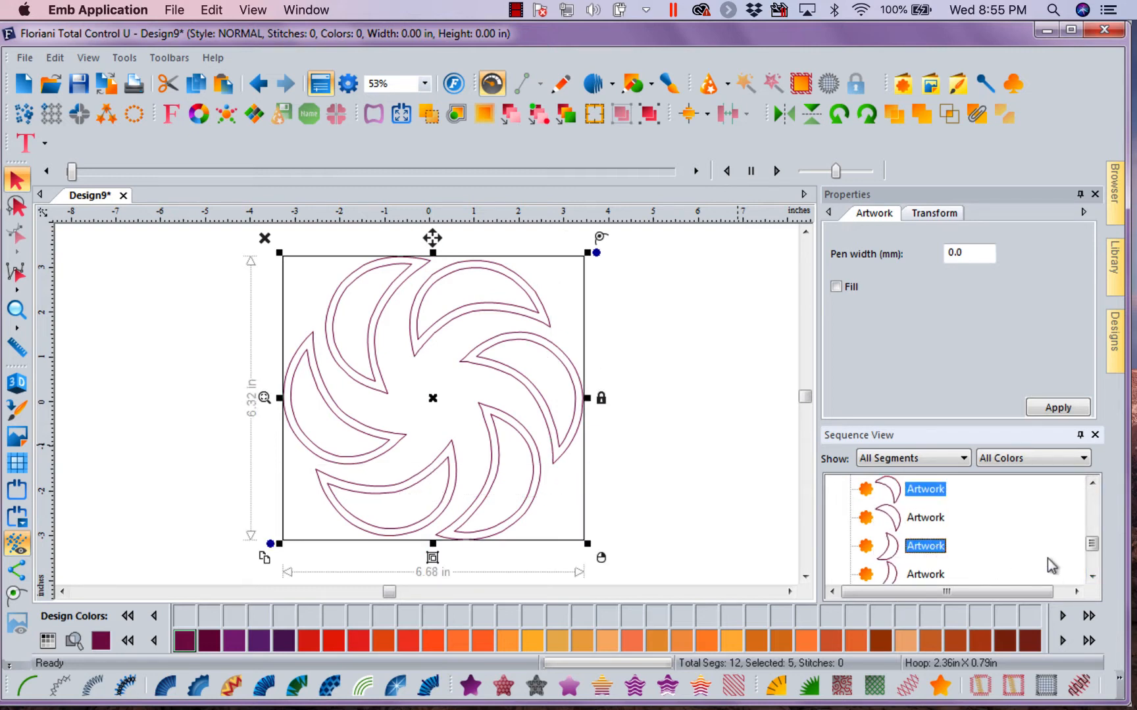
left_click(1091, 577)
left_click(1092, 577)
left_click(1092, 577)
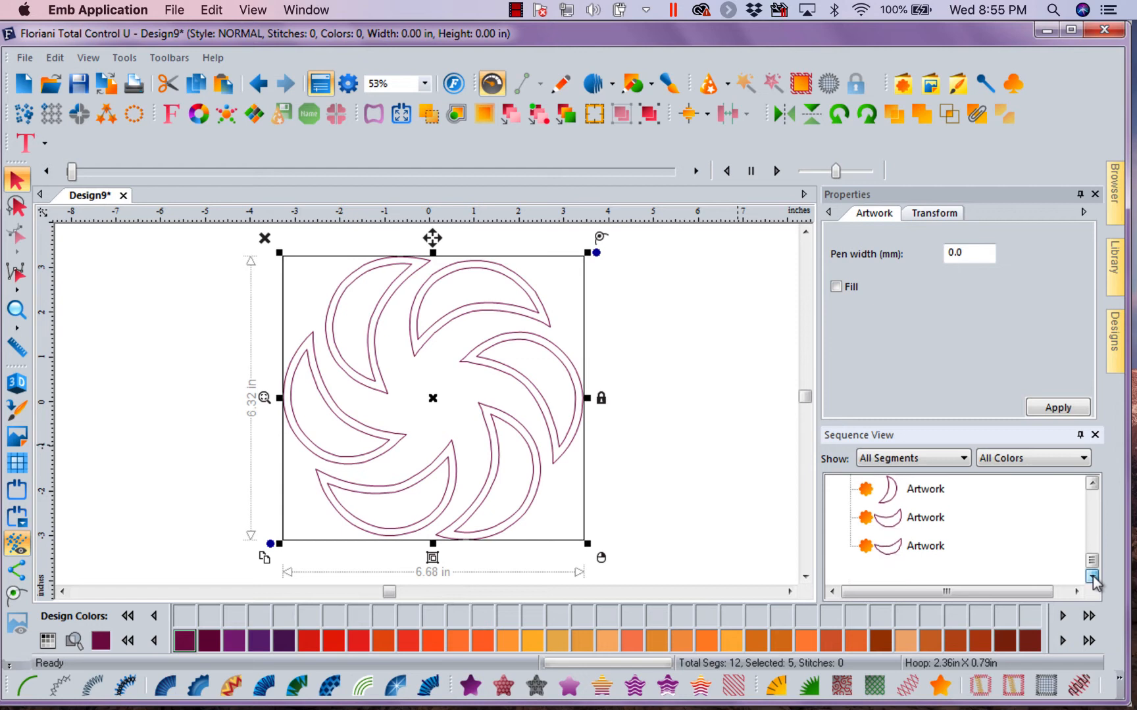
left_click(927, 520, "ctrl")
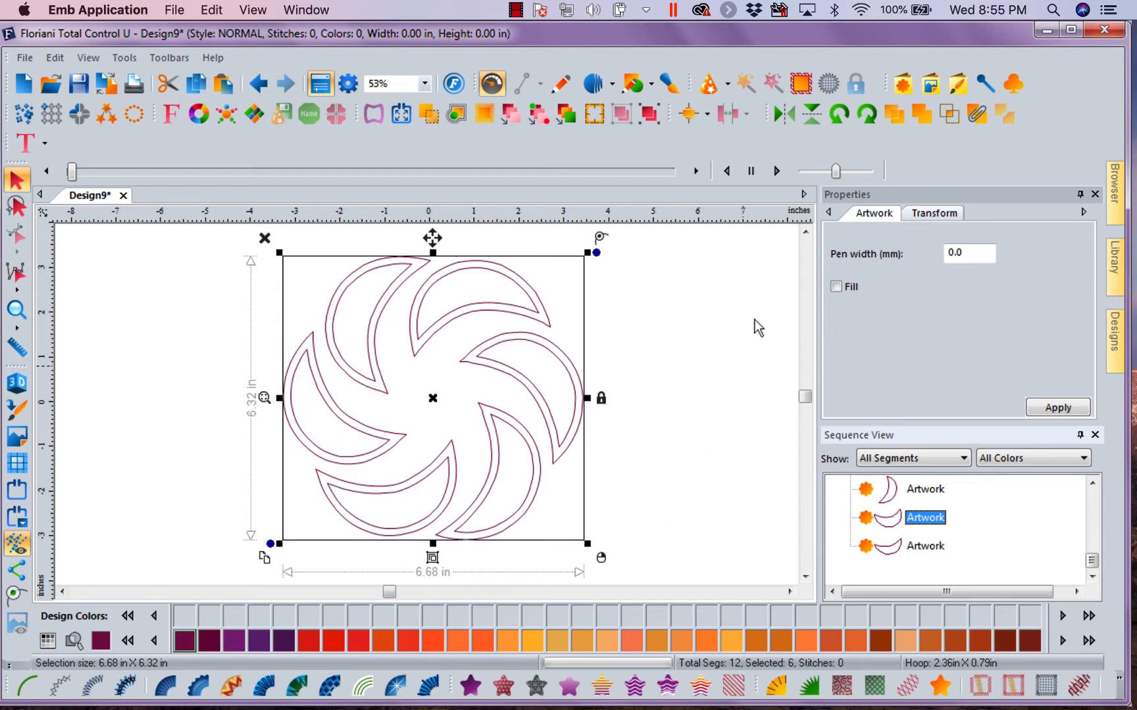
Switch the units to metric and add an Outside contour with 1 ripple, 6 mm spacing and miter corners, keeping the original outlines.
right_click(702, 221)
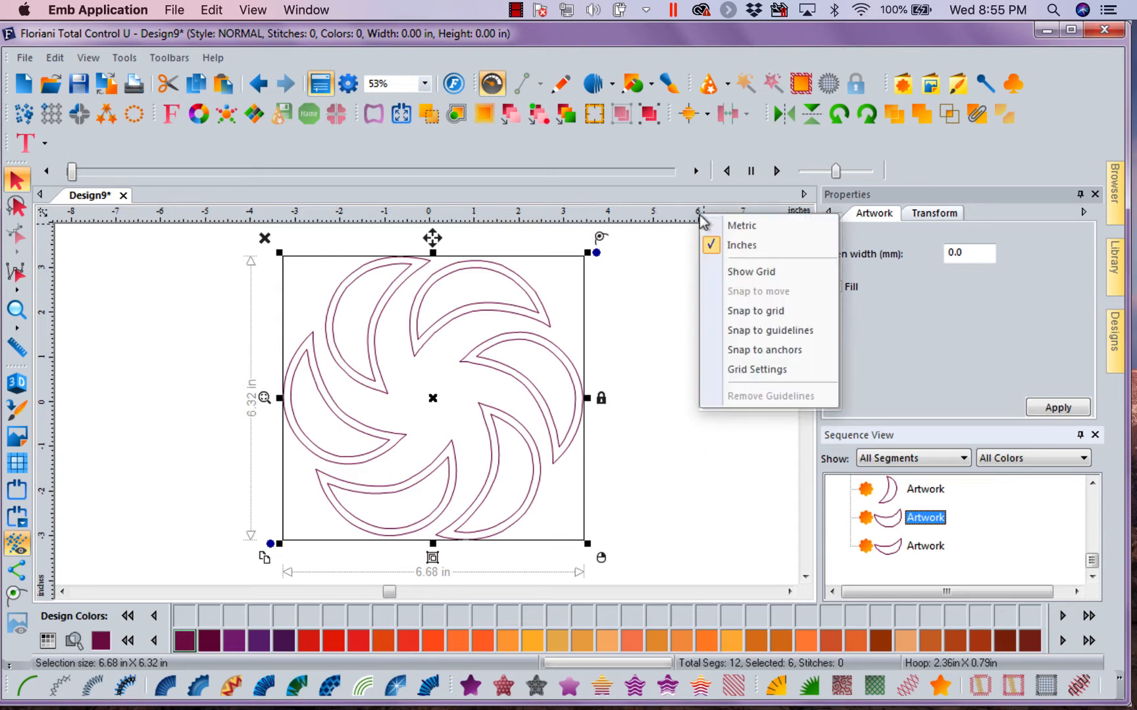
left_click(710, 229)
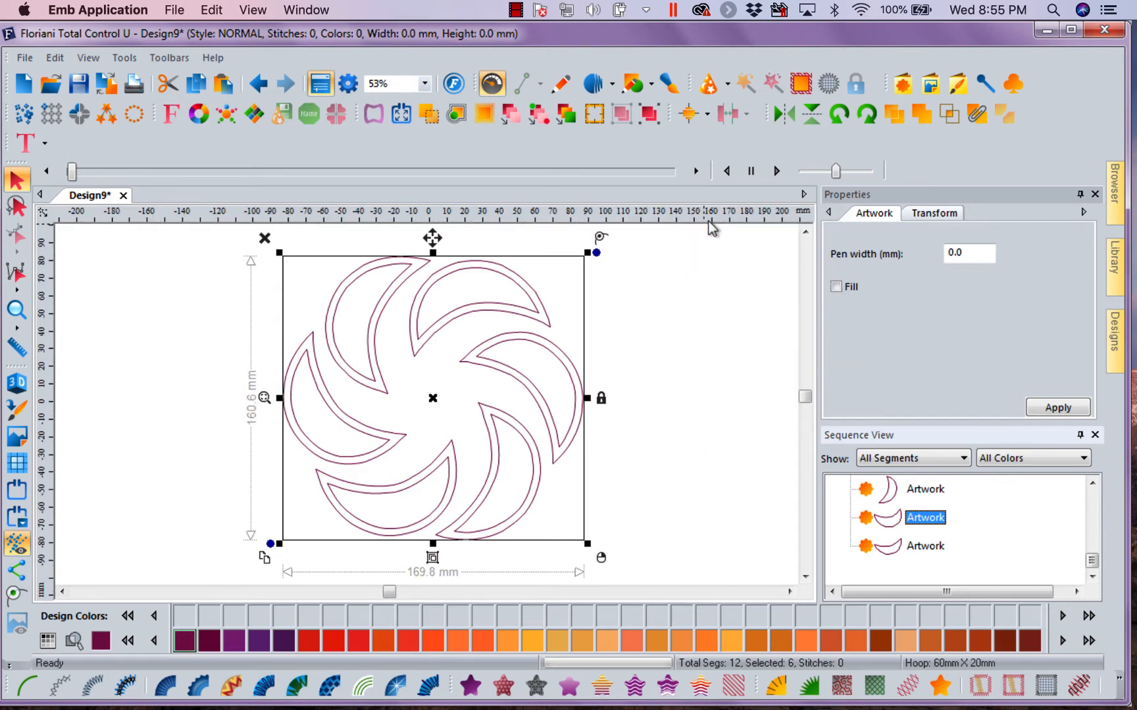
left_click(484, 114)
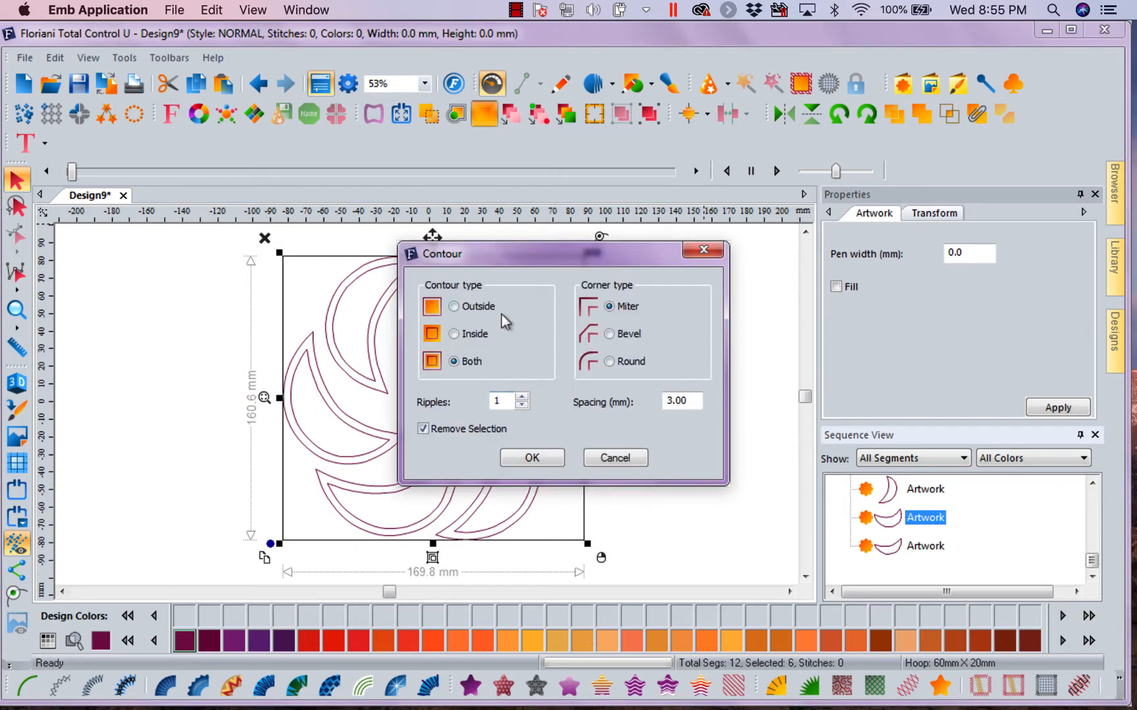
left_click(454, 306)
left_click_drag(698, 401, 609, 409)
type("6.")
left_click(532, 458)
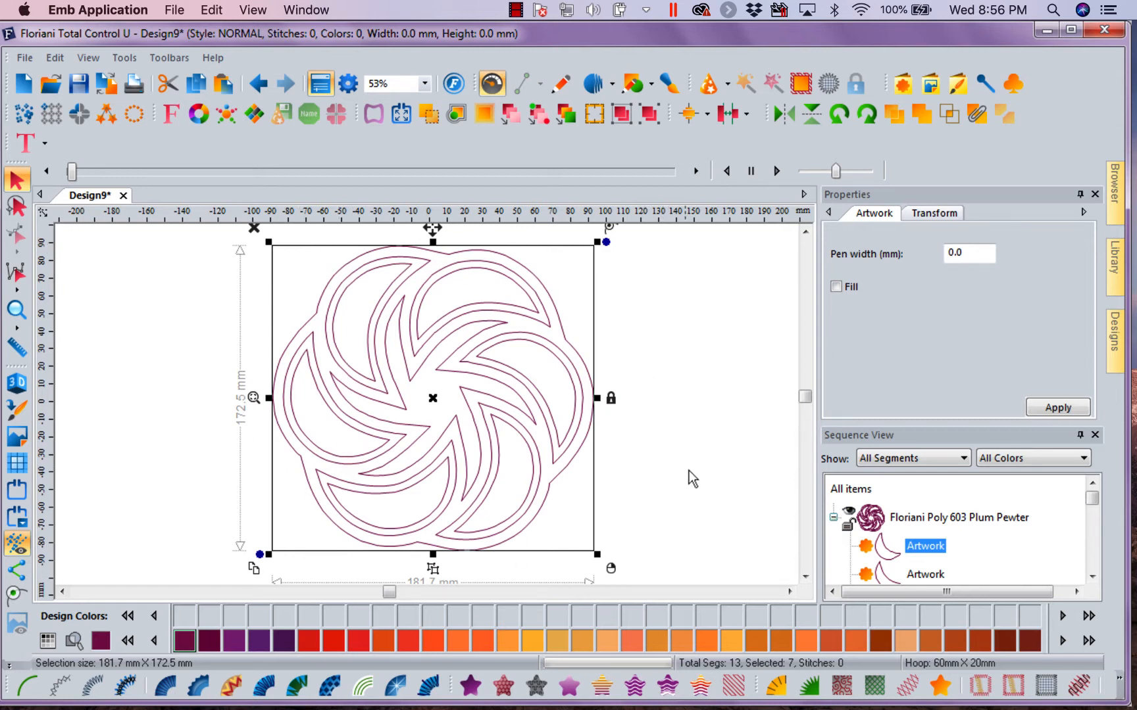
Convert all the Plum Pewter outlines to run stitches of type Double run with a 3.0 mm stitch length.
left_click(907, 520)
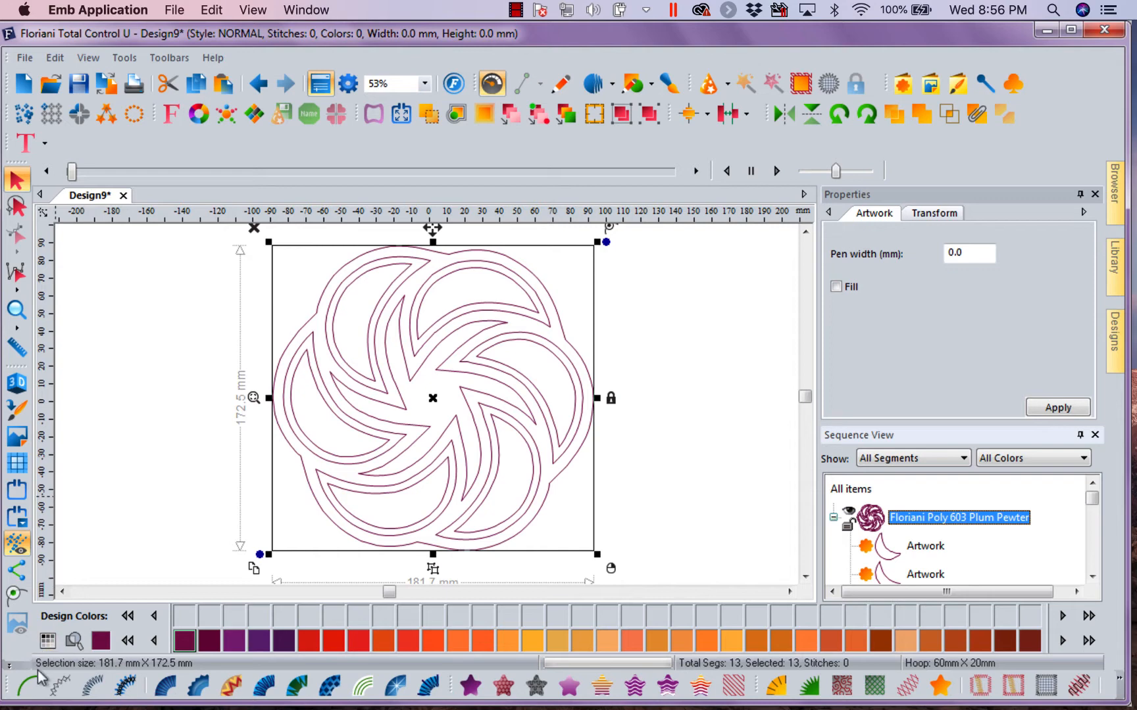
left_click(26, 688)
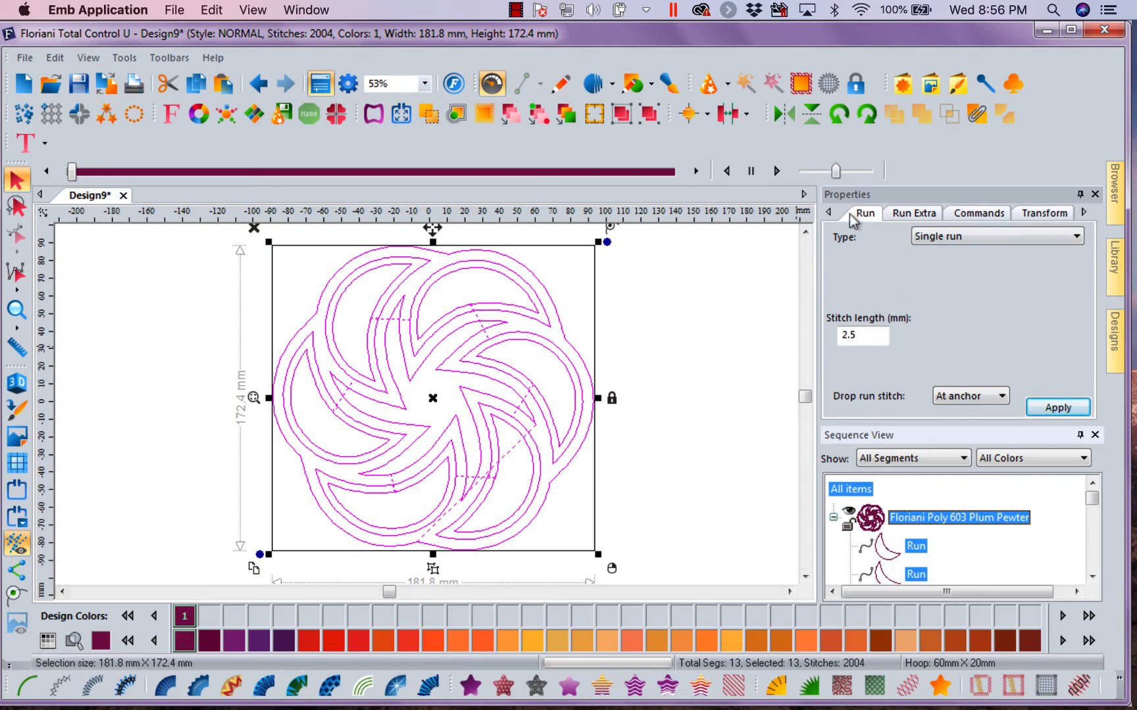
left_click(1076, 237)
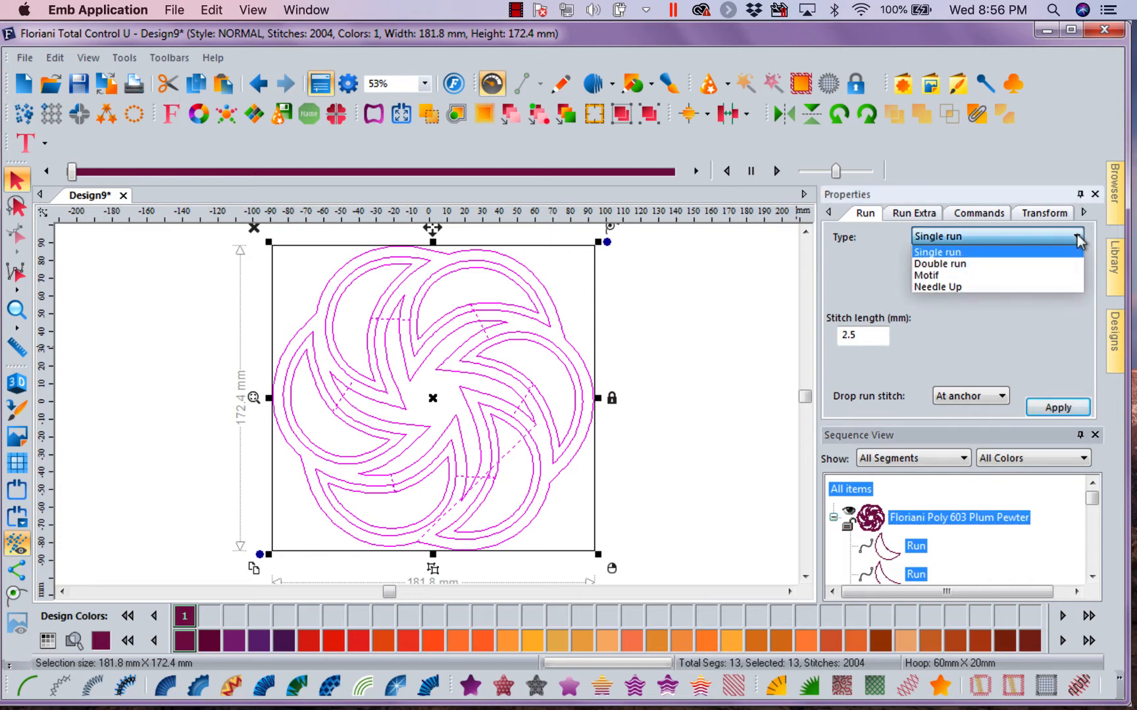
left_click(971, 270)
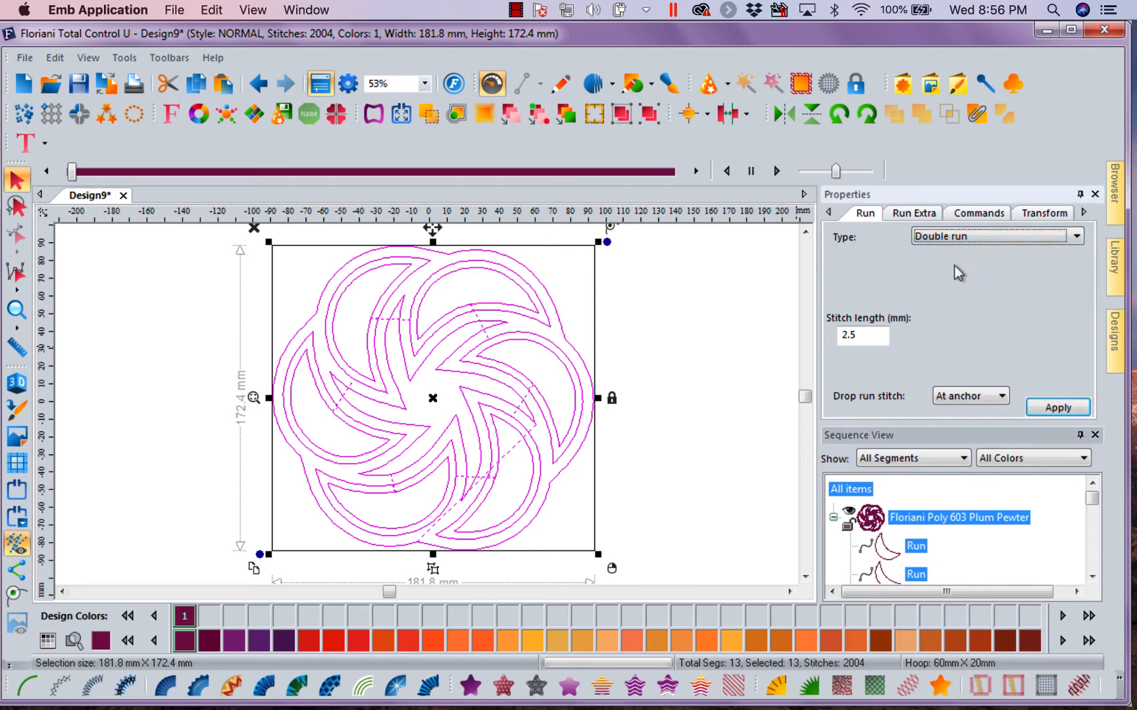
double_click(866, 339)
type("3")
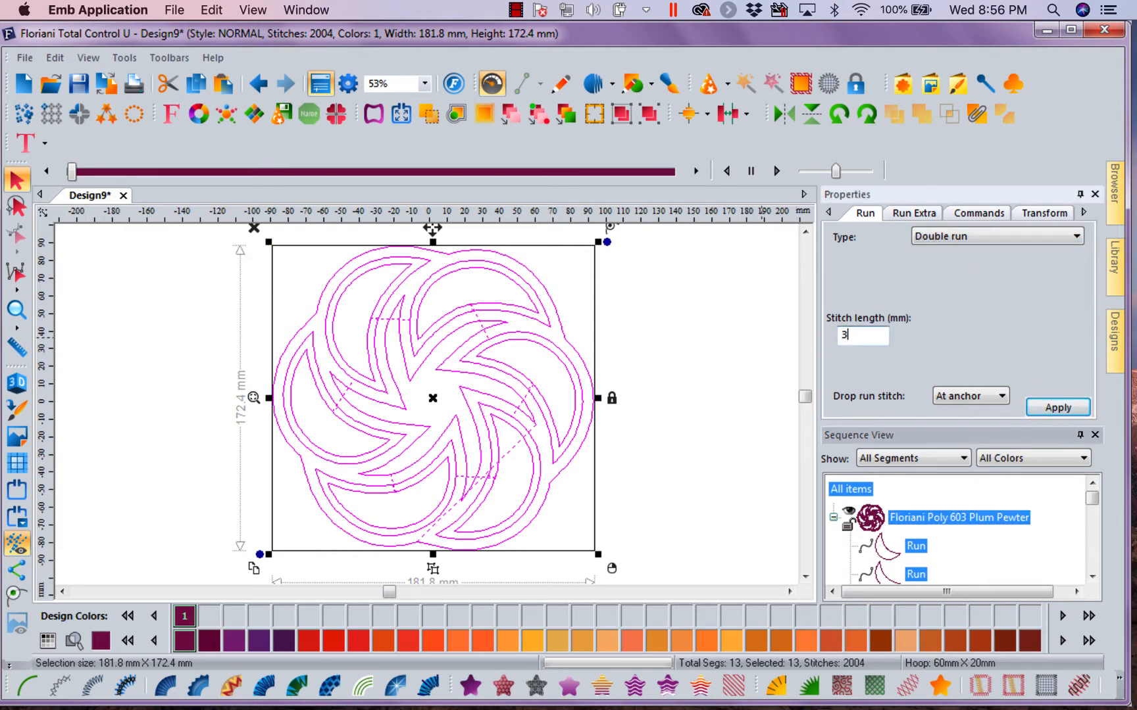
type(".")
left_click(1055, 408)
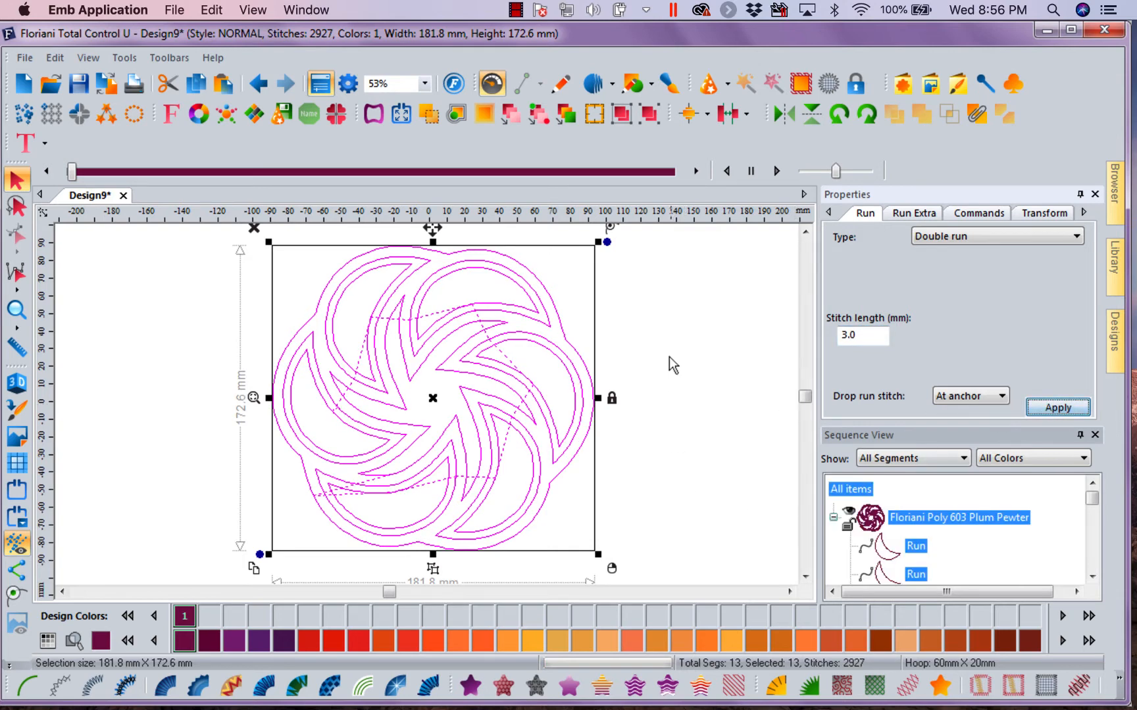
left_click(710, 413)
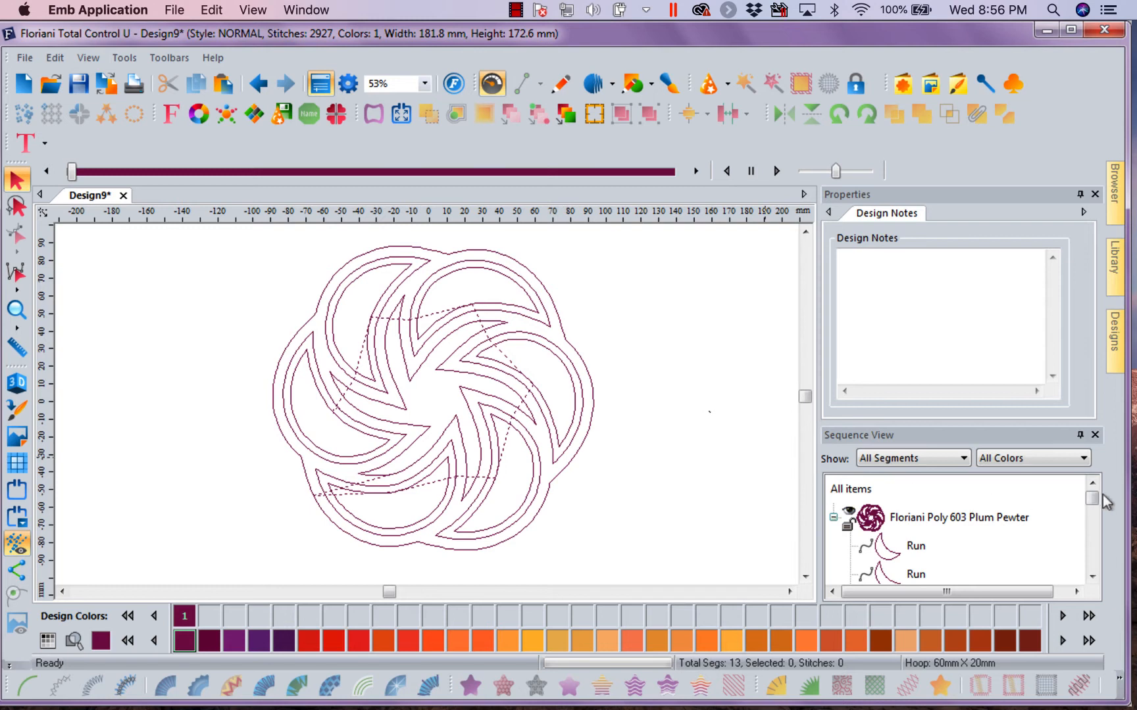
Examine the stitching order of the run segments in the sequence from first to last.
left_click(1093, 576)
left_click(1094, 576)
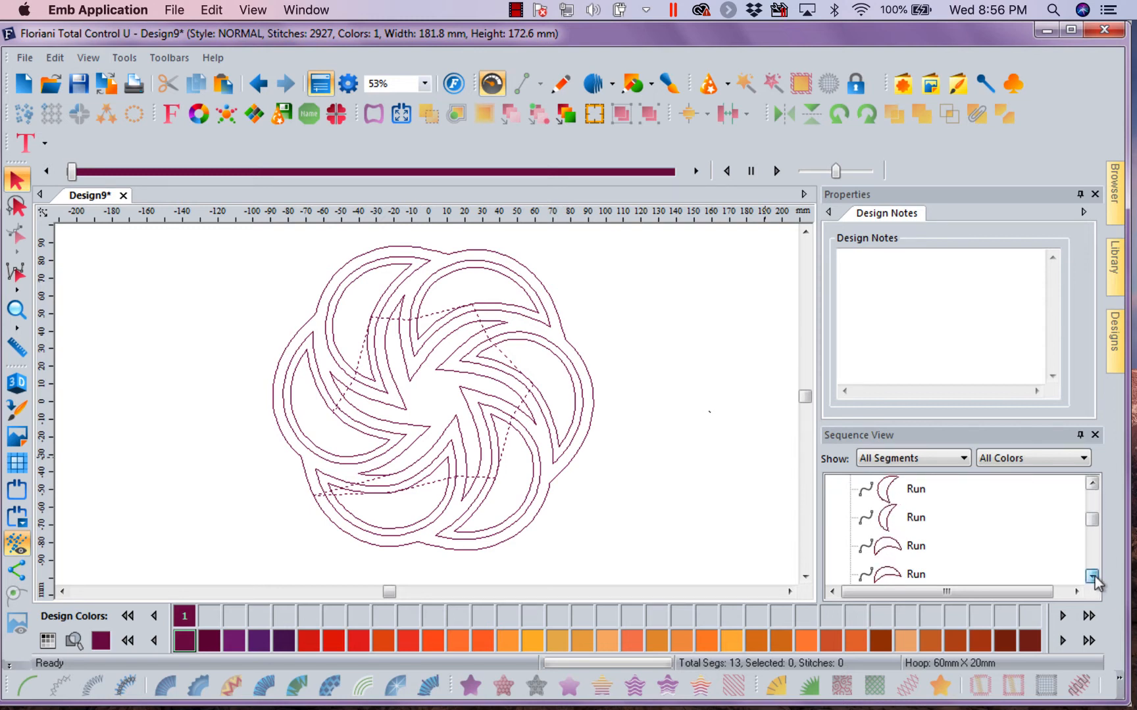
left_click(1094, 576)
left_click(1094, 576)
left_click(1092, 484)
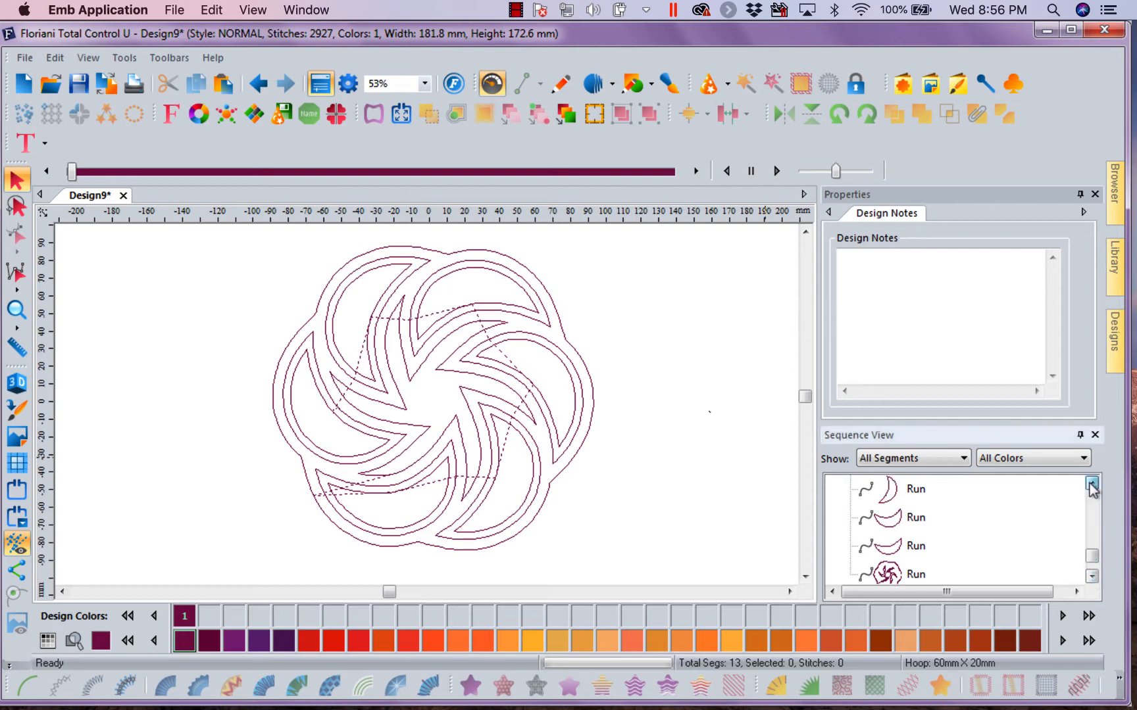
left_click(1092, 484)
left_click(1092, 484)
left_click(1092, 484)
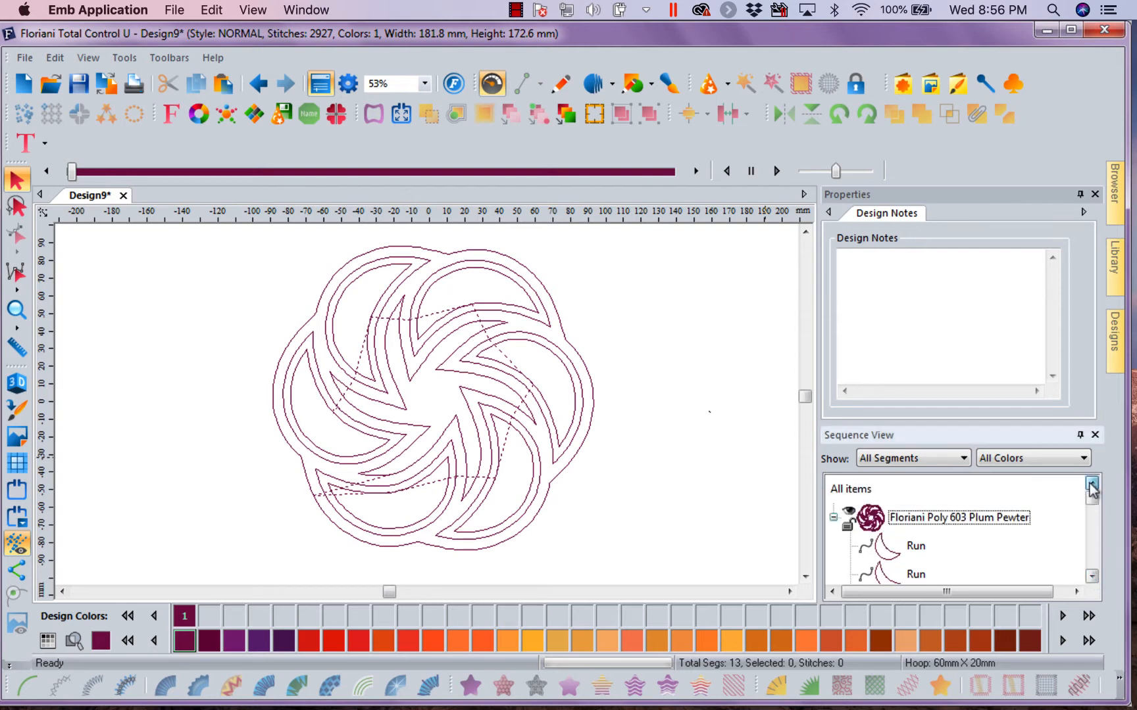
left_click(678, 422)
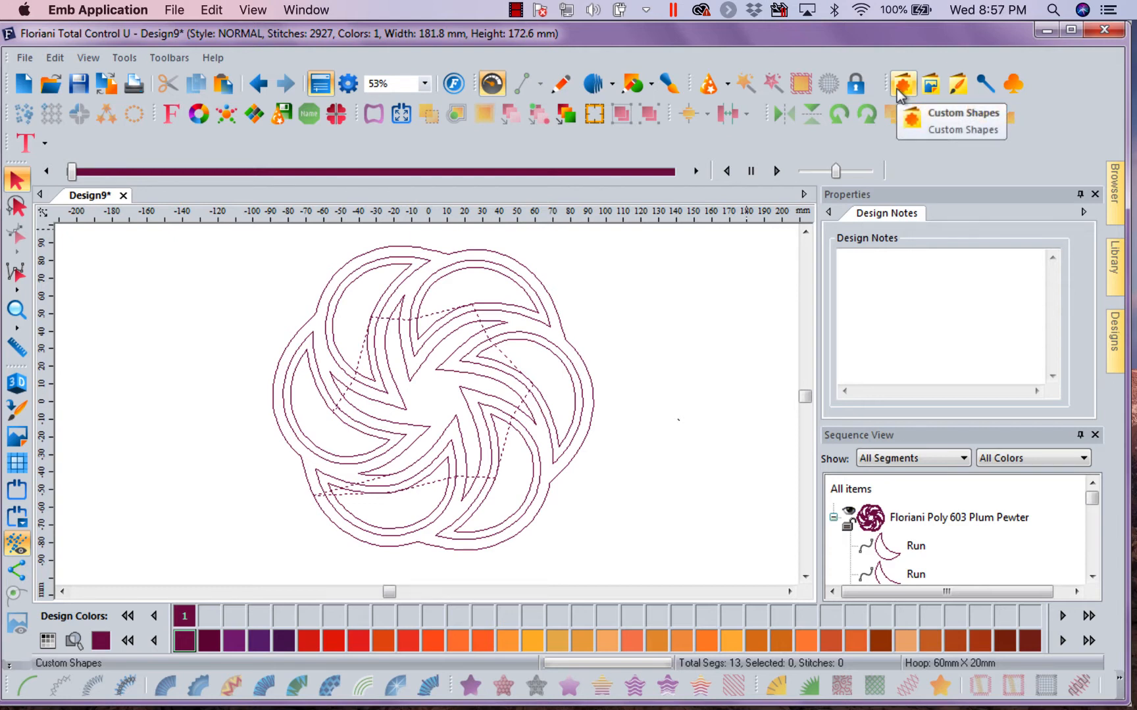
Group all the run-stitched outlines of the pinwheel into a single object.
left_click(651, 86)
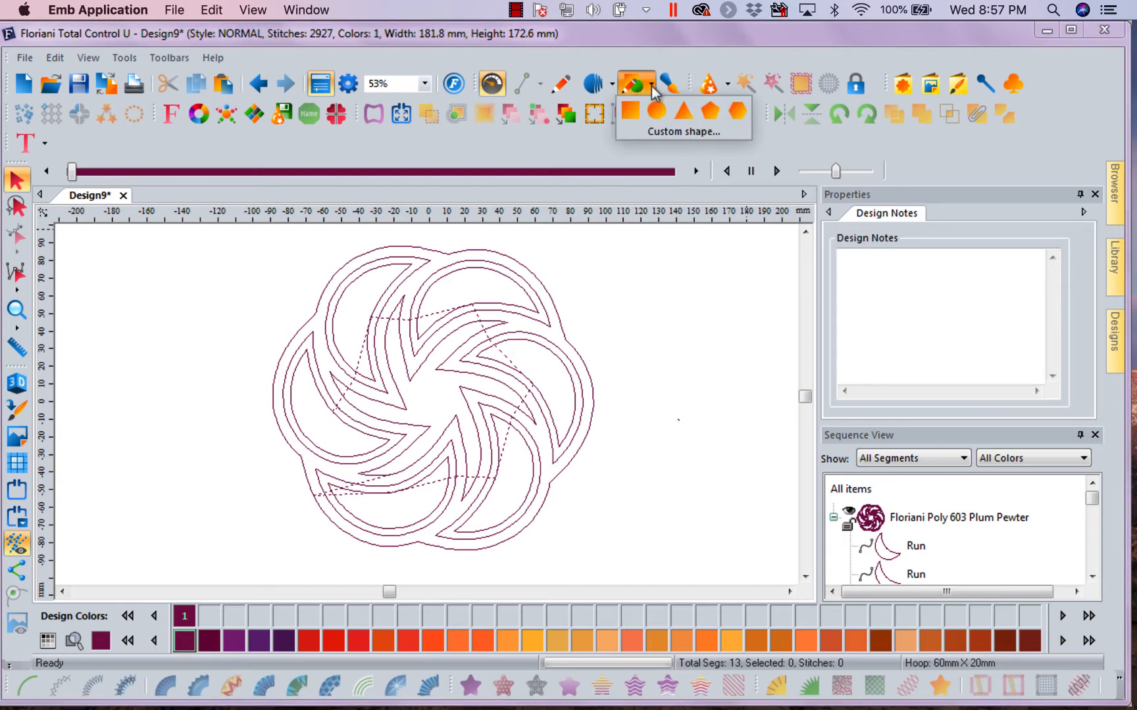
left_click(632, 117)
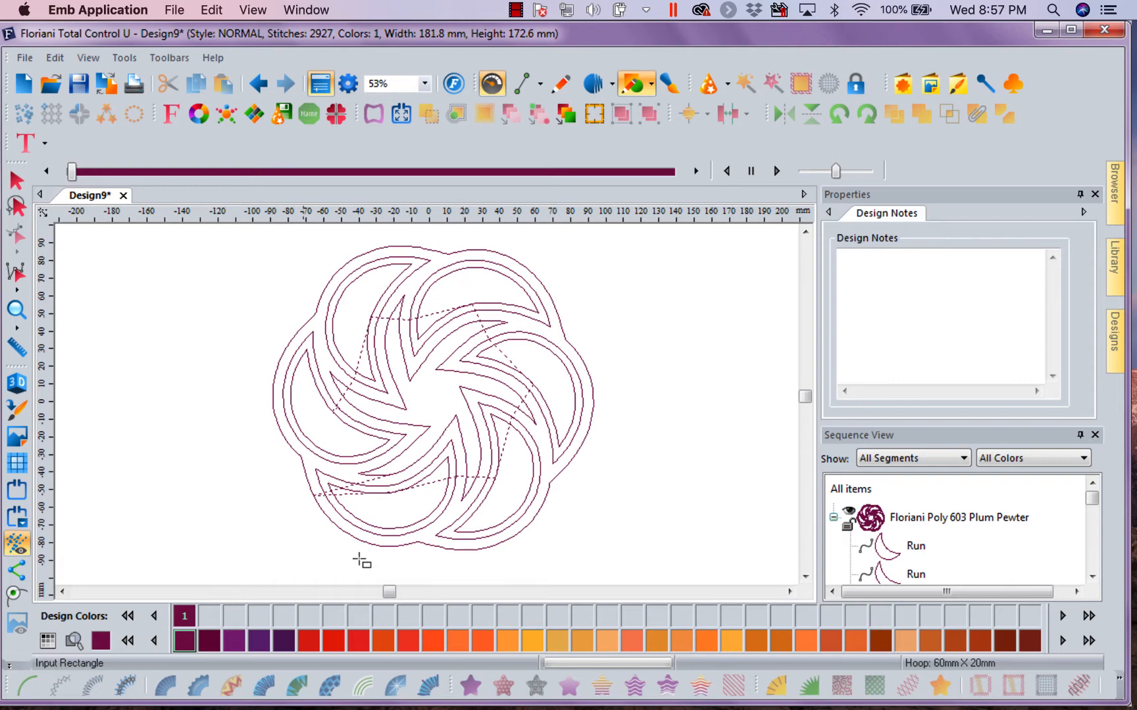
left_click(942, 525)
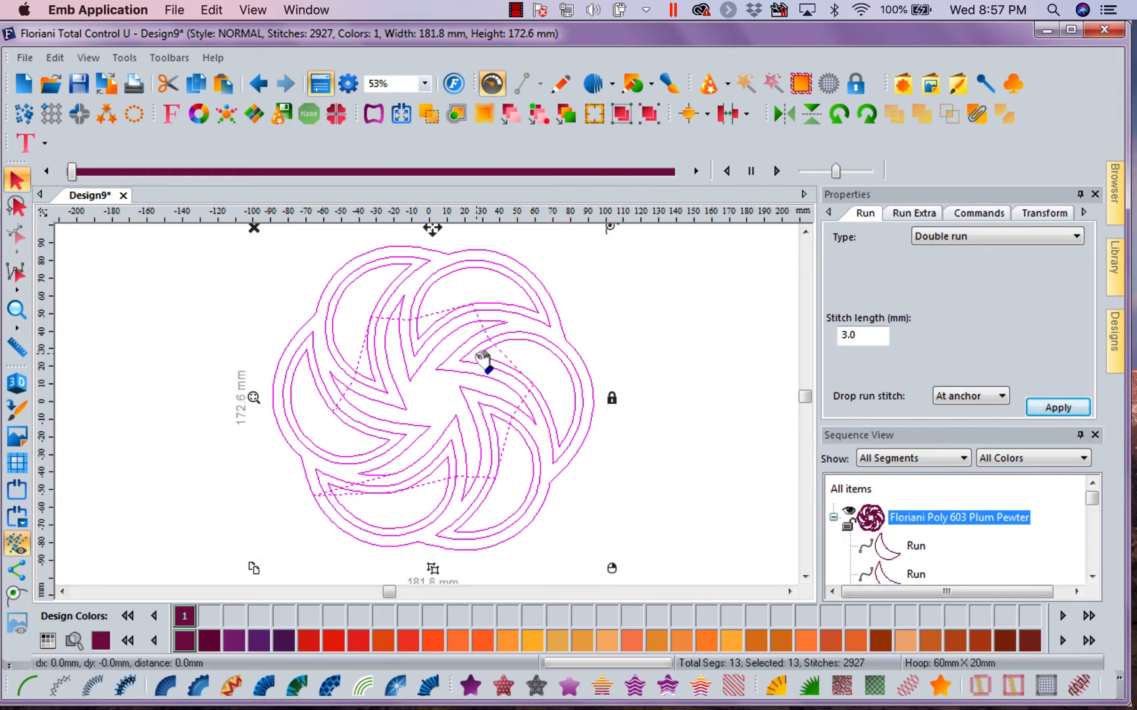
right_click(483, 358)
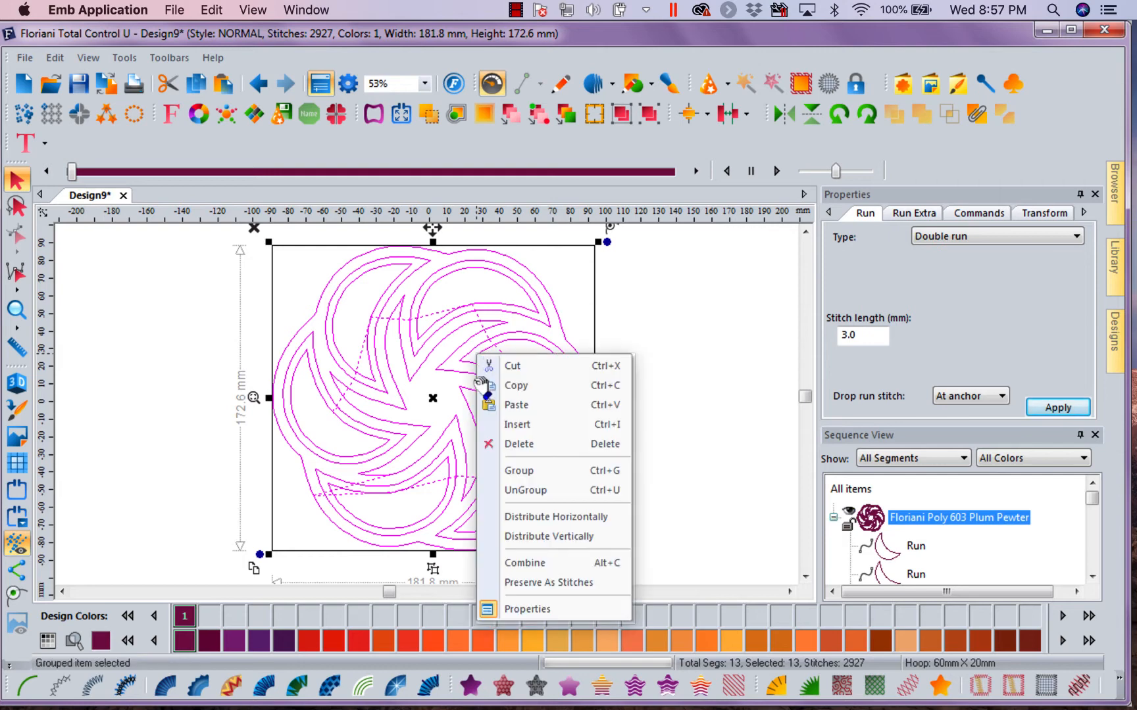
left_click(528, 471)
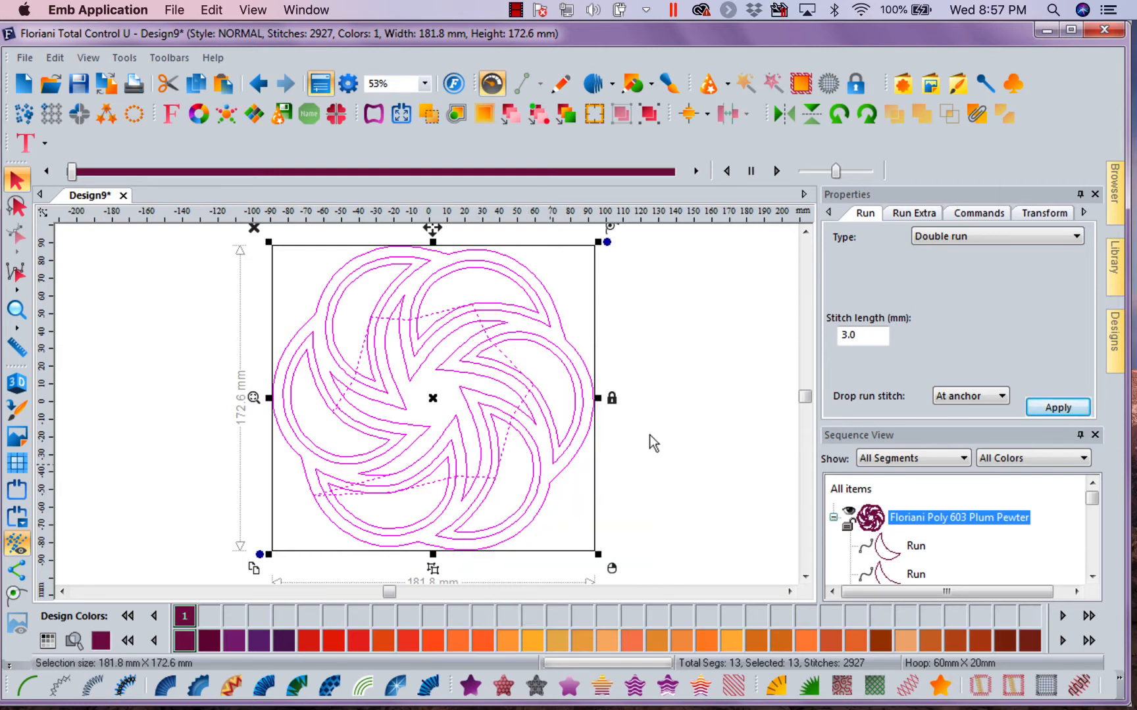
left_click(663, 427)
left_click(538, 340)
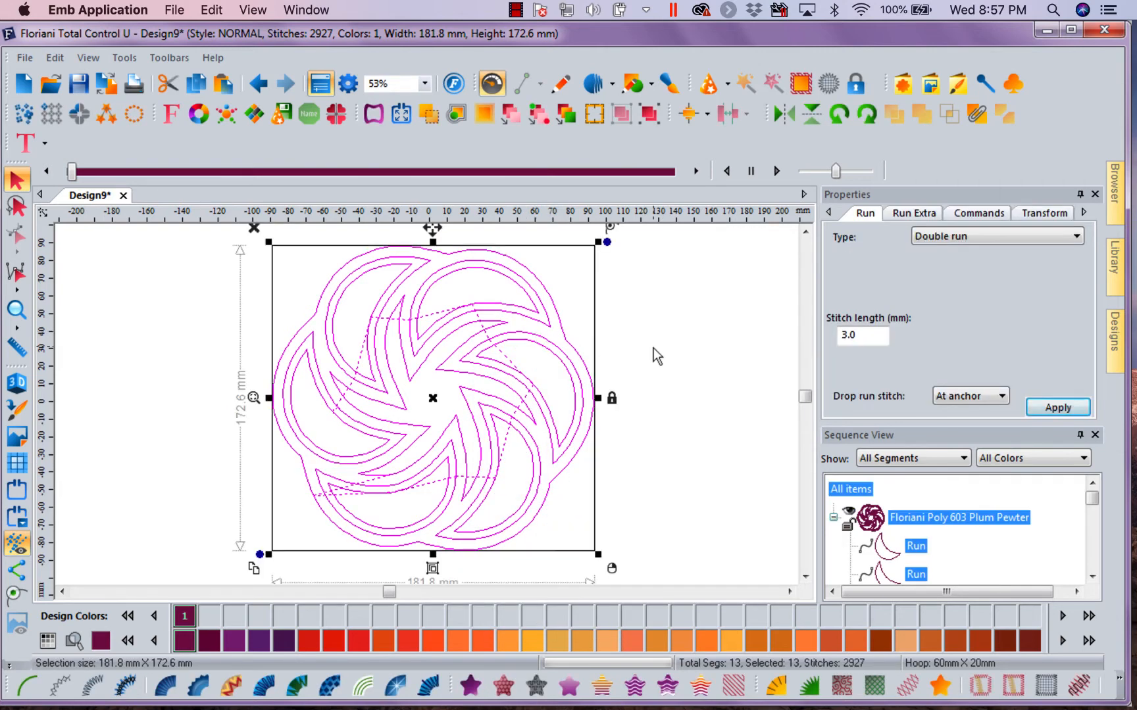
left_click(654, 348)
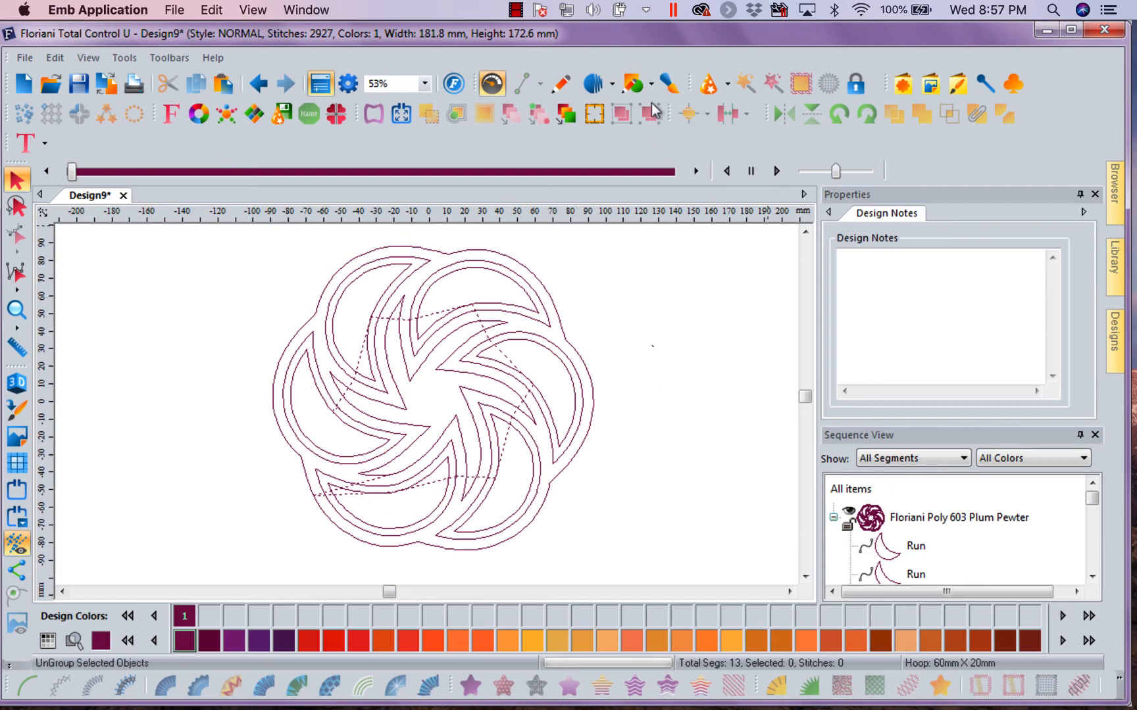
Draw a rectangle about 250 × 198 mm around the pinwheel and color it Floriani Poly 172 Orange.
left_click(636, 93)
left_click(631, 108)
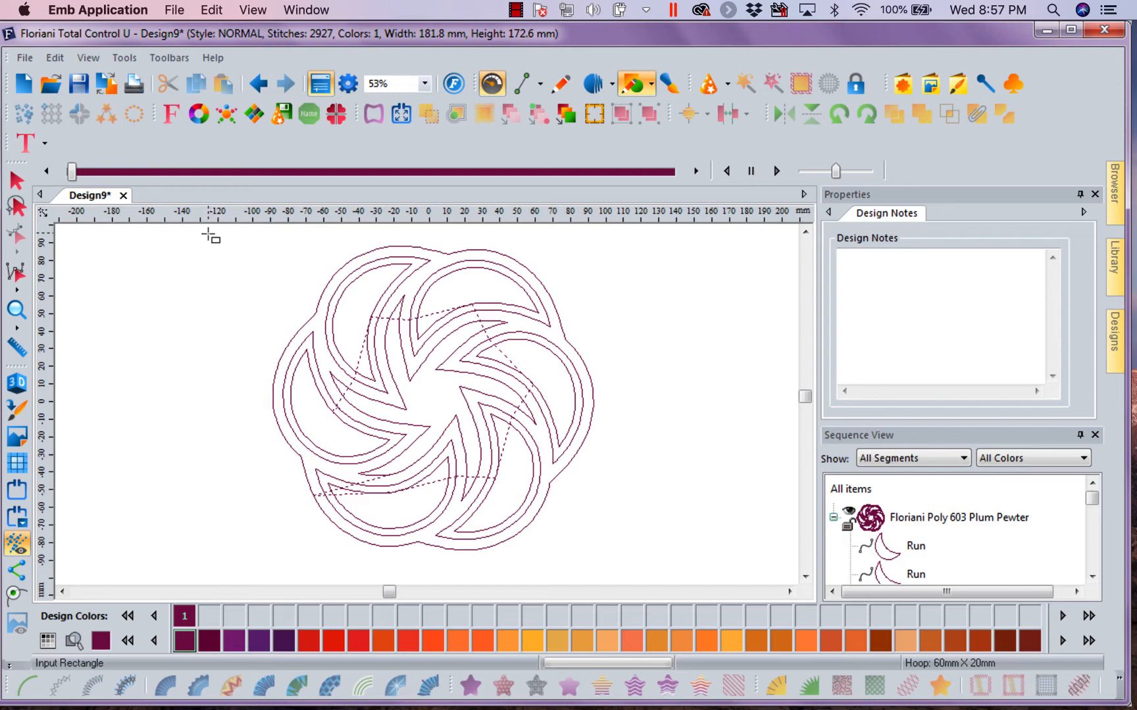
left_click_drag(208, 233, 649, 582)
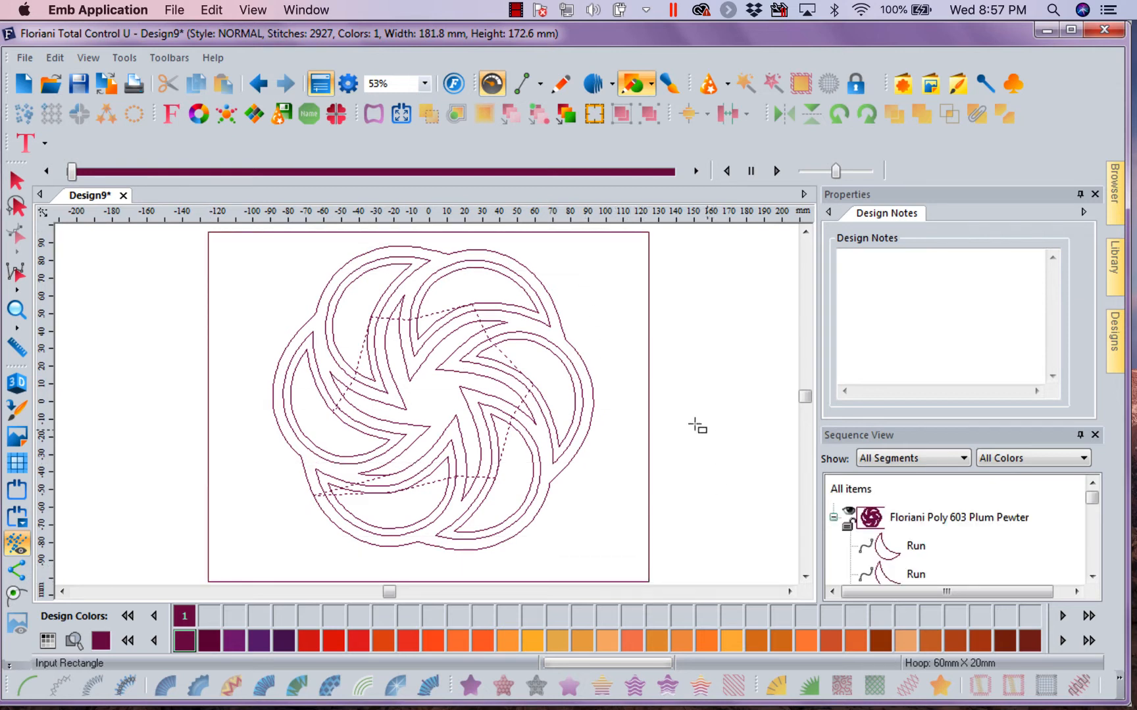
left_click(16, 180)
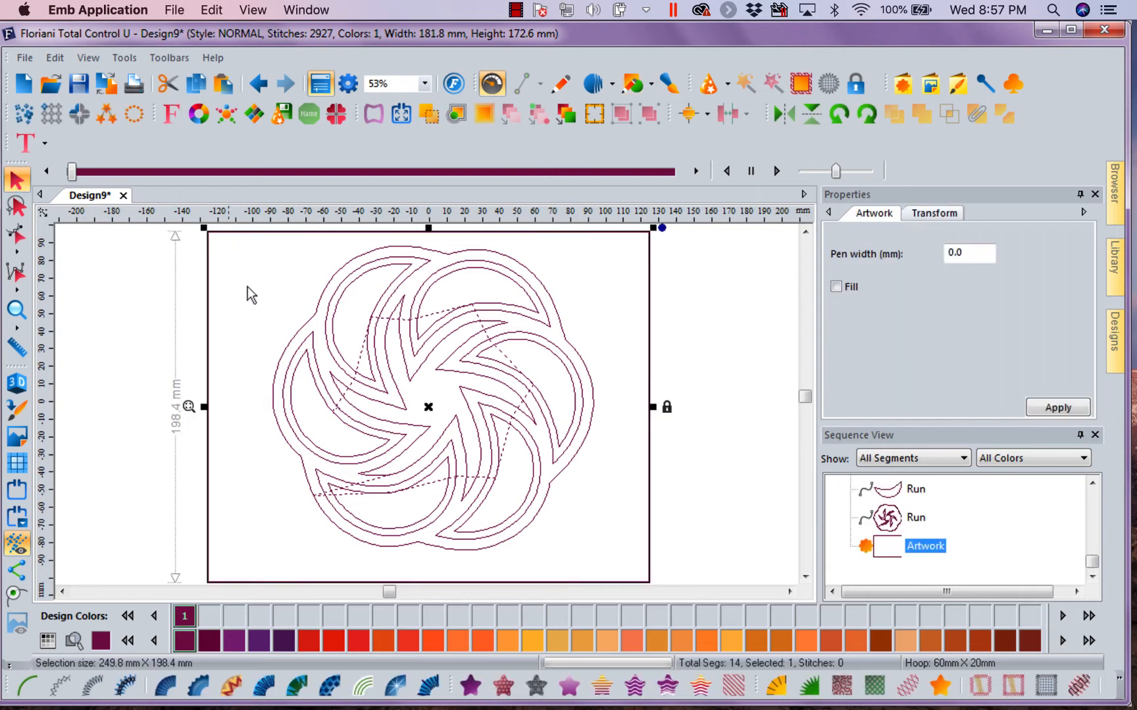
left_click(409, 640)
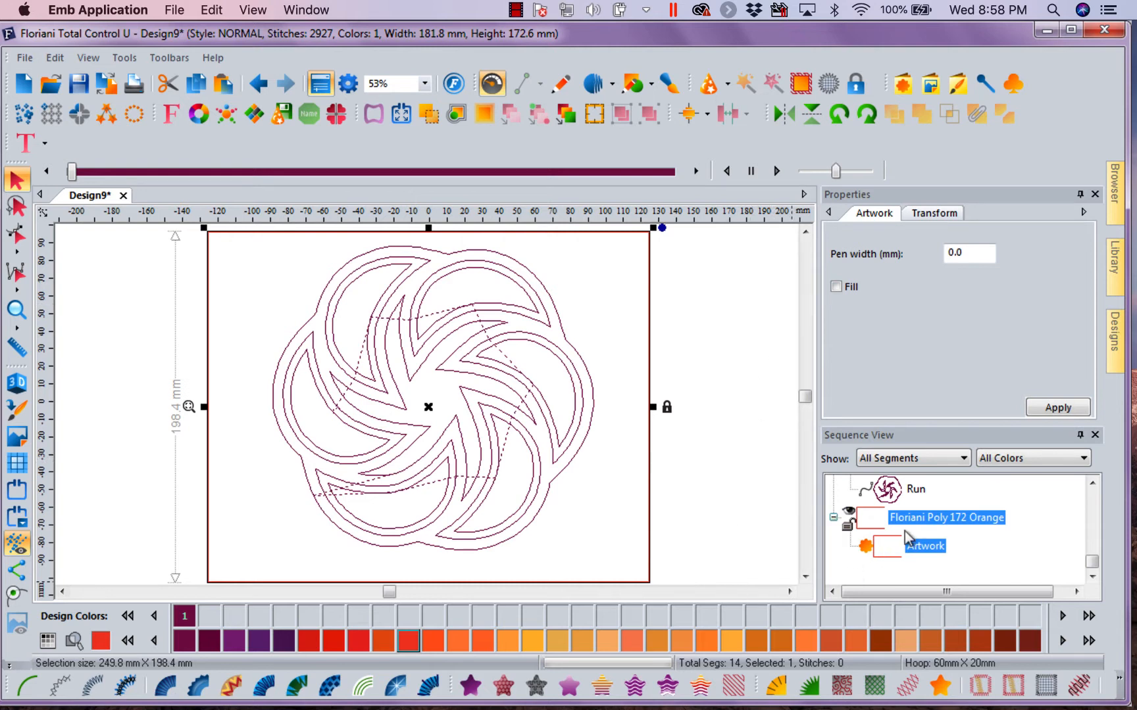
Turn off the rectangle's aspect ratio lock and resize it to 8 inches wide by 8 inches high.
left_click(936, 214)
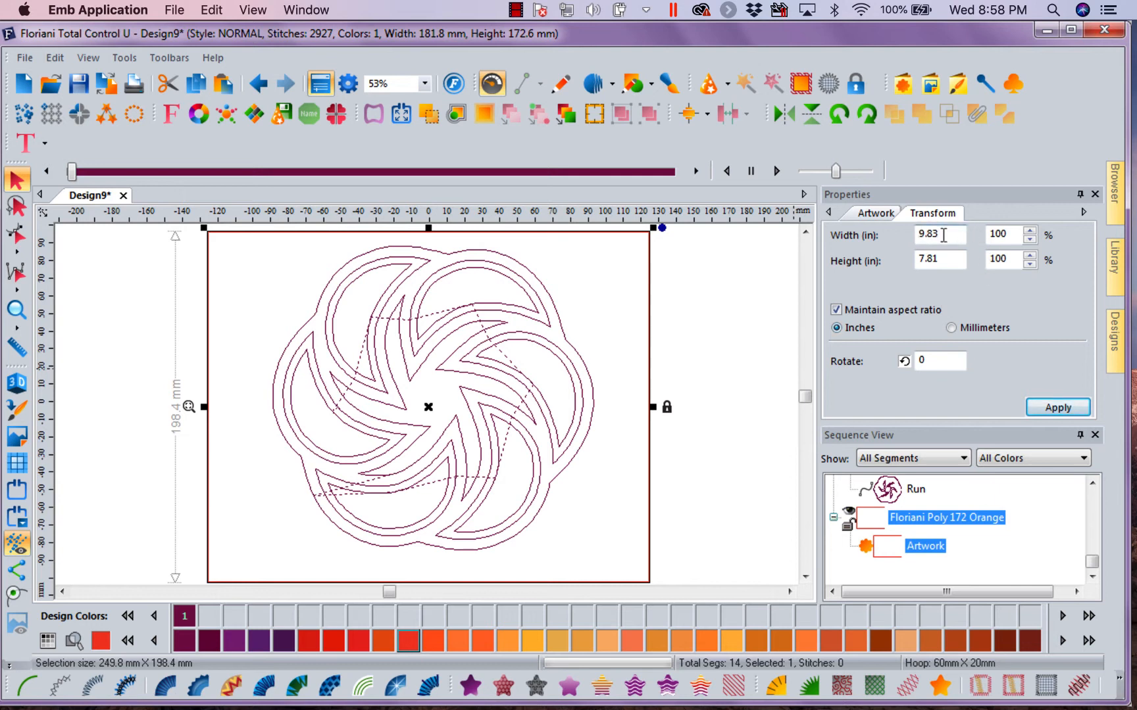
left_click(835, 310)
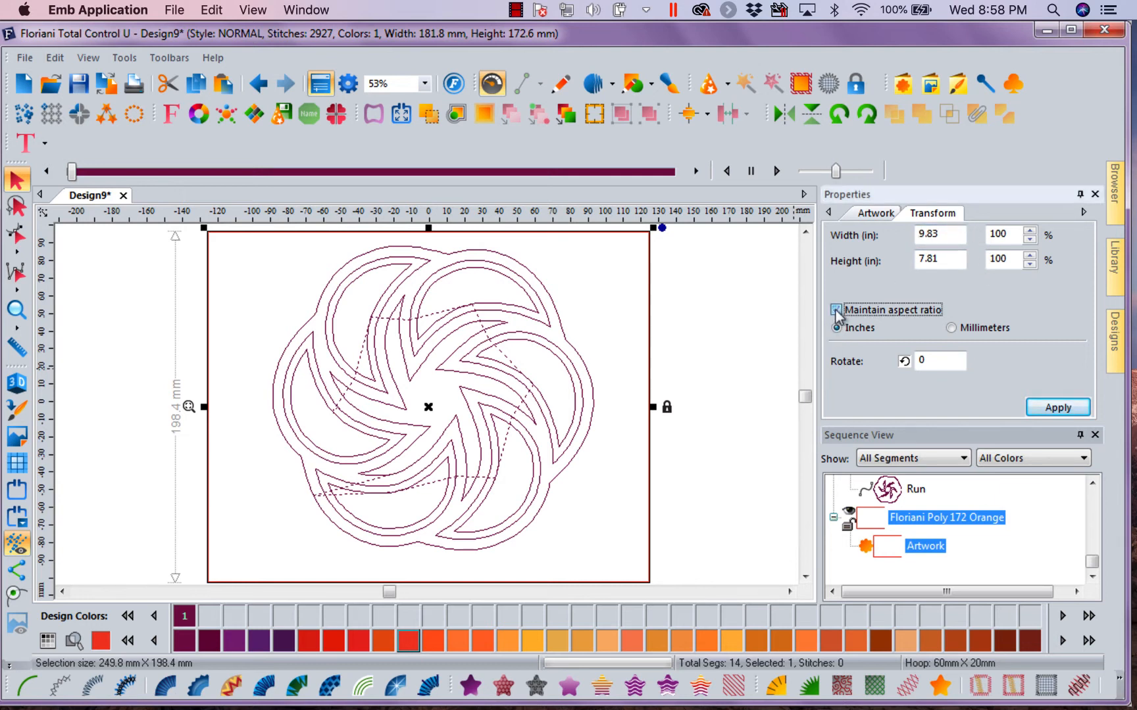
left_click_drag(950, 234, 835, 236)
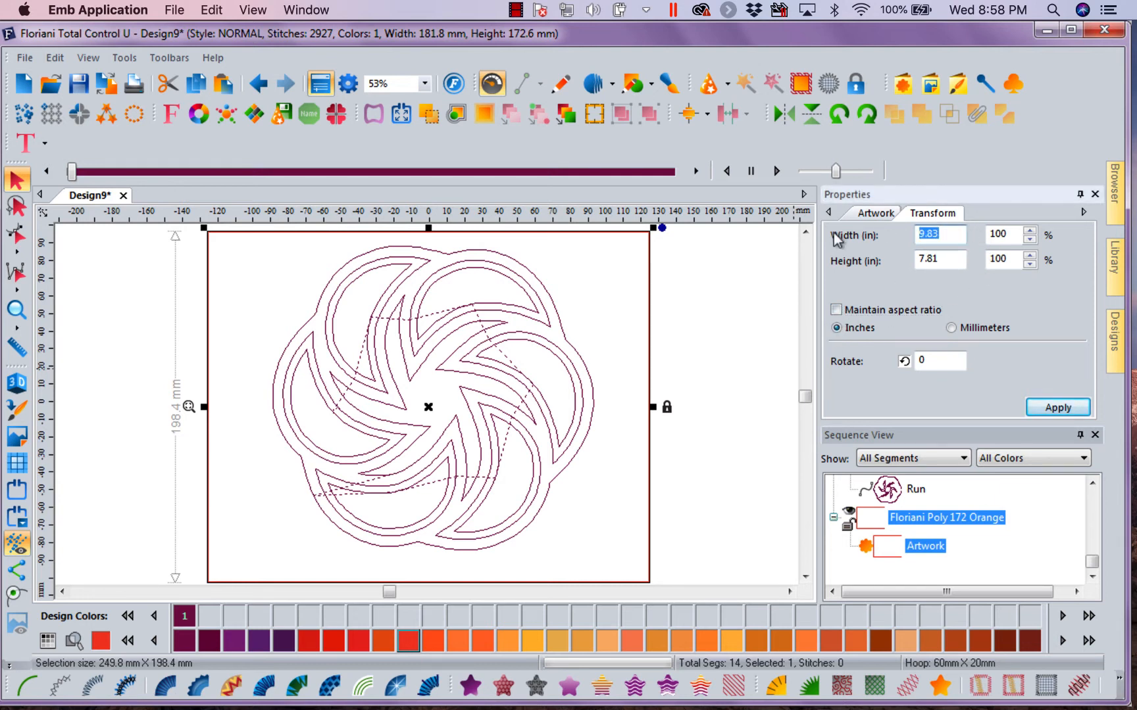
type("8")
key("Tab")
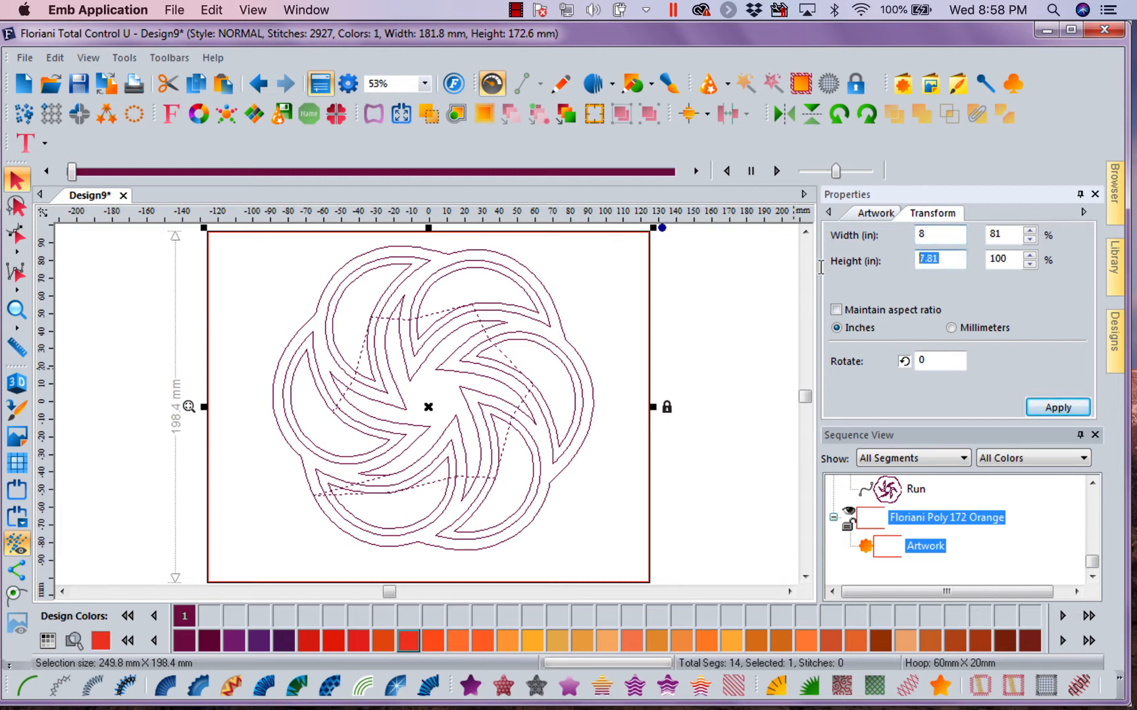
type("8")
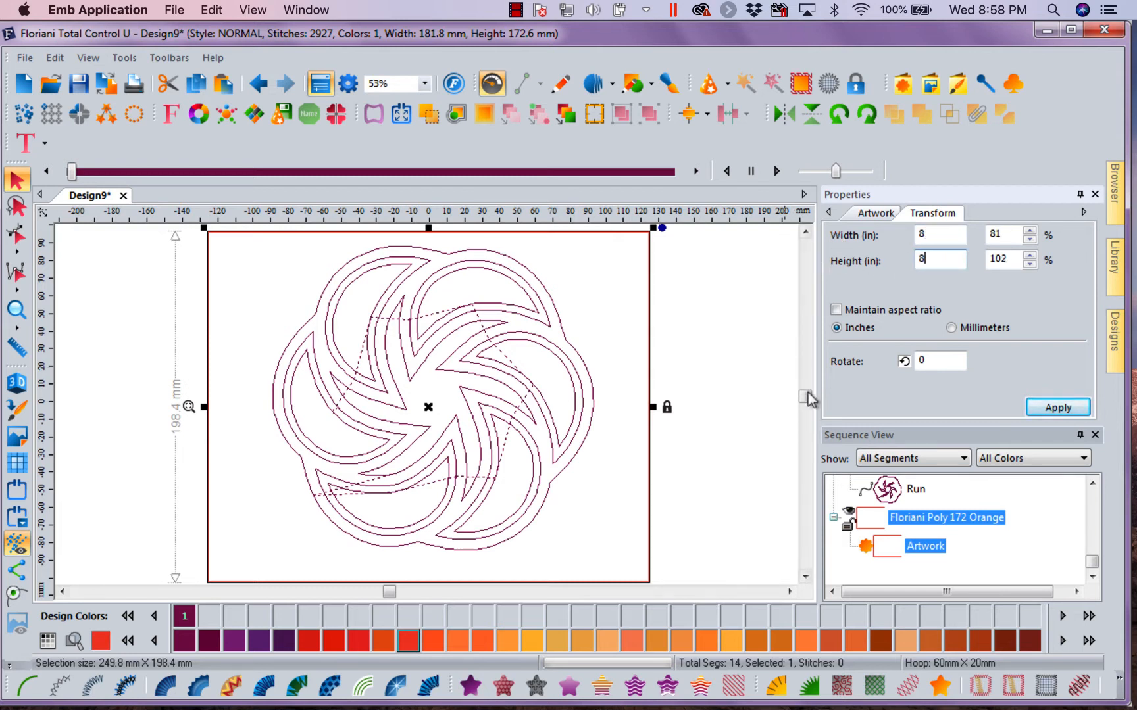
left_click(1067, 408)
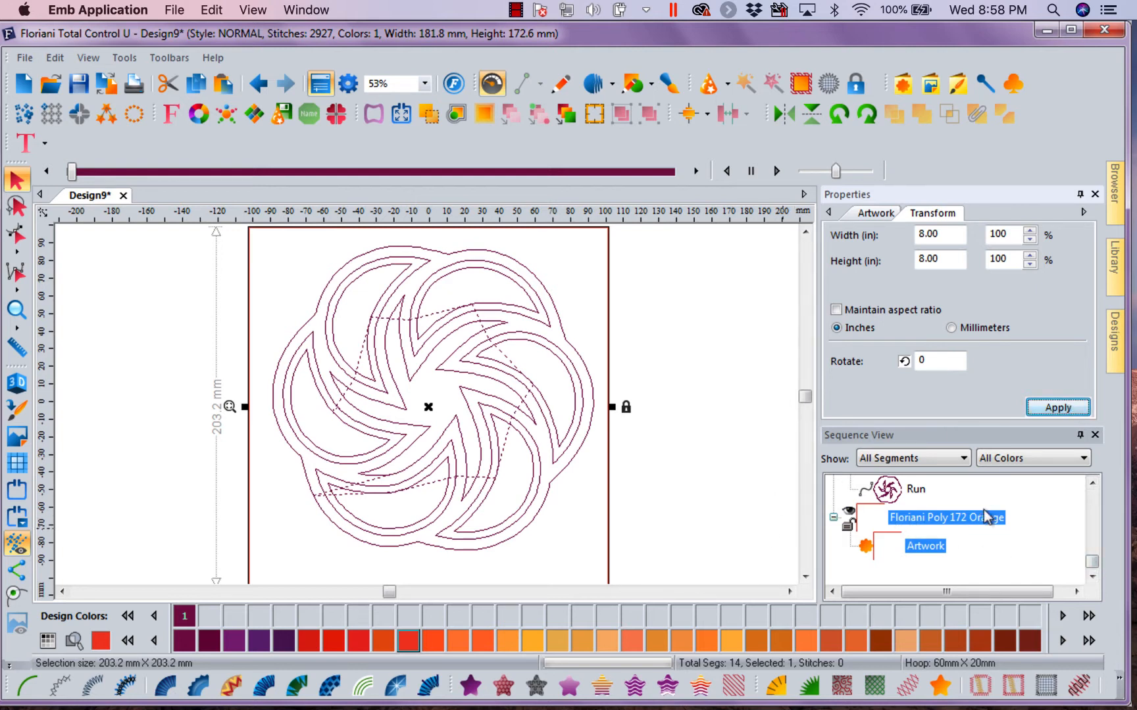
Select all items in the design and center the pinwheel within the square frame.
left_click_drag(1093, 564, 1092, 500)
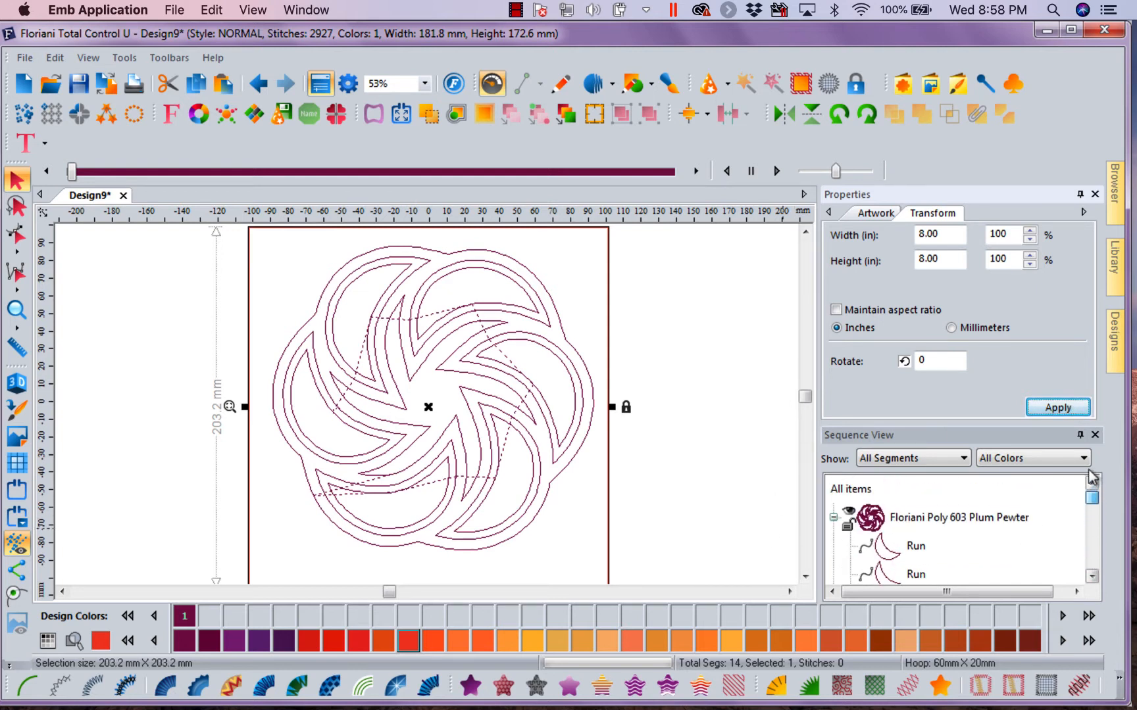
left_click(867, 490)
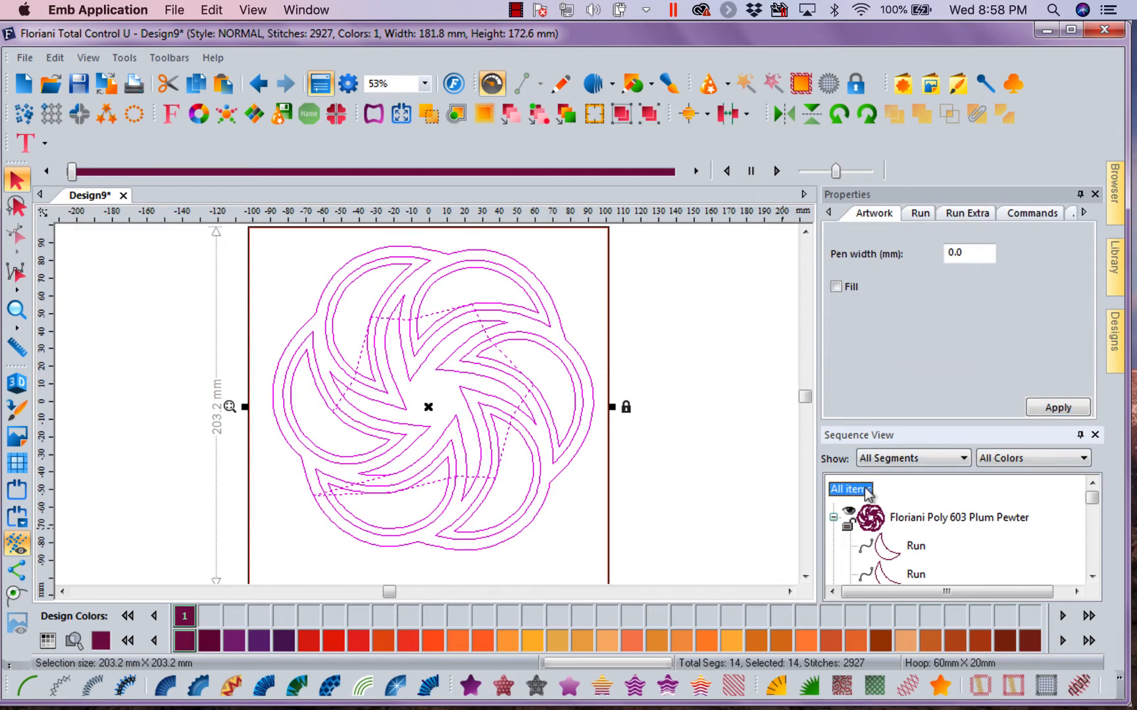
left_click(707, 115)
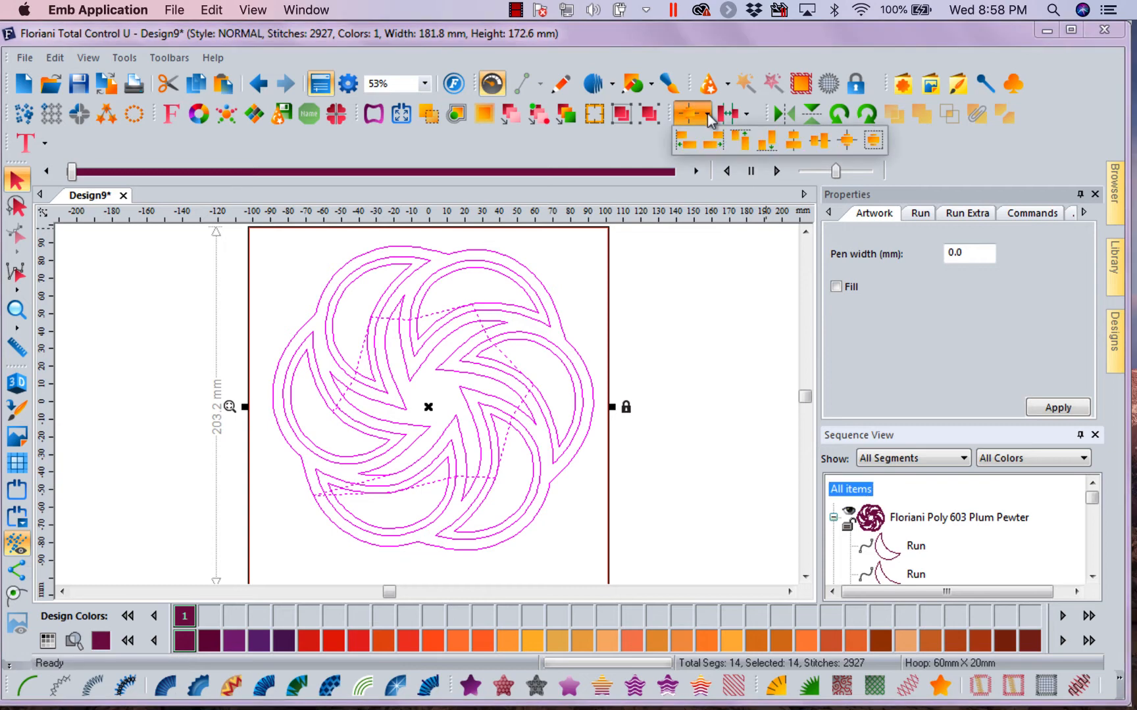
left_click(873, 141)
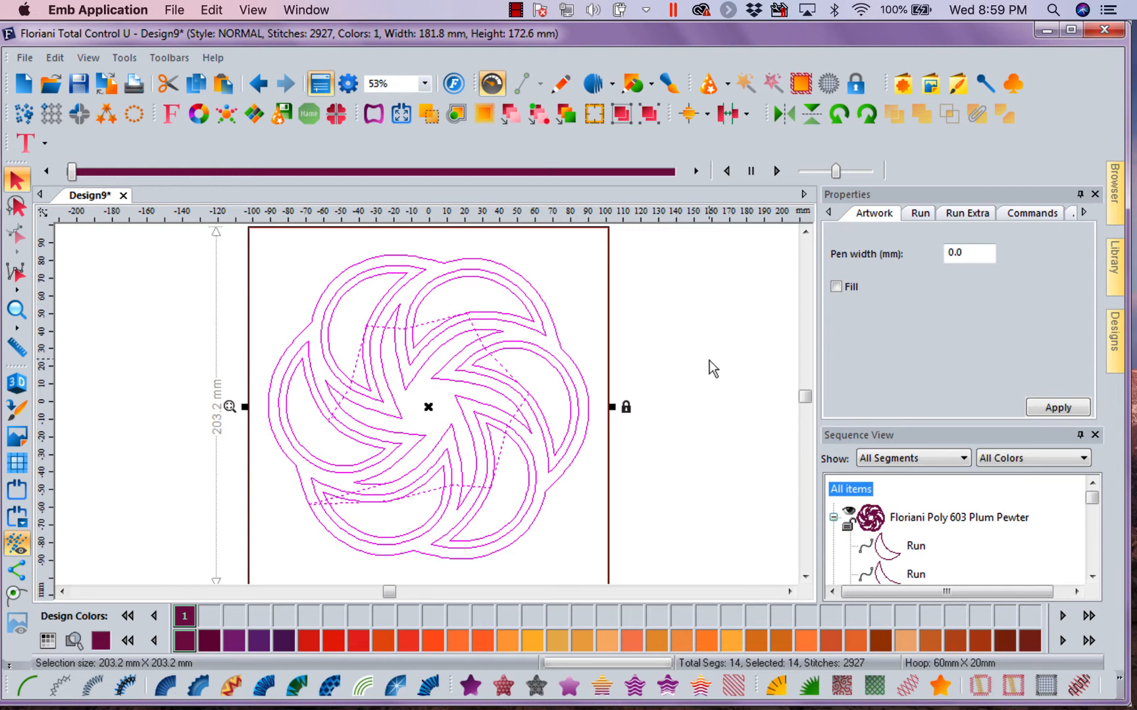
Convert the orange square frame to a single run stitch with a 4.0 mm stitch length.
left_click(424, 84)
left_click(408, 120)
left_click(408, 121)
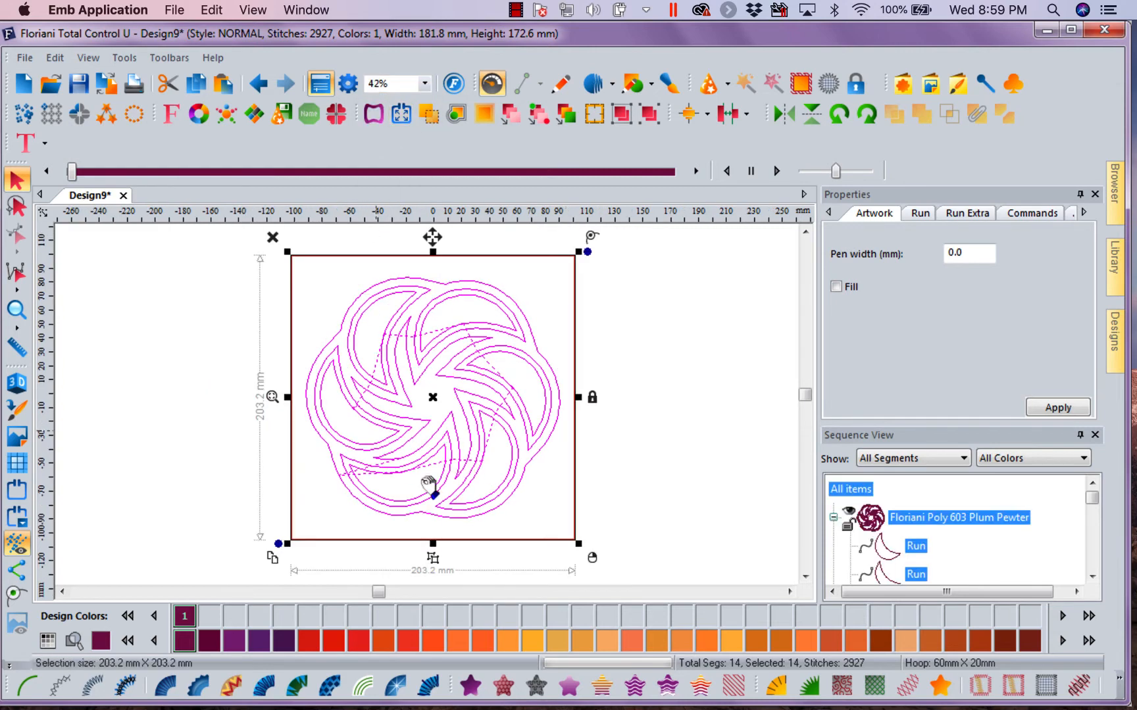
left_click(696, 407)
left_click(575, 271)
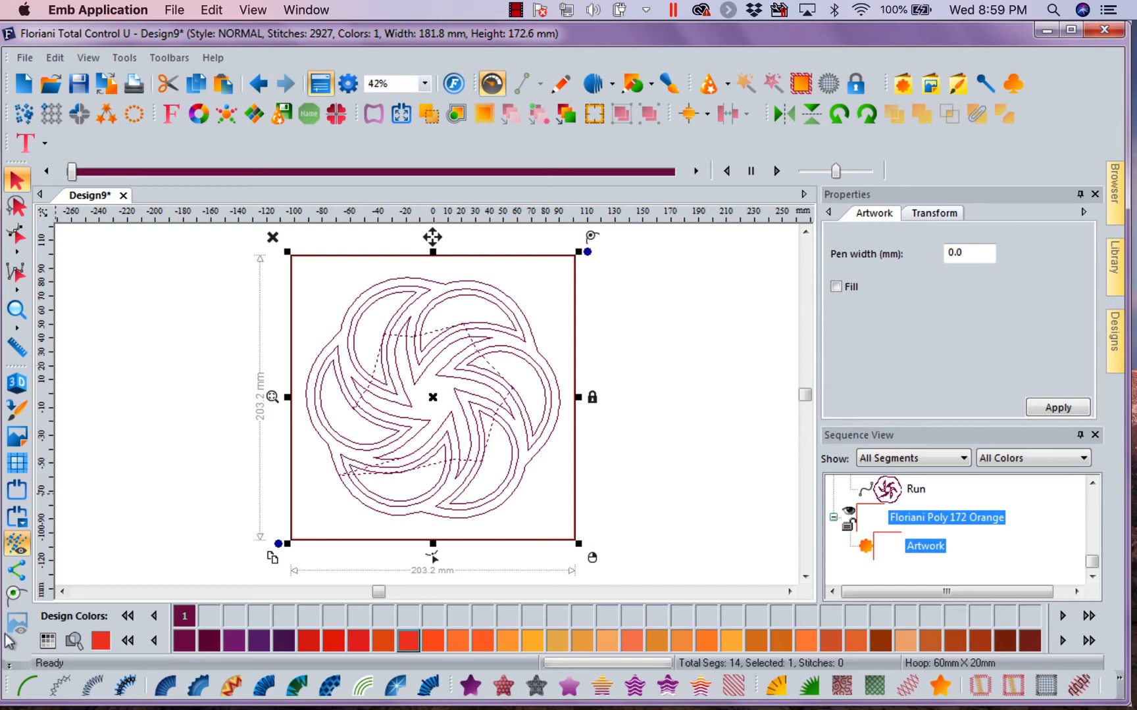
left_click(27, 684)
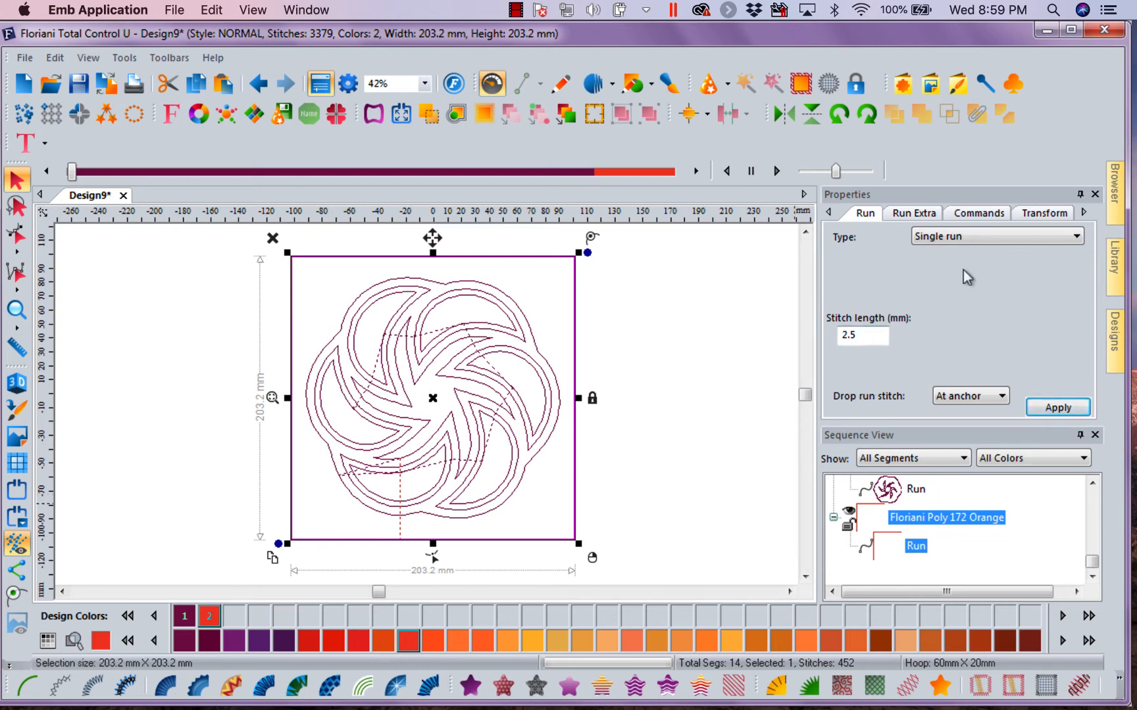
double_click(856, 335)
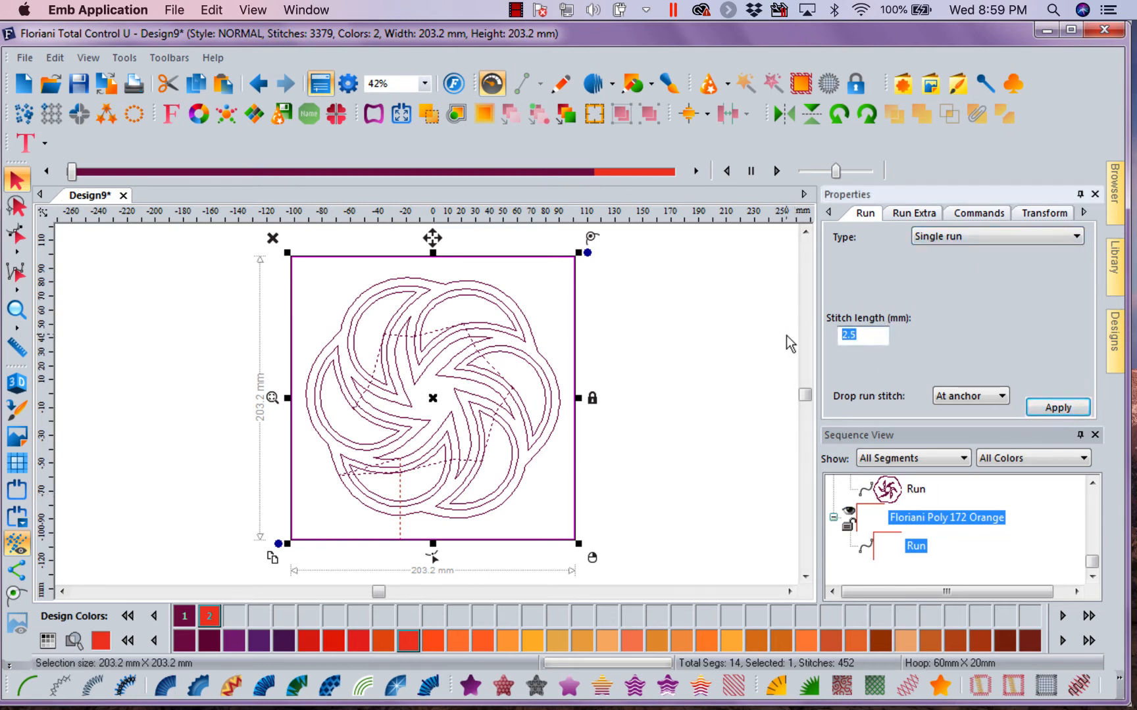
type("4")
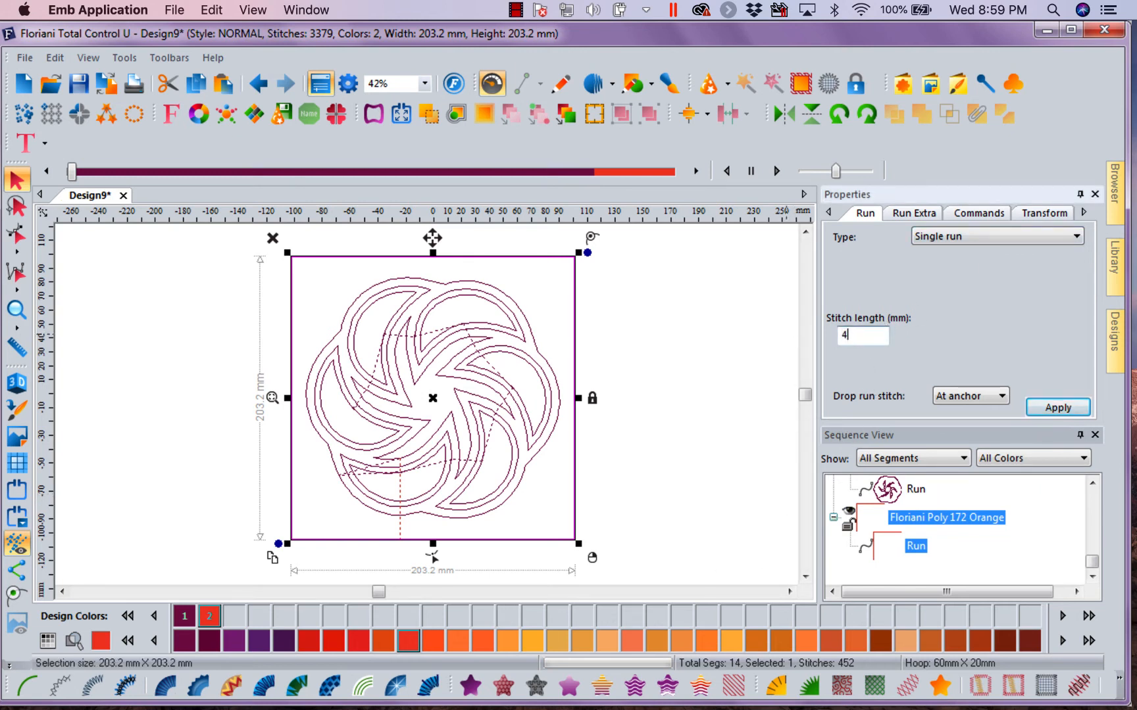
left_click(1047, 409)
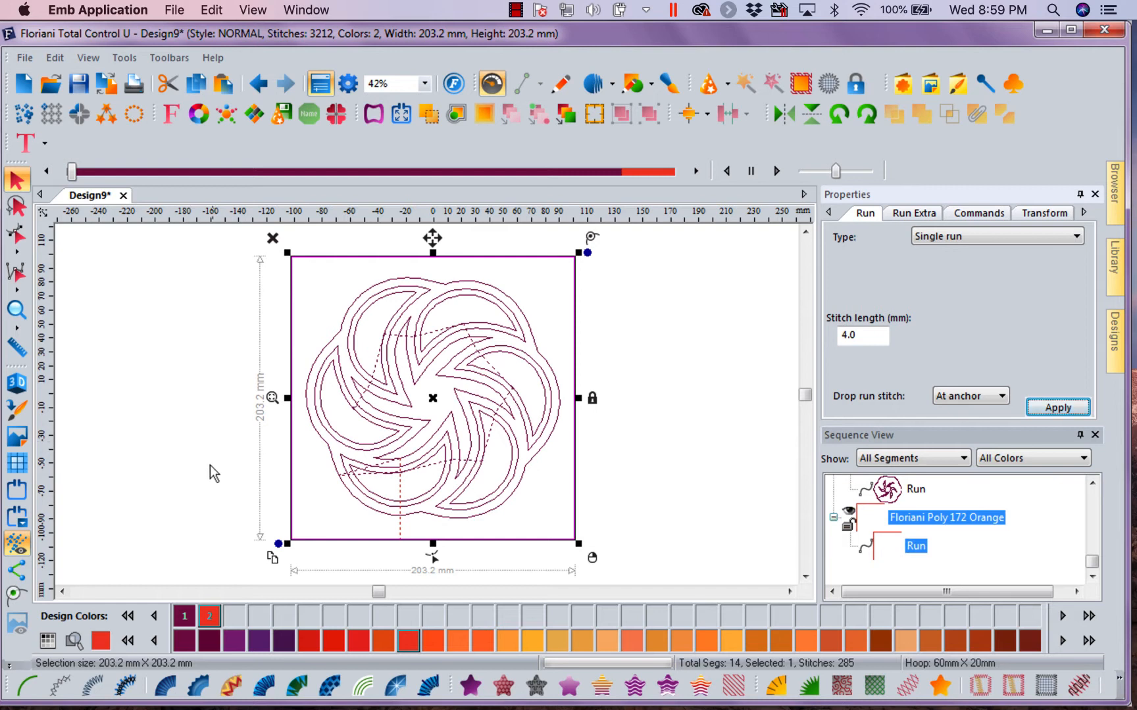
Move the square's start and stop points together to the middle of its left edge.
left_click(21, 242)
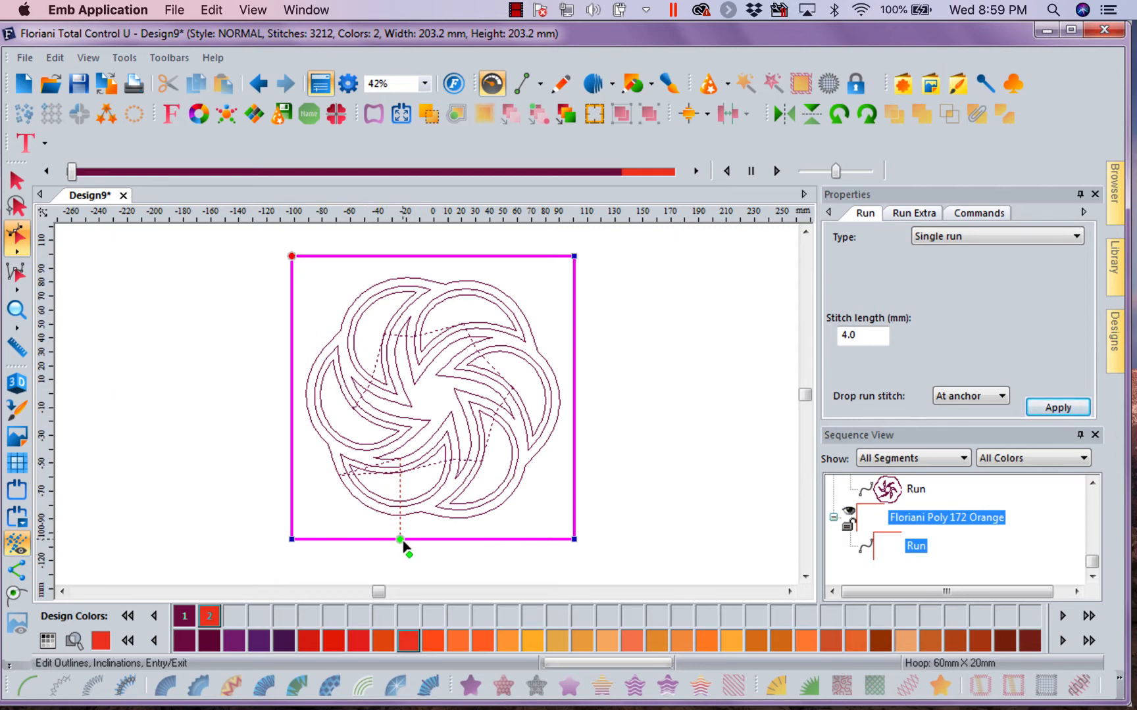
left_click_drag(398, 540, 293, 401)
left_click_drag(293, 257, 297, 406)
left_click(628, 437)
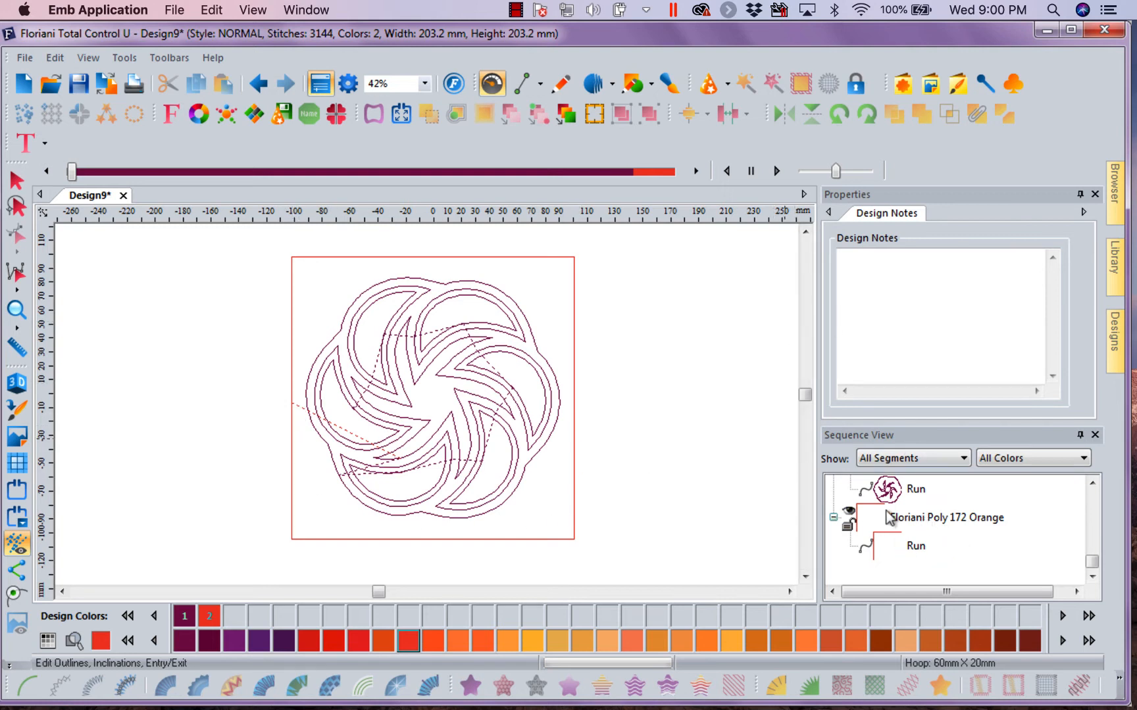
Move the orange square frame to the first position in the stitching sequence.
left_click(971, 525)
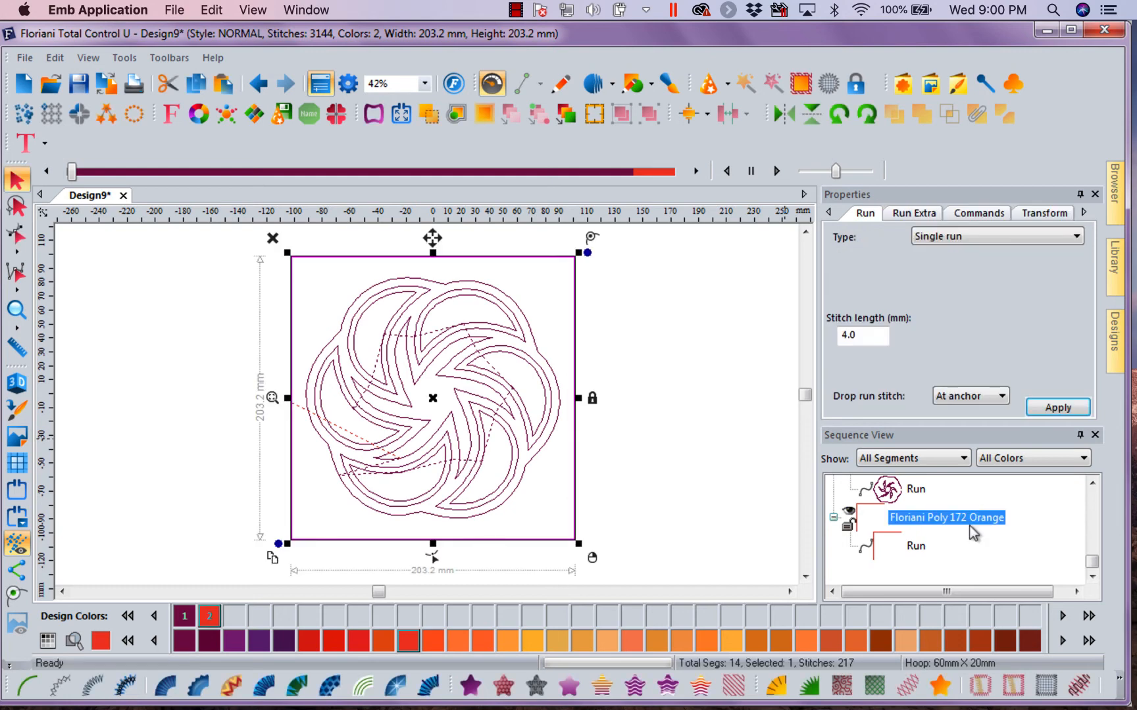
right_click(950, 524)
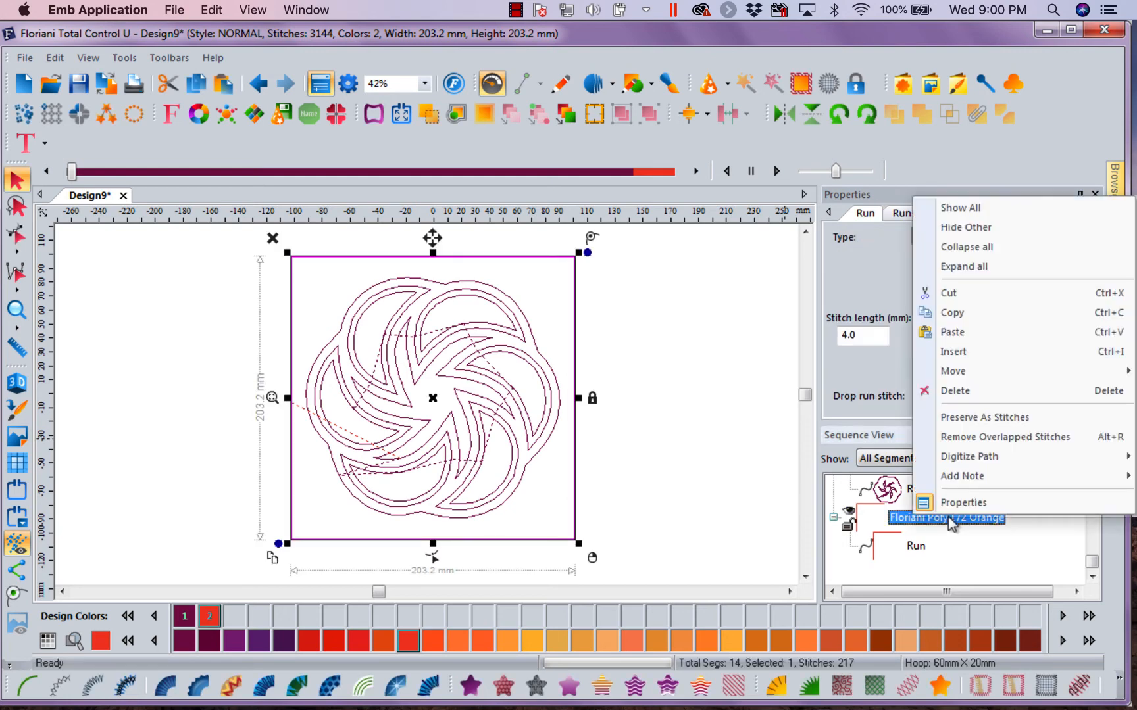
mouse_move(971, 369)
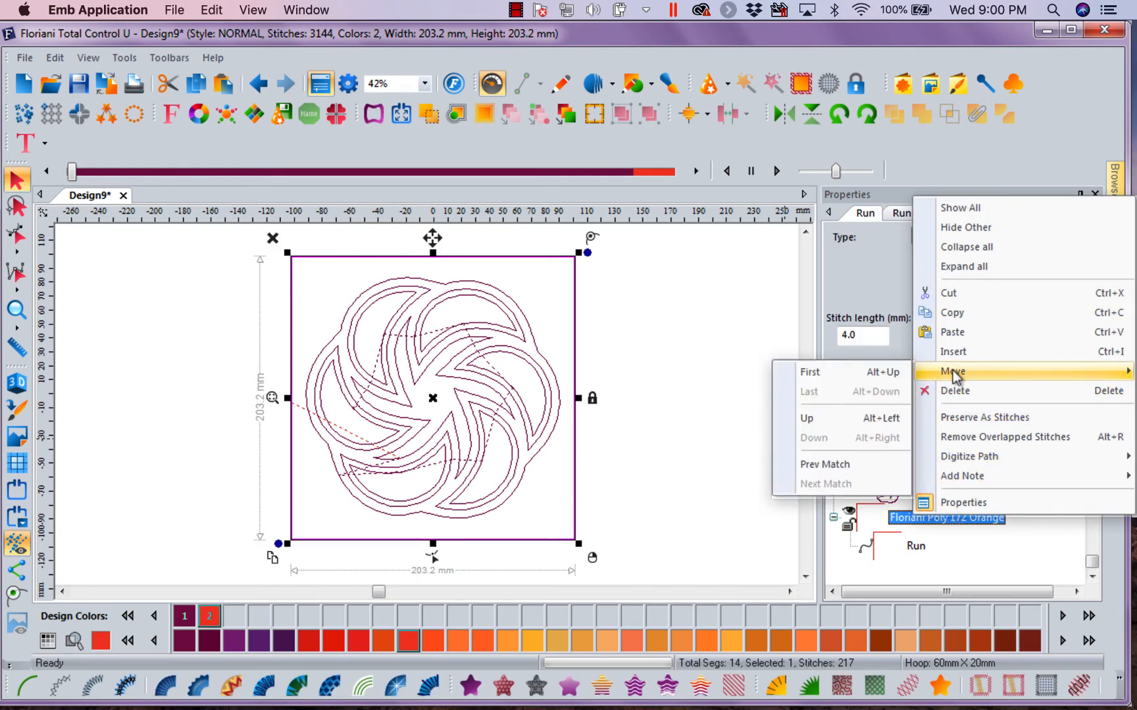
left_click(842, 373)
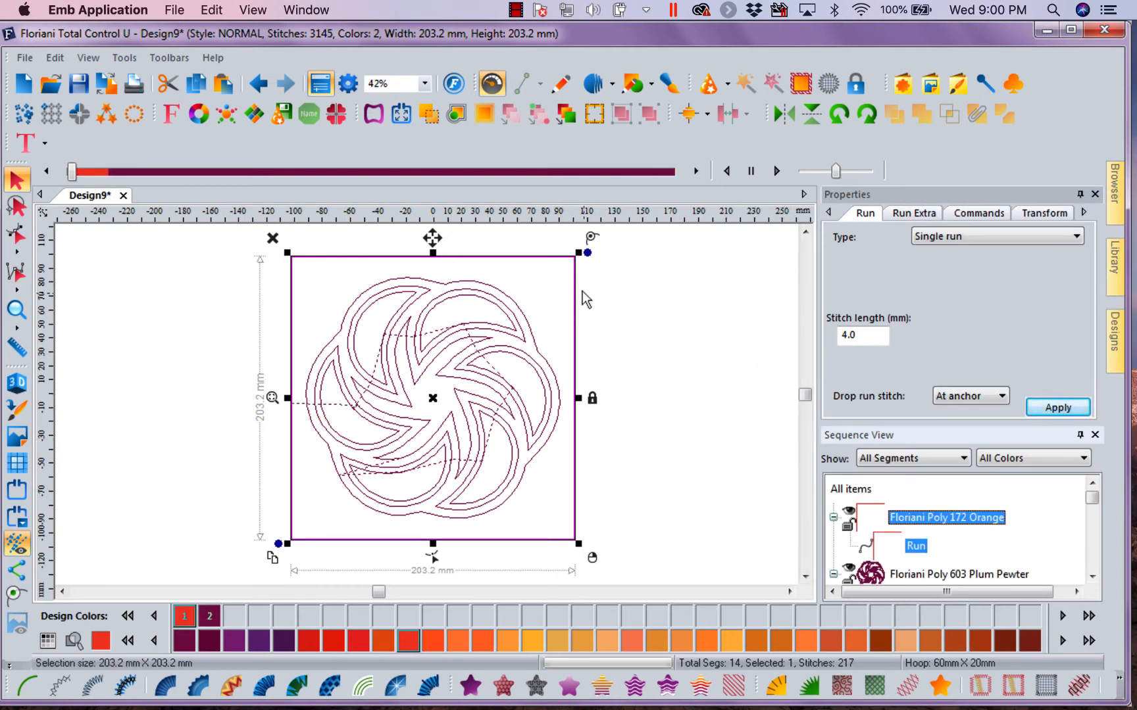
Duplicate the orange square frame by copying and pasting it in place.
right_click(553, 282)
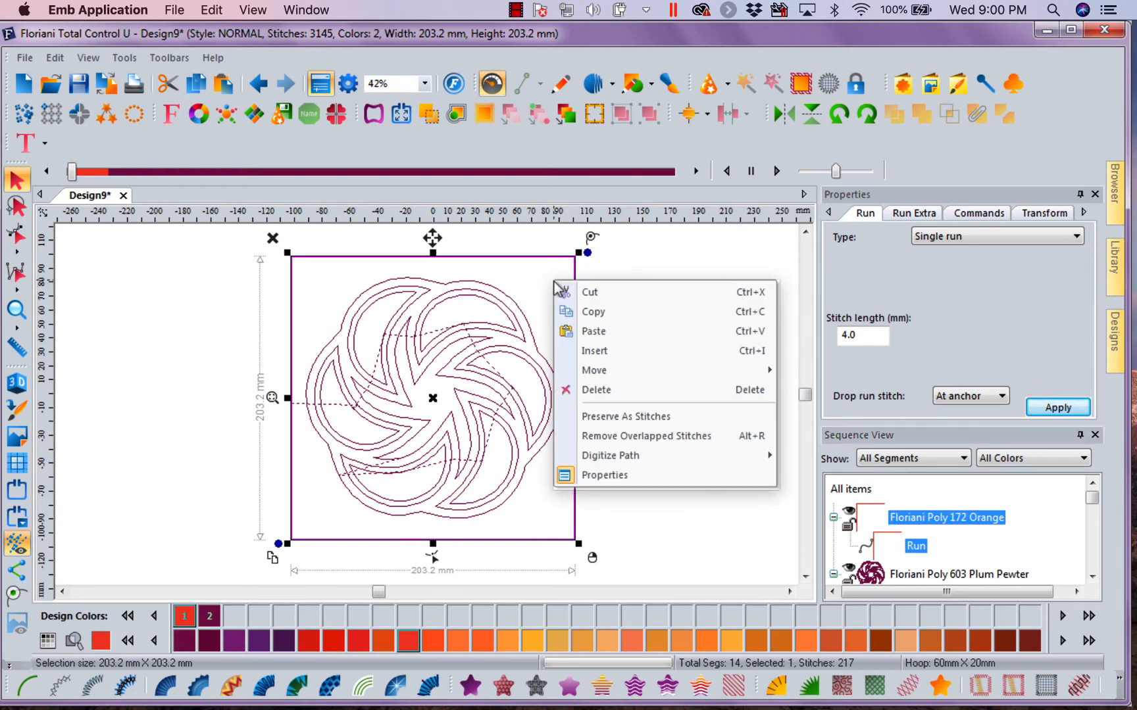
left_click(596, 315)
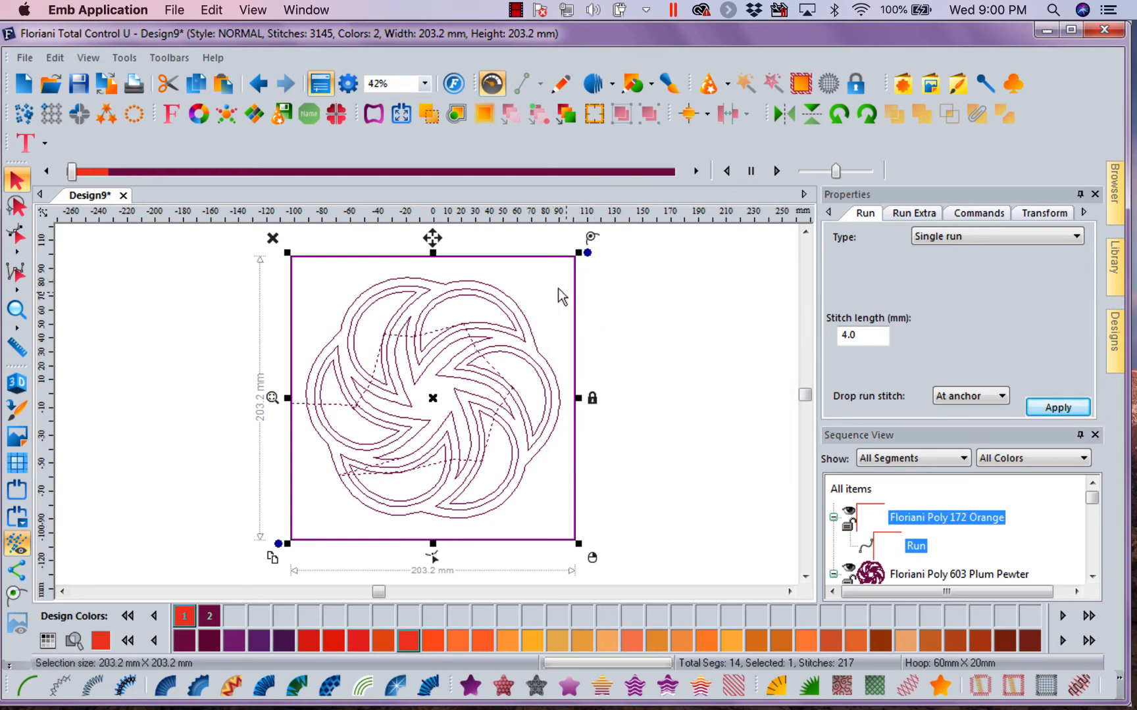
right_click(555, 285)
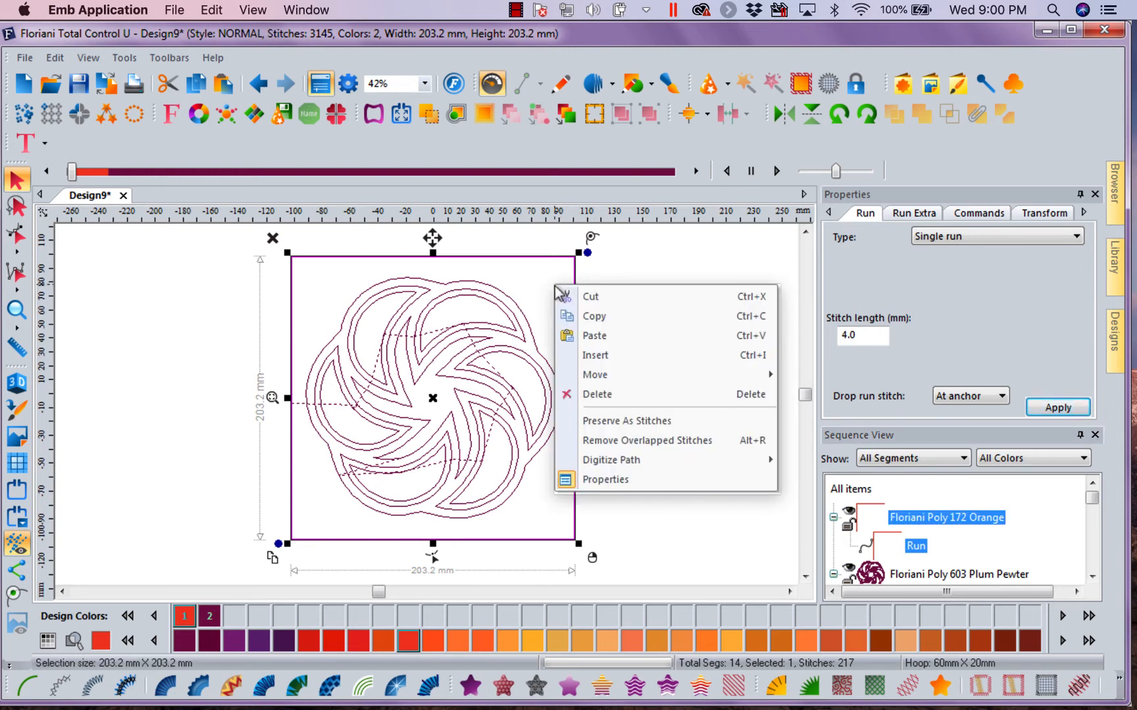
left_click(585, 336)
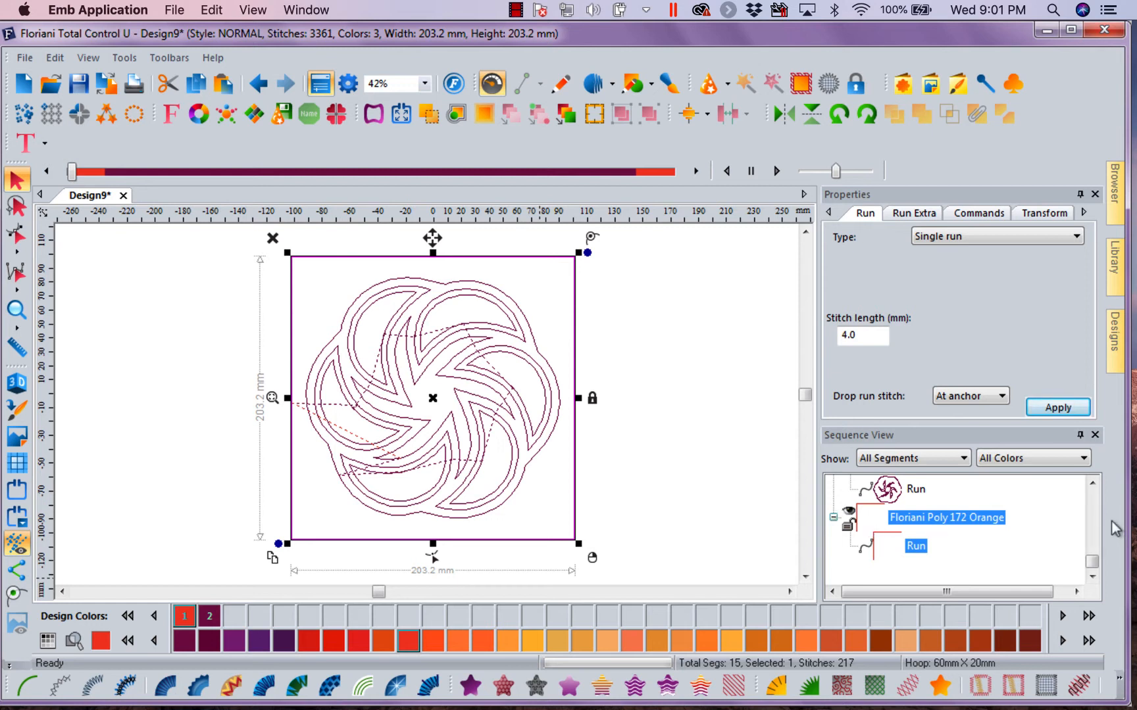
Move the pasted orange square to the first position in the sequence and clear the selection.
mouse_move(1093, 563)
left_mouse_down()
mouse_move(1094, 486)
mouse_move(1094, 563)
left_mouse_up()
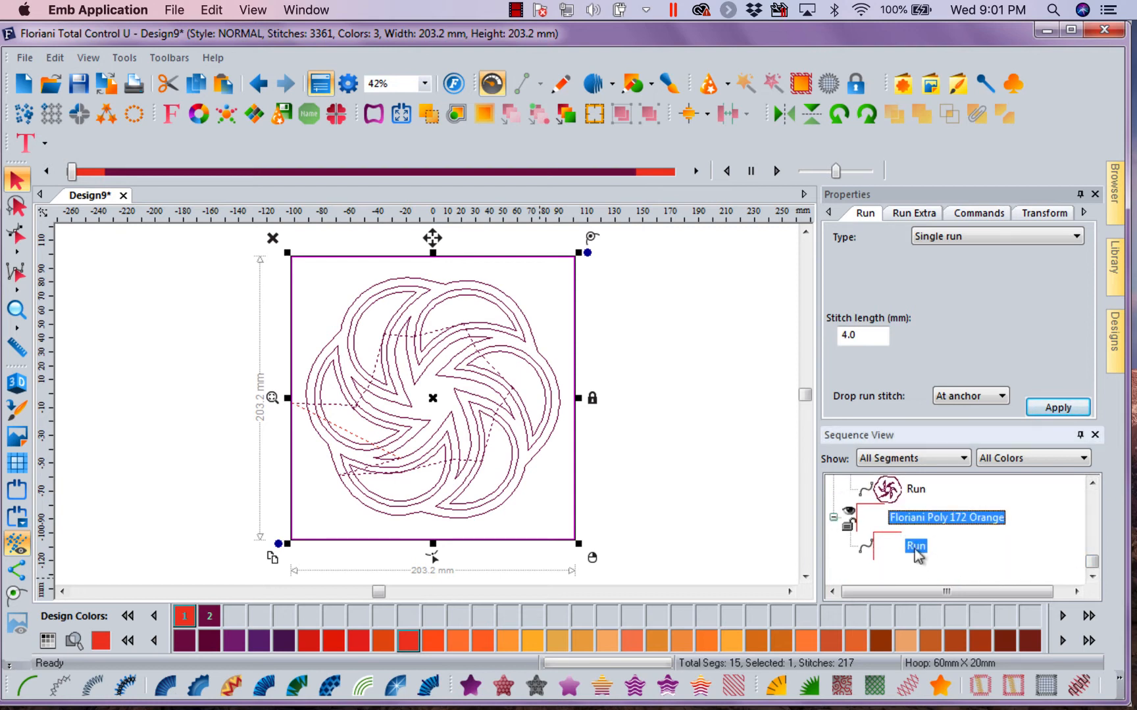
right_click(937, 523)
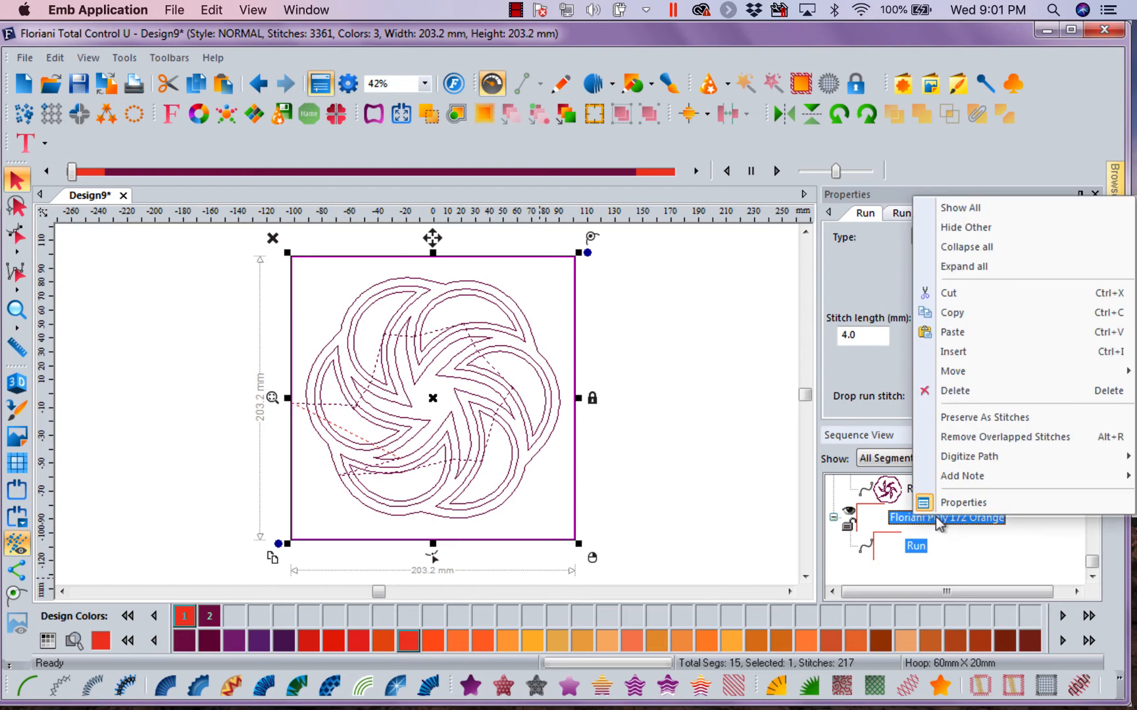
mouse_move(982, 380)
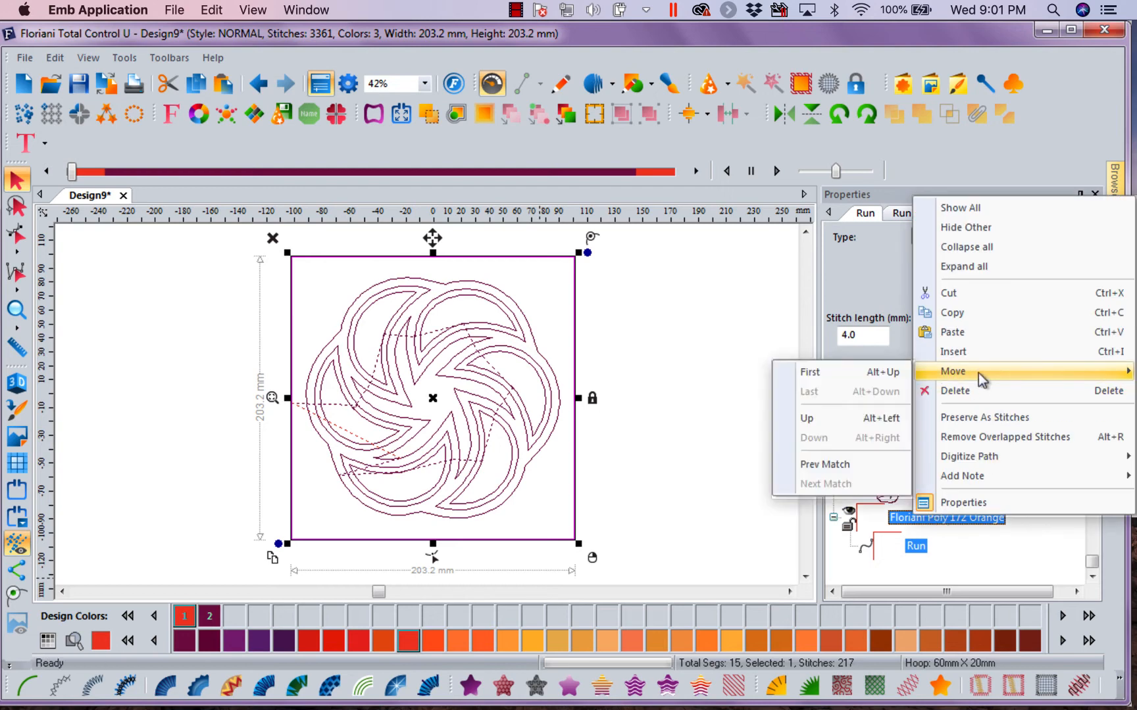
left_click(875, 372)
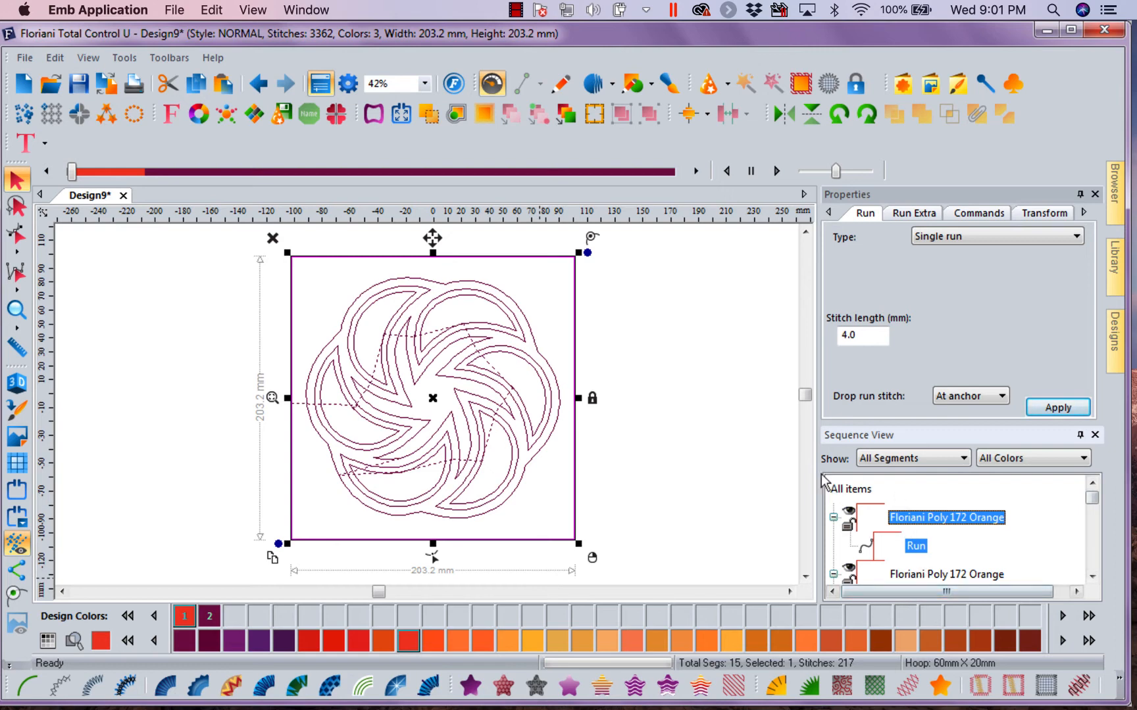
left_click(735, 410)
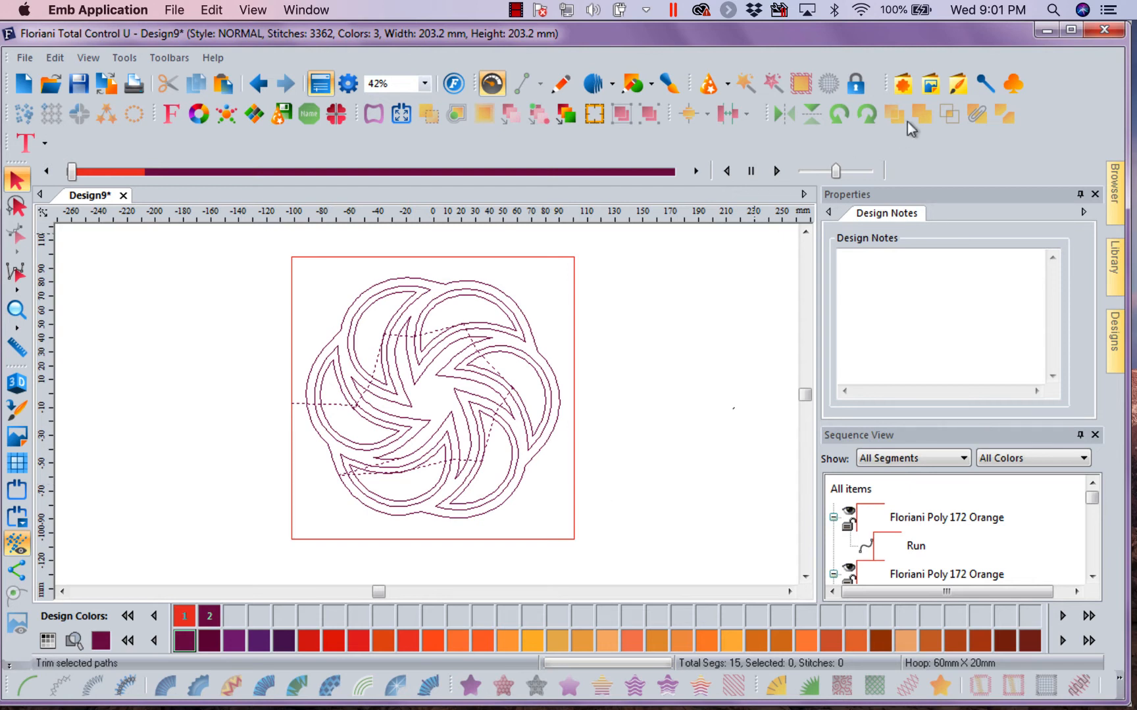
Insert the corner shape from the Custom Shapes library and rotate it 90 degrees counterclockwise.
left_click(903, 85)
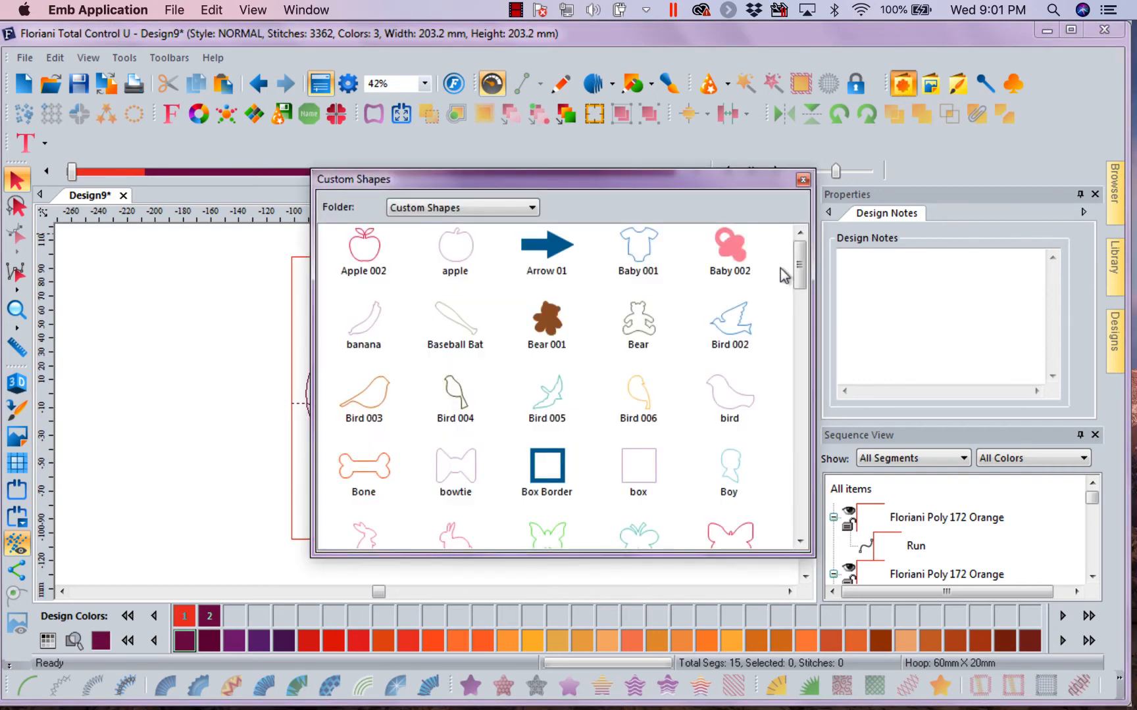
left_click_drag(800, 273, 799, 310)
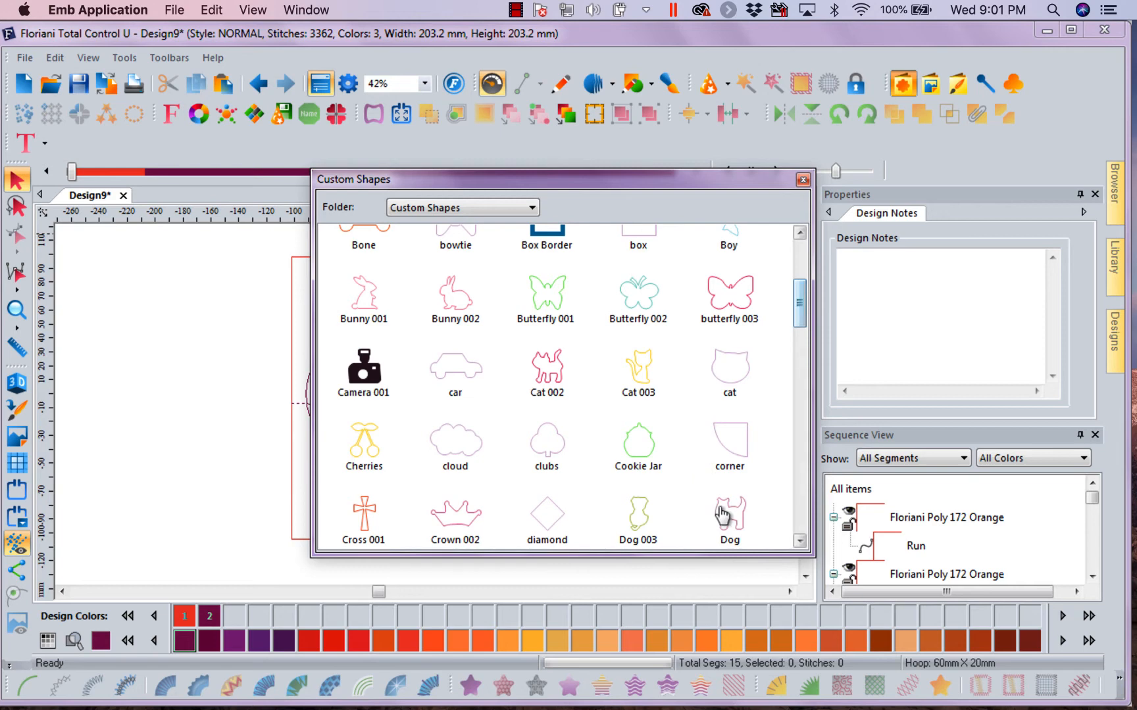
double_click(743, 437)
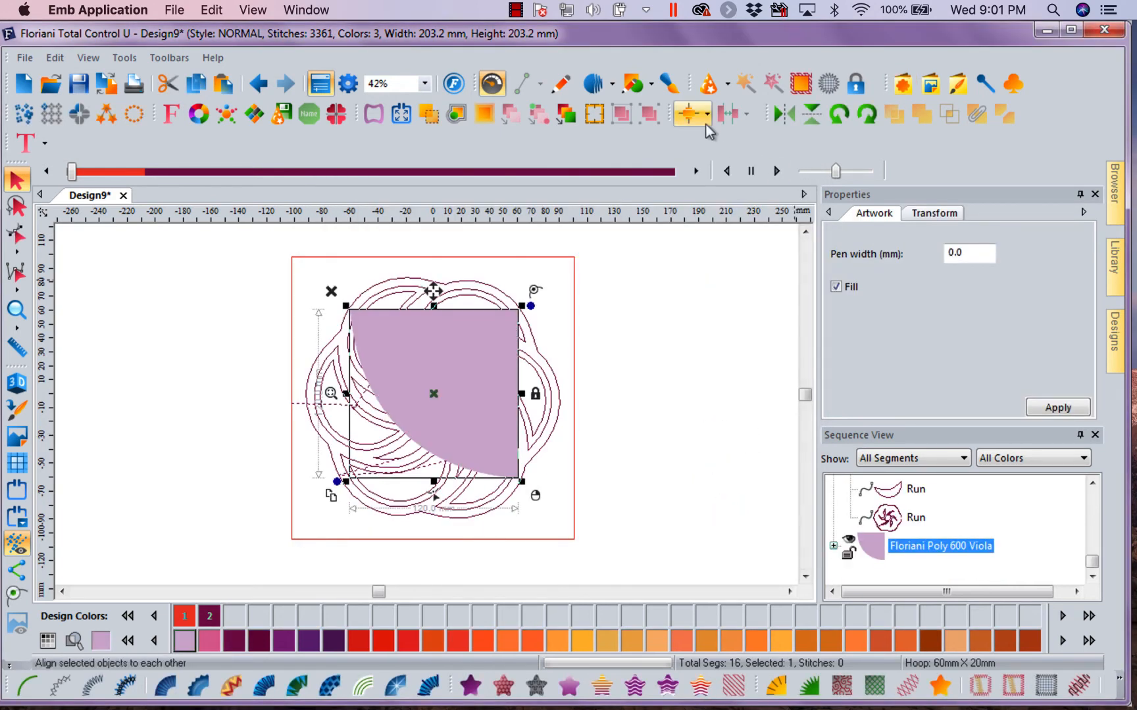
left_click(839, 115)
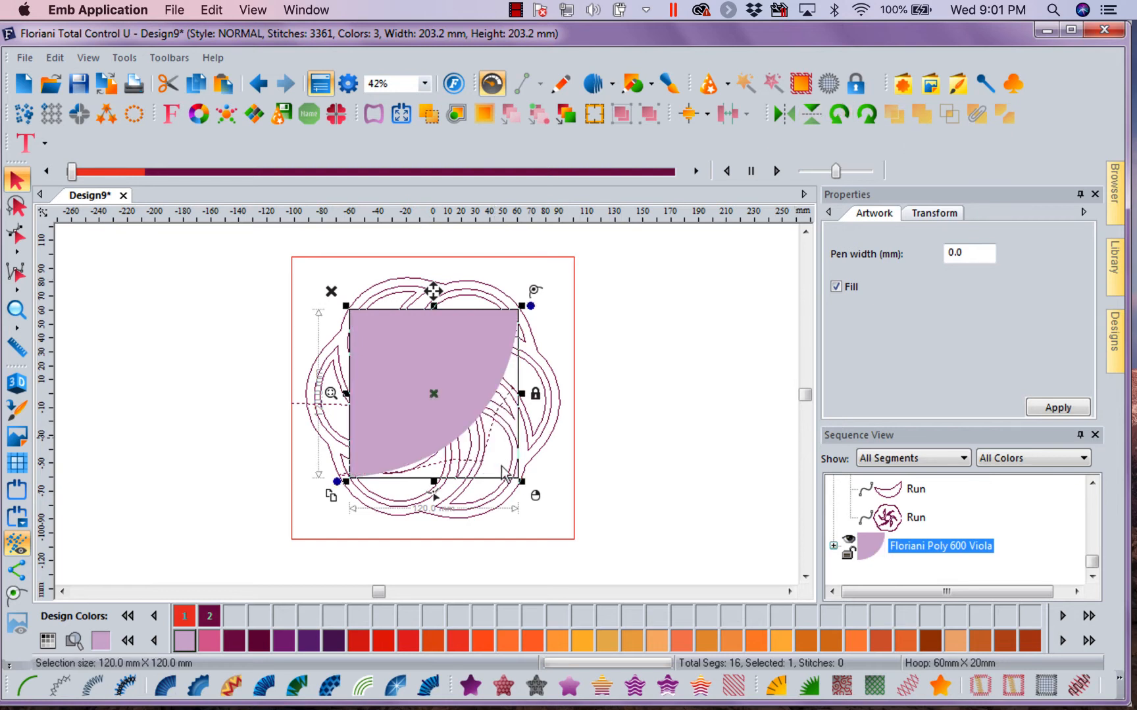
Move the corner shape into the square frame's upper-left corner and scale it down to about 42 mm square.
left_click_drag(436, 395, 689, 377)
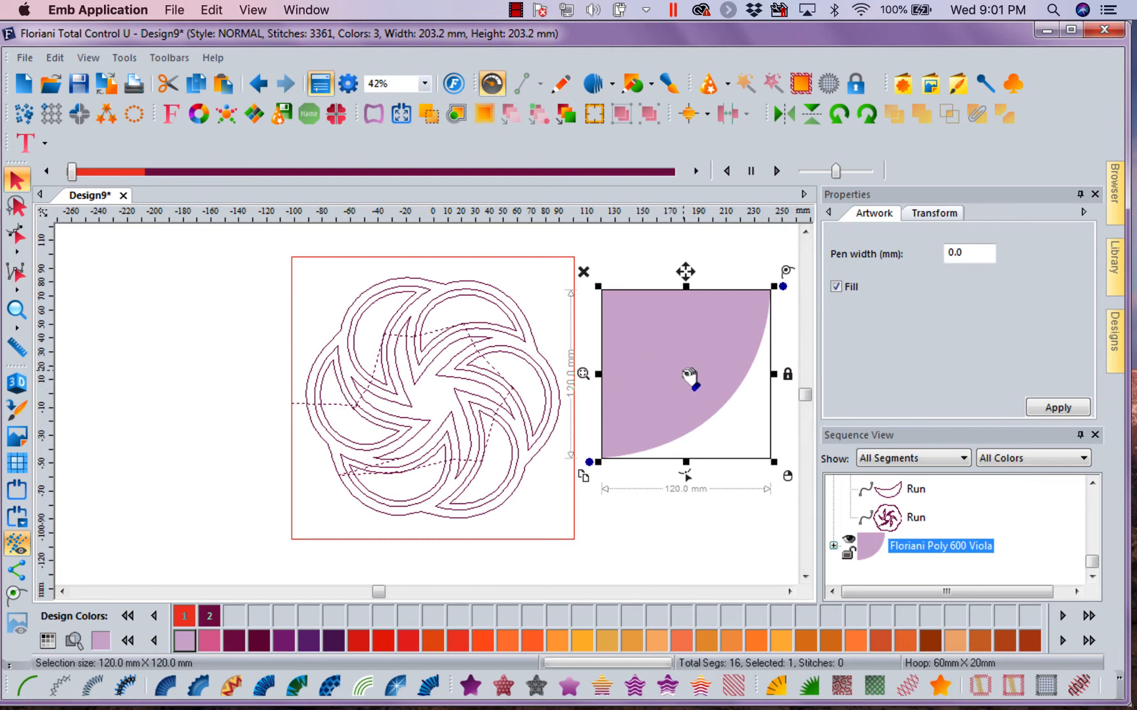
left_click_drag(688, 378, 388, 352)
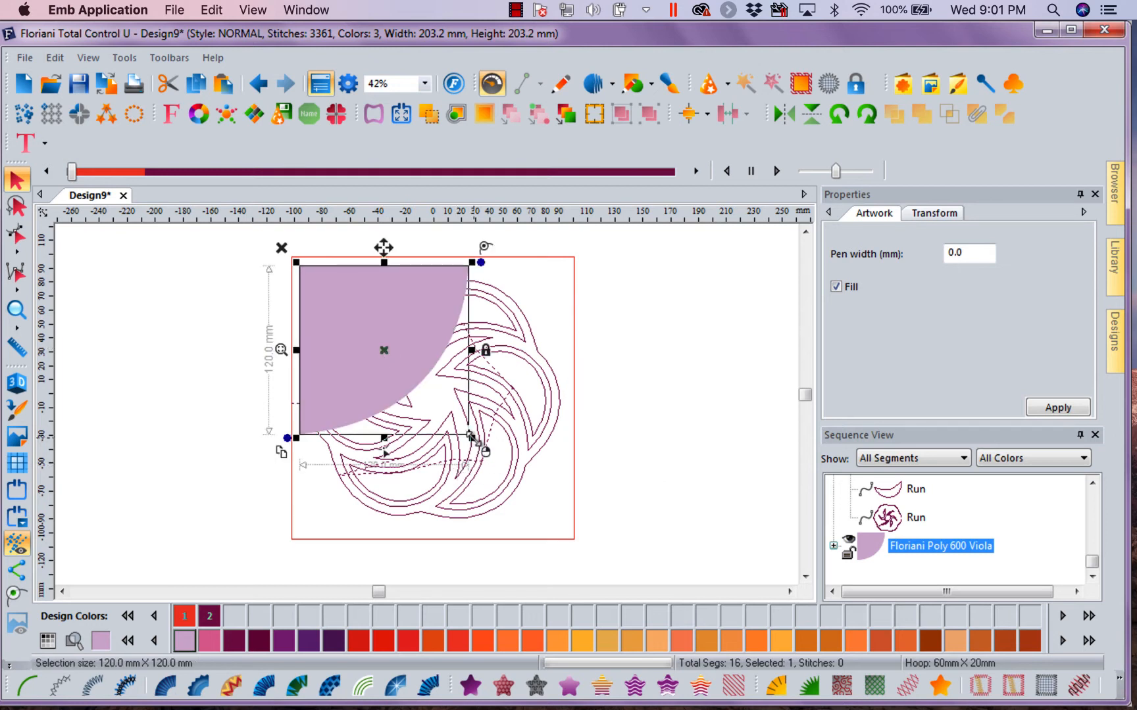
left_click_drag(471, 438, 363, 329)
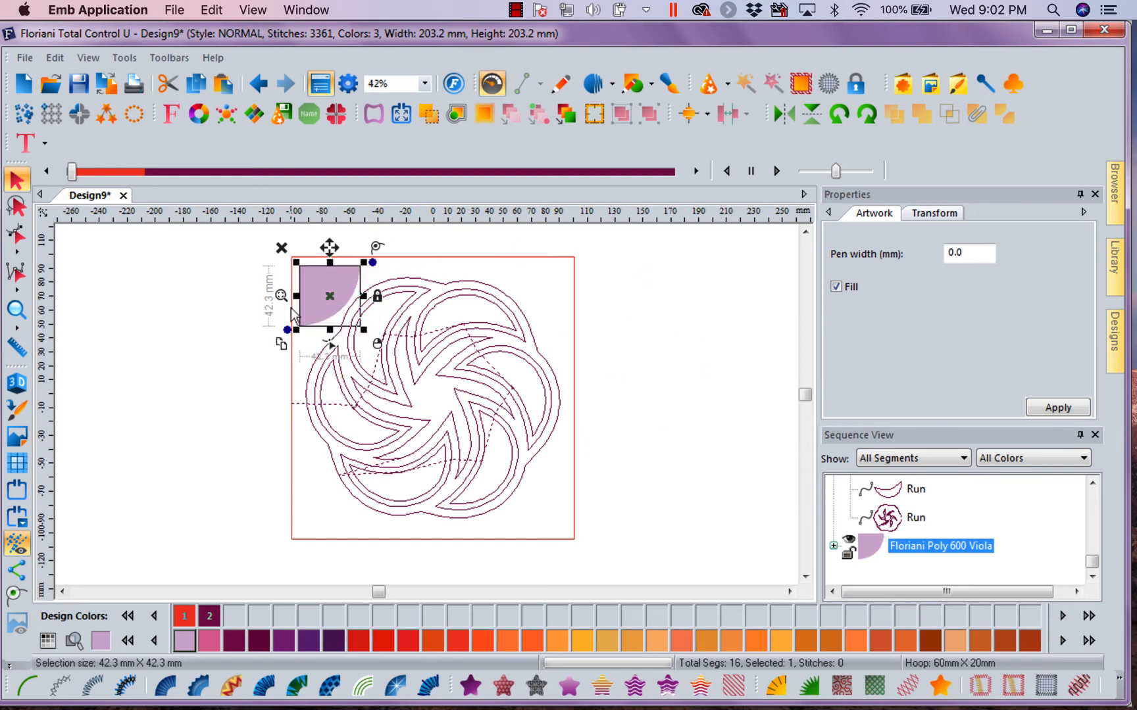
Switch the measurement units to inches and move the corner shape closer into the frame's upper-left corner.
right_click(636, 219)
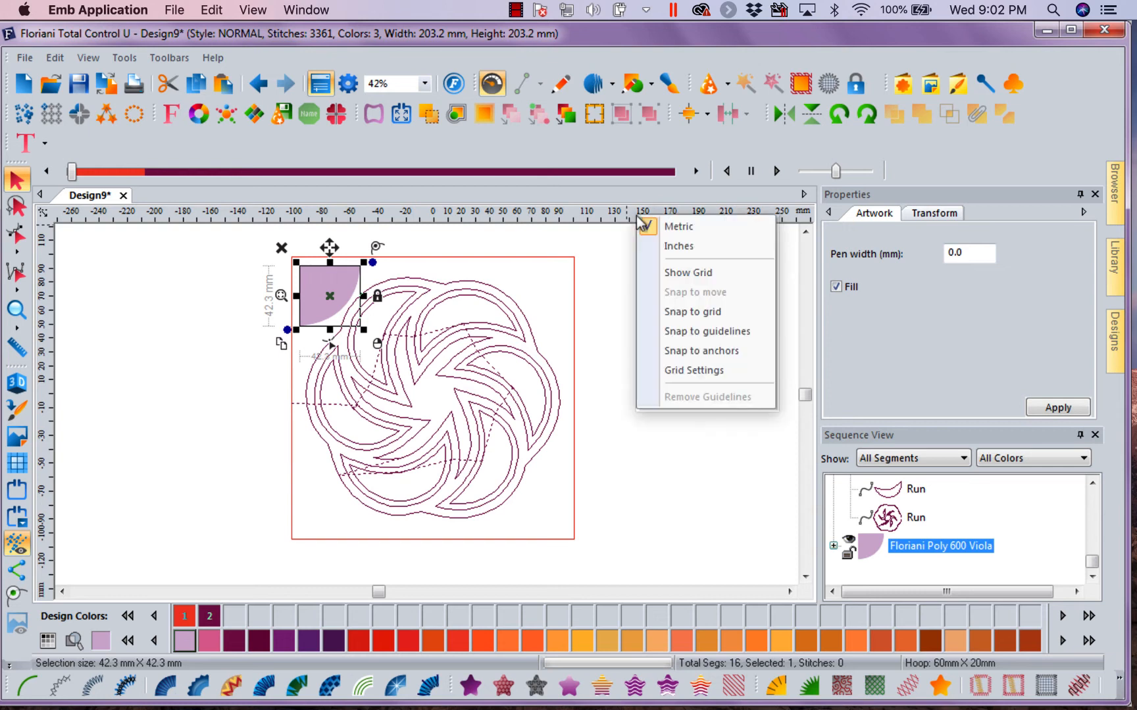
left_click(654, 245)
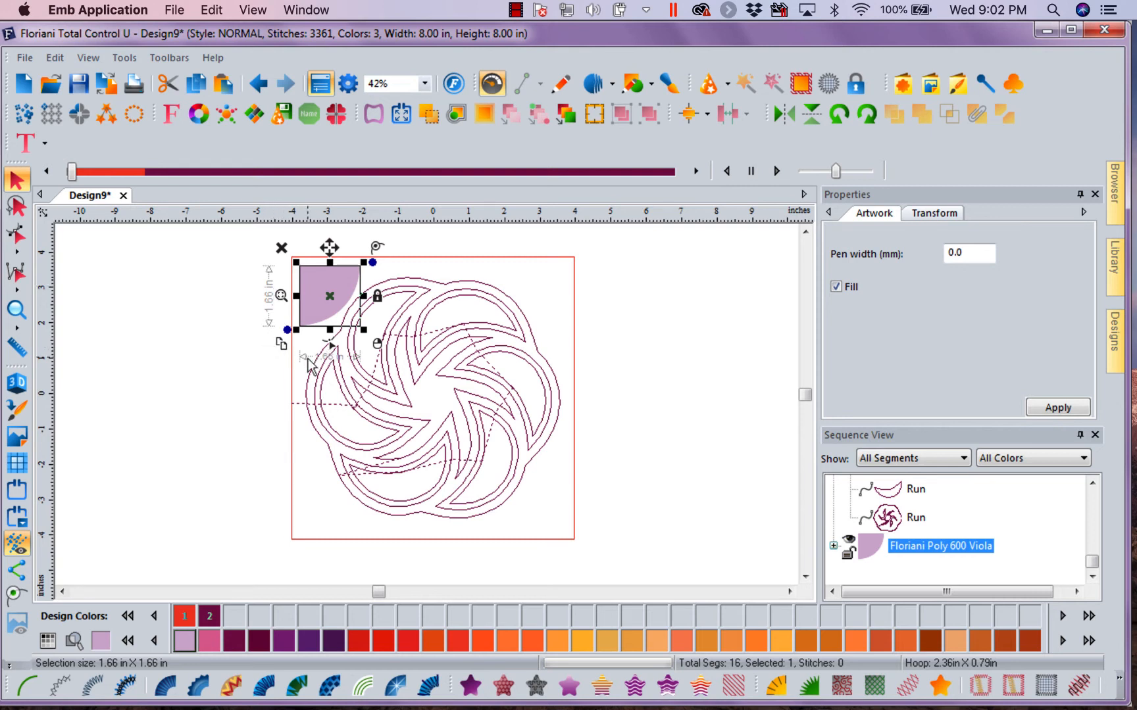
left_click_drag(332, 298, 328, 290)
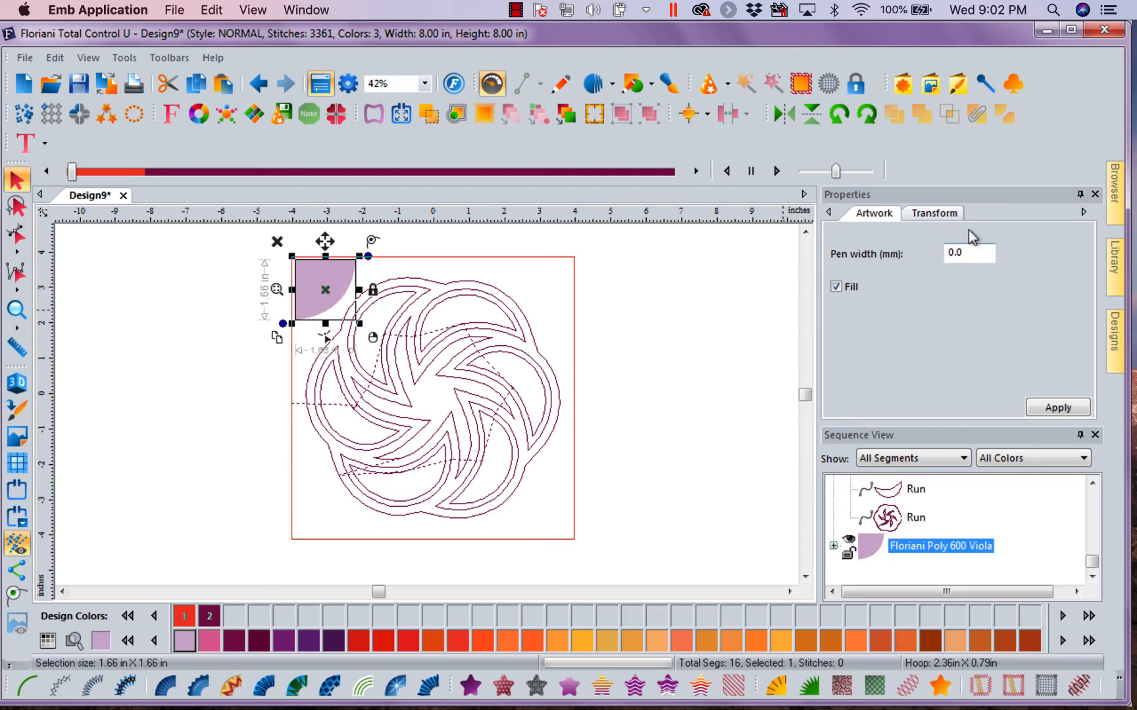
Resize the corner shape to 1.75 in wide with the aspect ratio maintained and nudge it just inside the frame's corner.
left_click(934, 214)
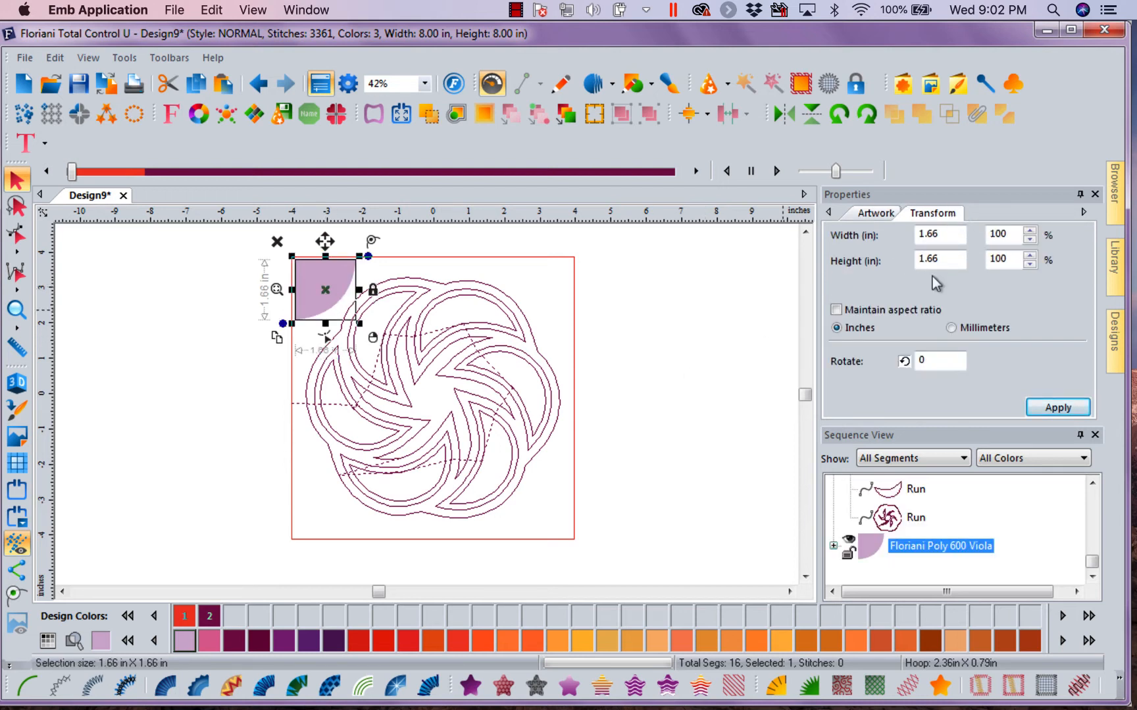
left_click(836, 310)
double_click(938, 234)
type("1")
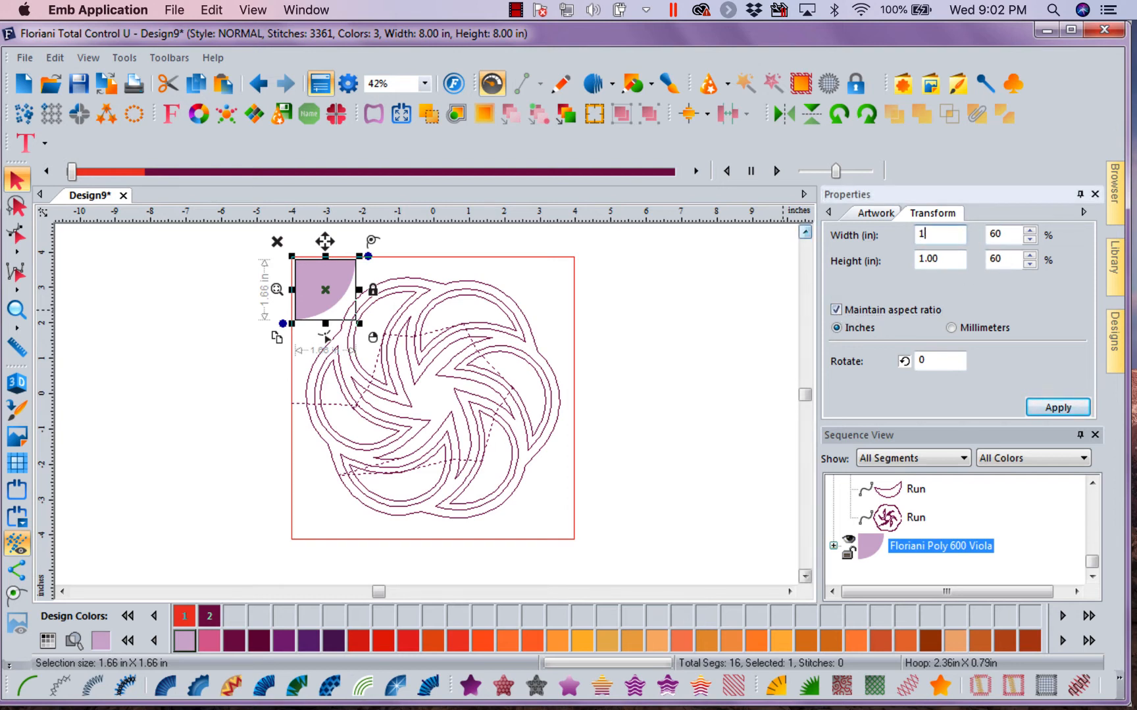
type(".75")
left_click(1064, 407)
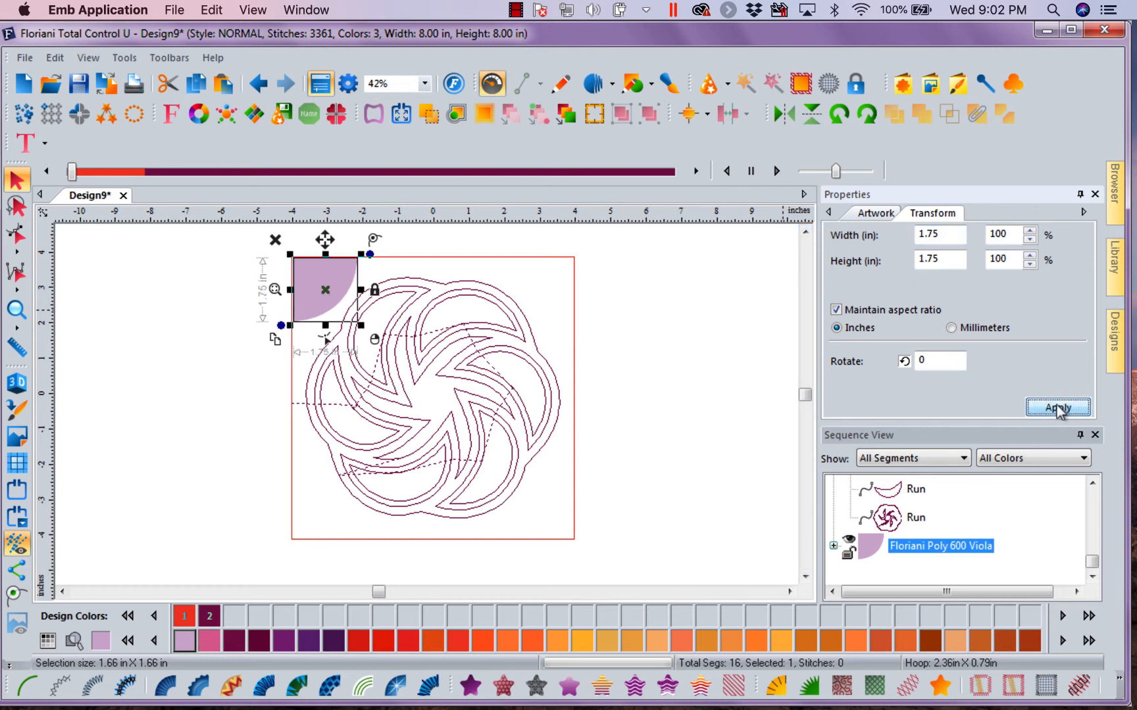
left_click_drag(331, 291, 333, 290)
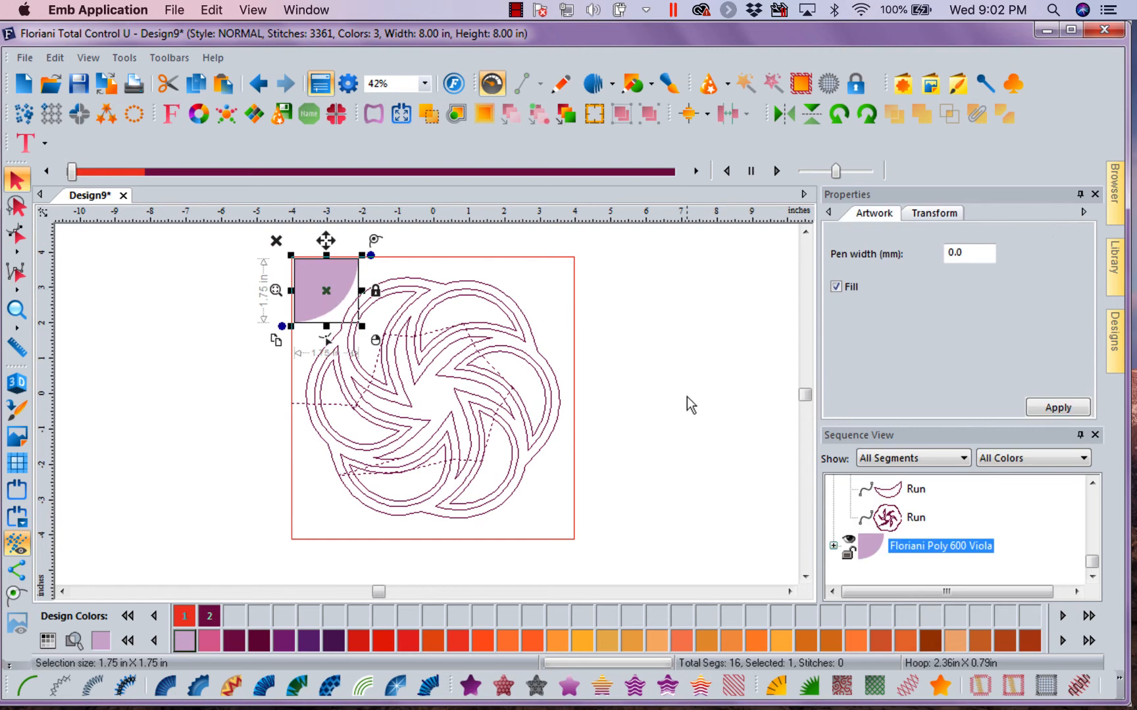
Try an inside contour of the corner shape in metric units with 3 ripples and the original removed, and undo it.
right_click(446, 213)
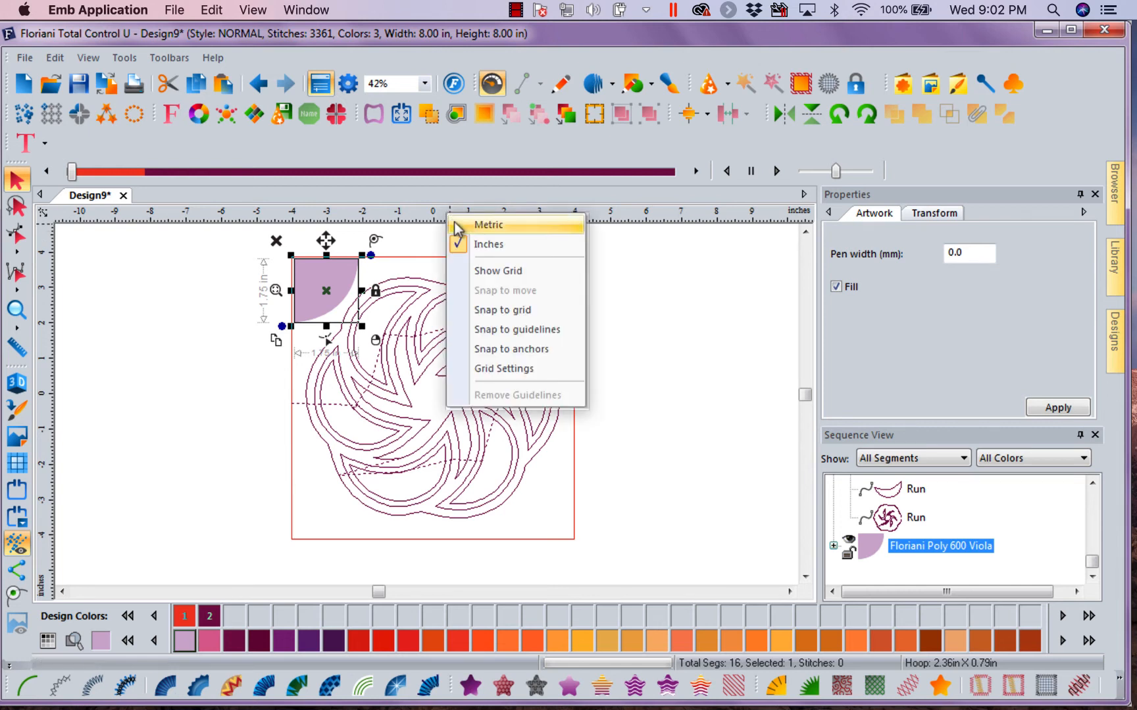
left_click(487, 225)
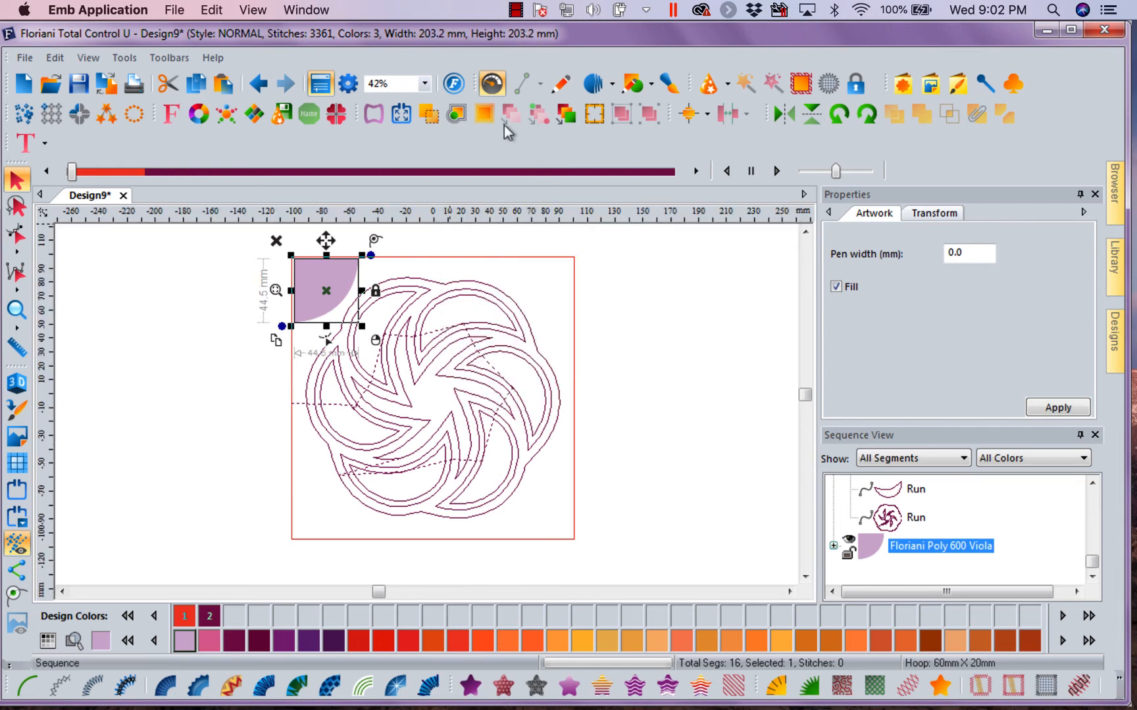
left_click(486, 116)
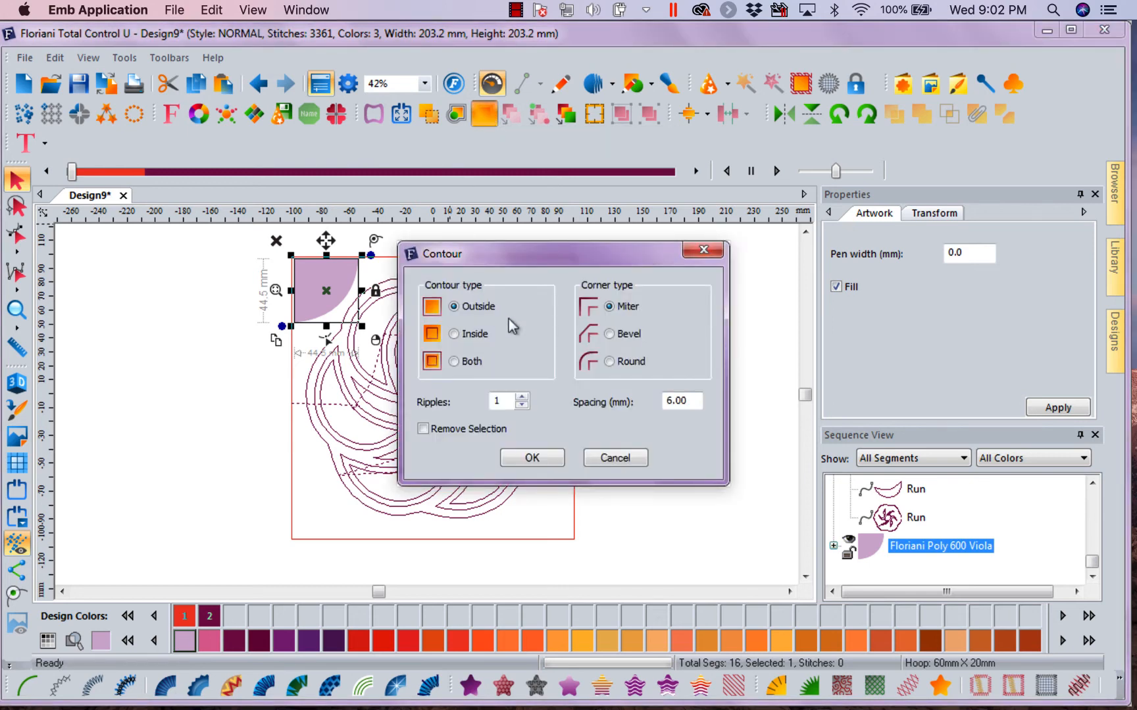
left_click(455, 334)
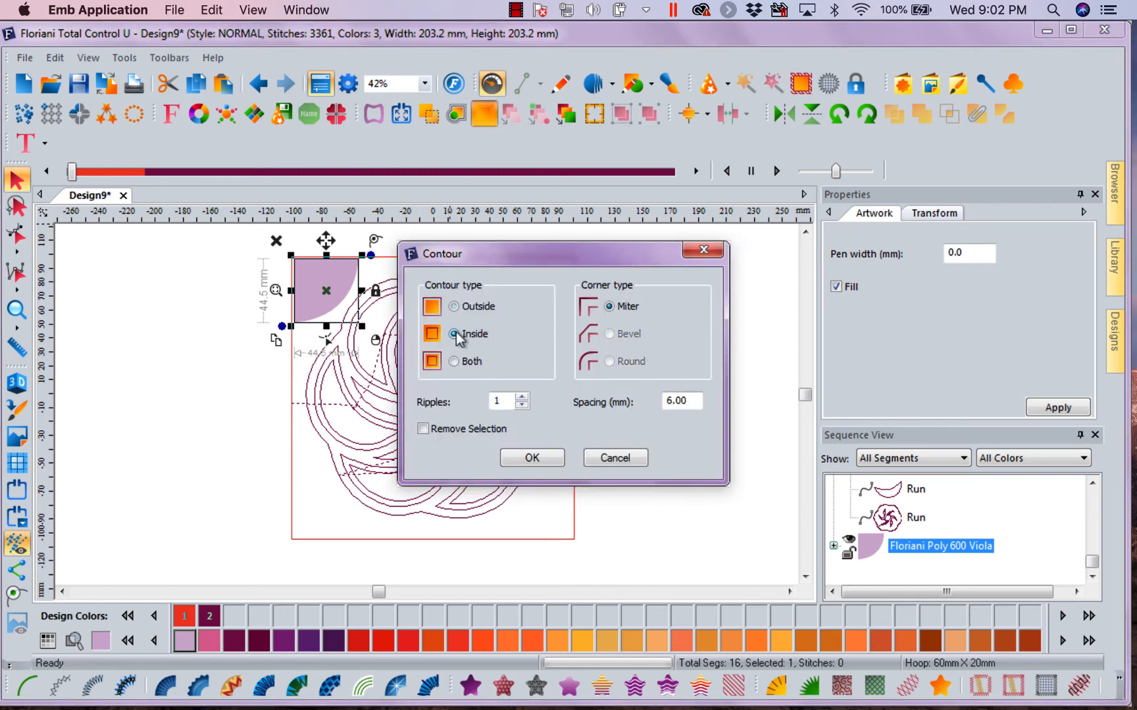
double_click(503, 401)
type("3")
left_click(422, 429)
left_click(550, 460)
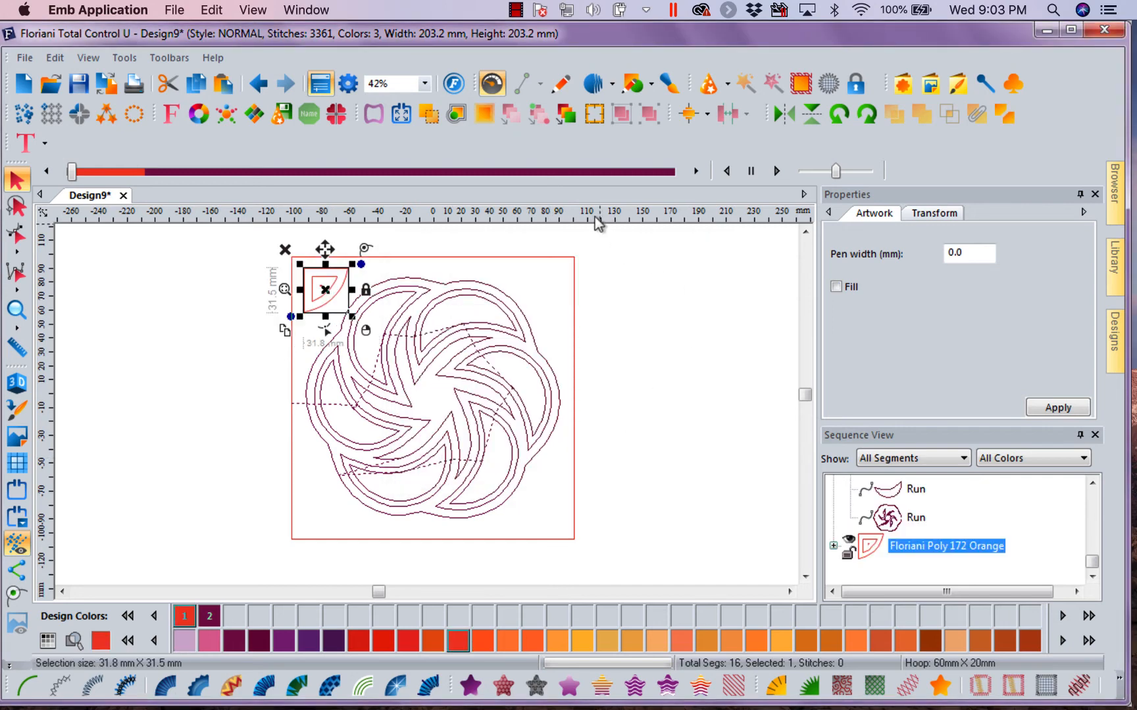
left_click(258, 84)
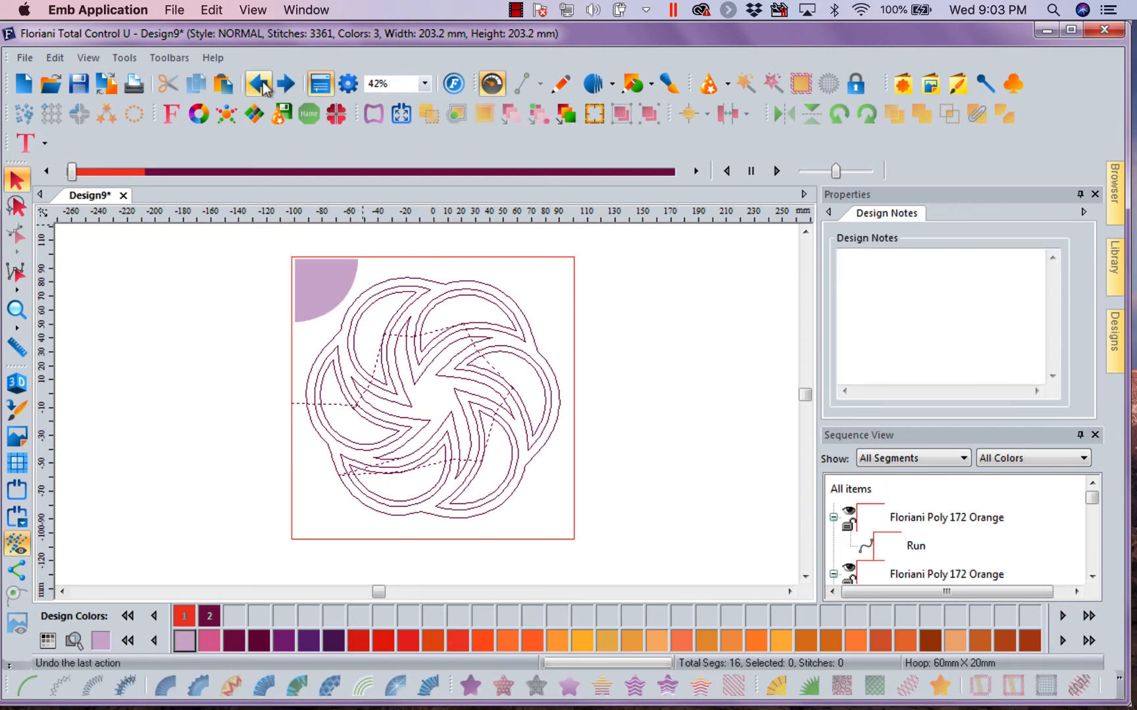
Switch the units to inches and contour the corner shape inside with 3 ripples at tighter spacing, removing the original.
right_click(659, 215)
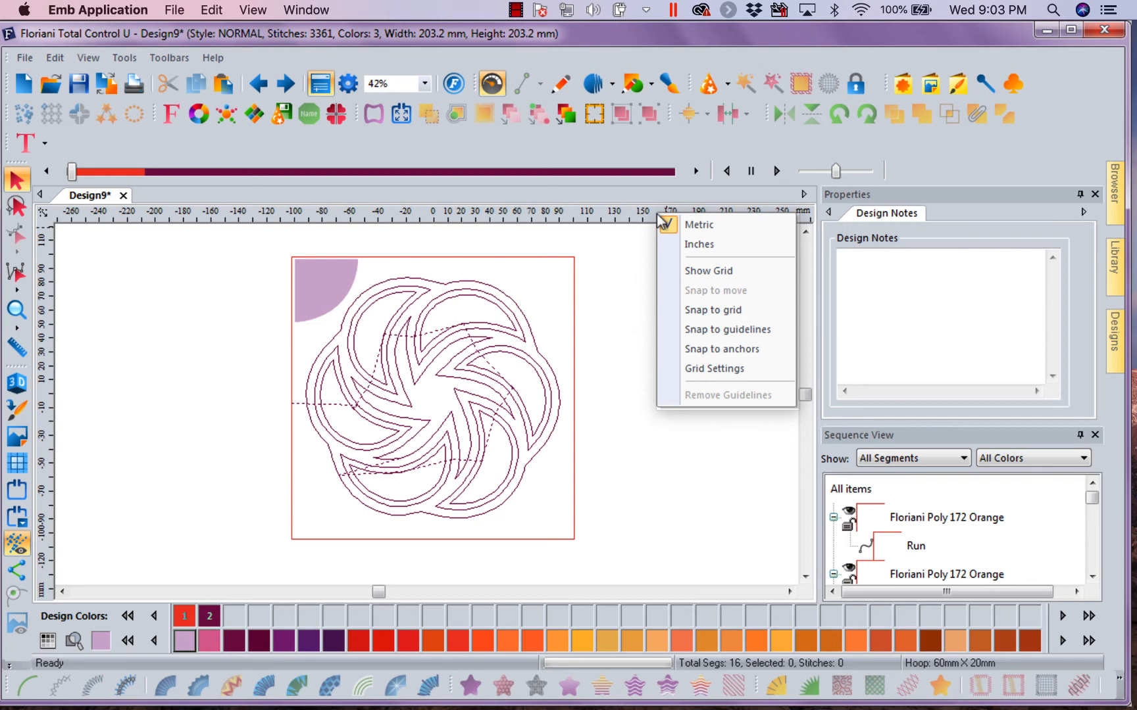
left_click(665, 249)
left_click(350, 276)
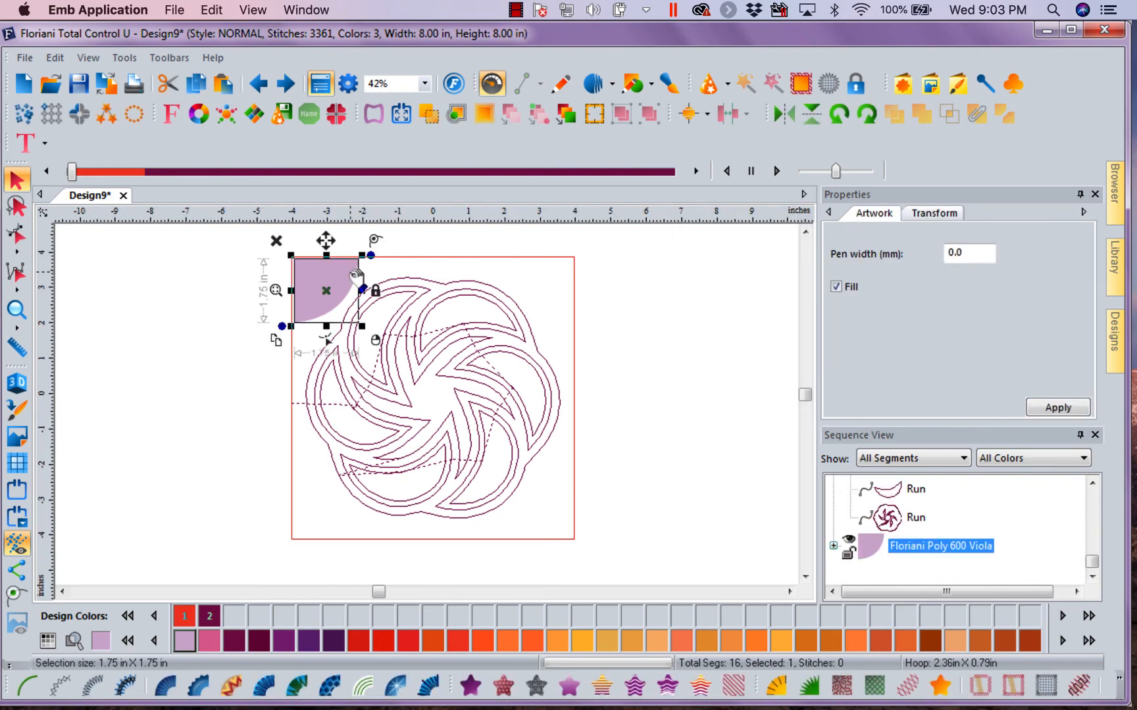
left_click(484, 114)
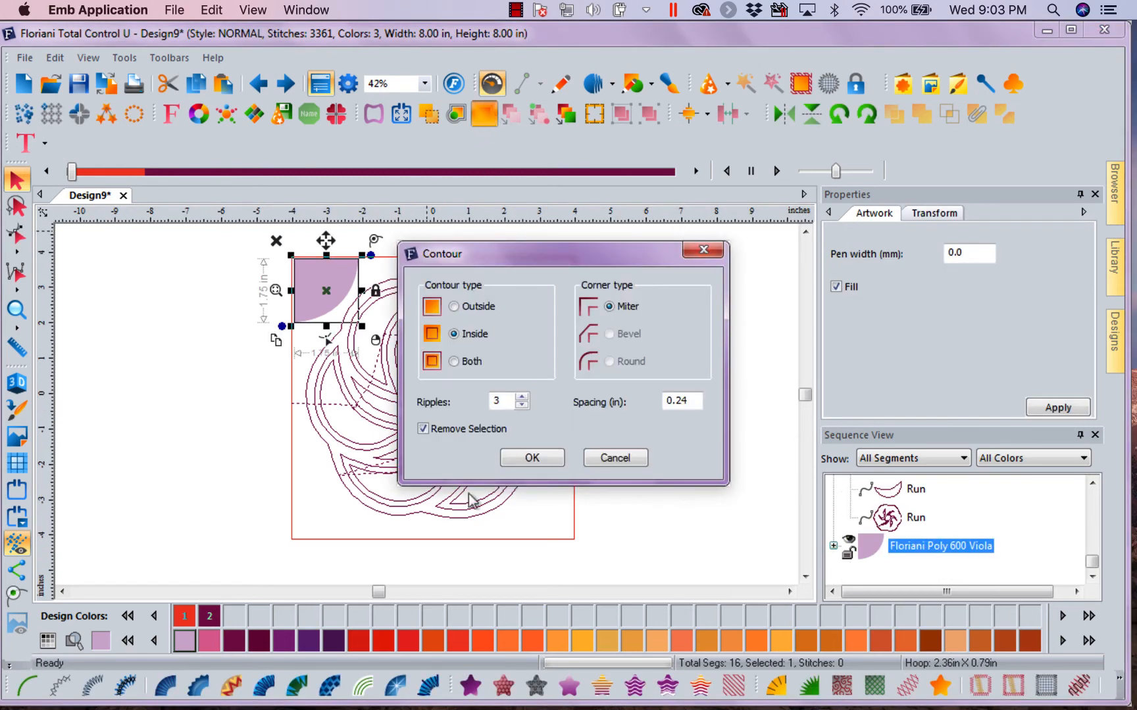
left_click_drag(696, 399, 679, 400)
left_click(520, 459)
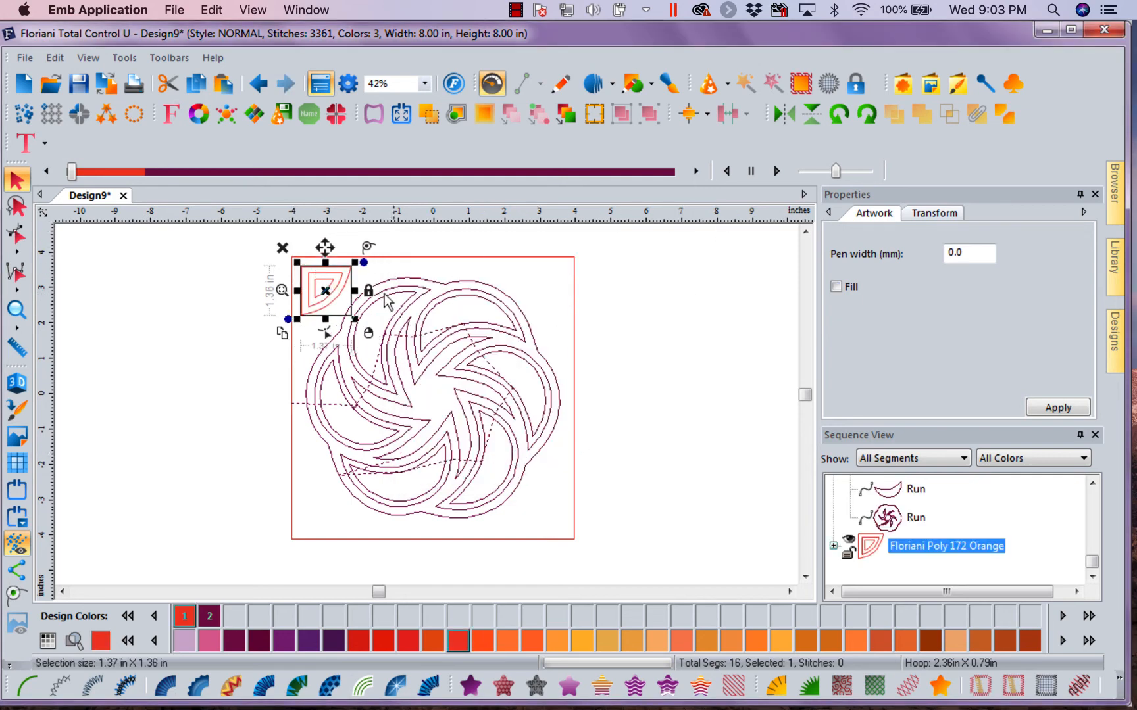
Position the contoured corner motif just inside the frame's upper-left corner, clear of the pinwheel.
left_click_drag(336, 288, 324, 284)
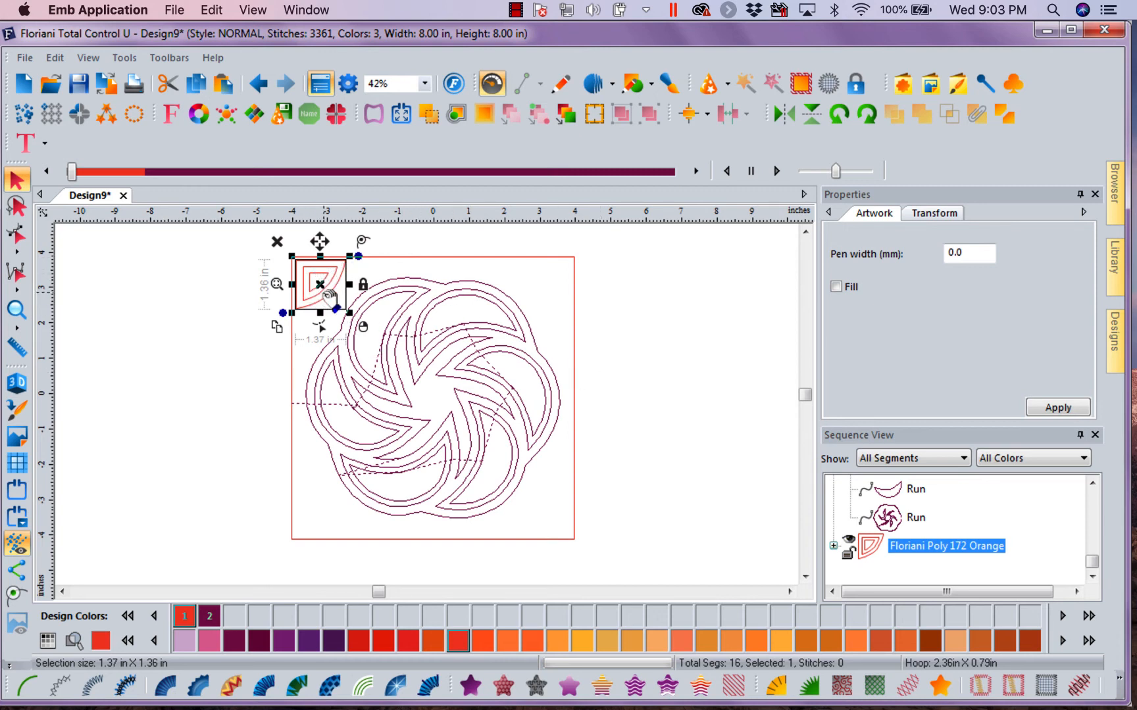
left_click_drag(325, 289, 332, 297)
left_click_drag(327, 268, 330, 295)
Start a Corners Repeat of the contoured motif and set its horizontal distance to 5 in.
left_click(80, 114)
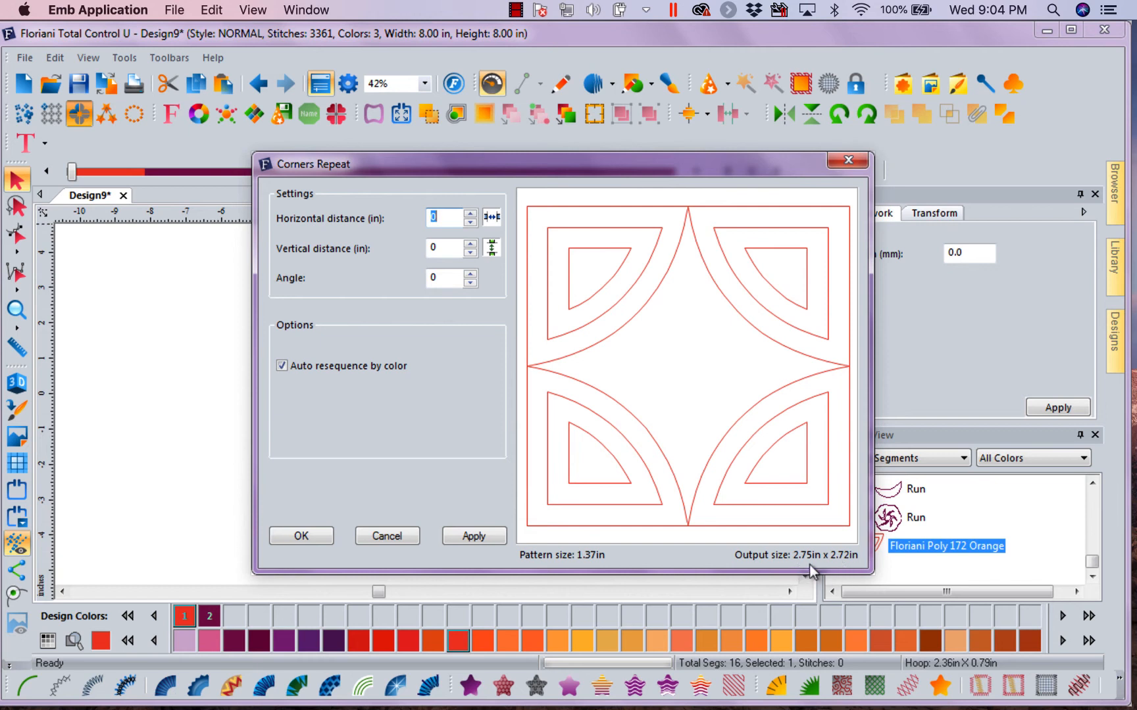
left_click(470, 214)
left_click(470, 215)
left_click(470, 214)
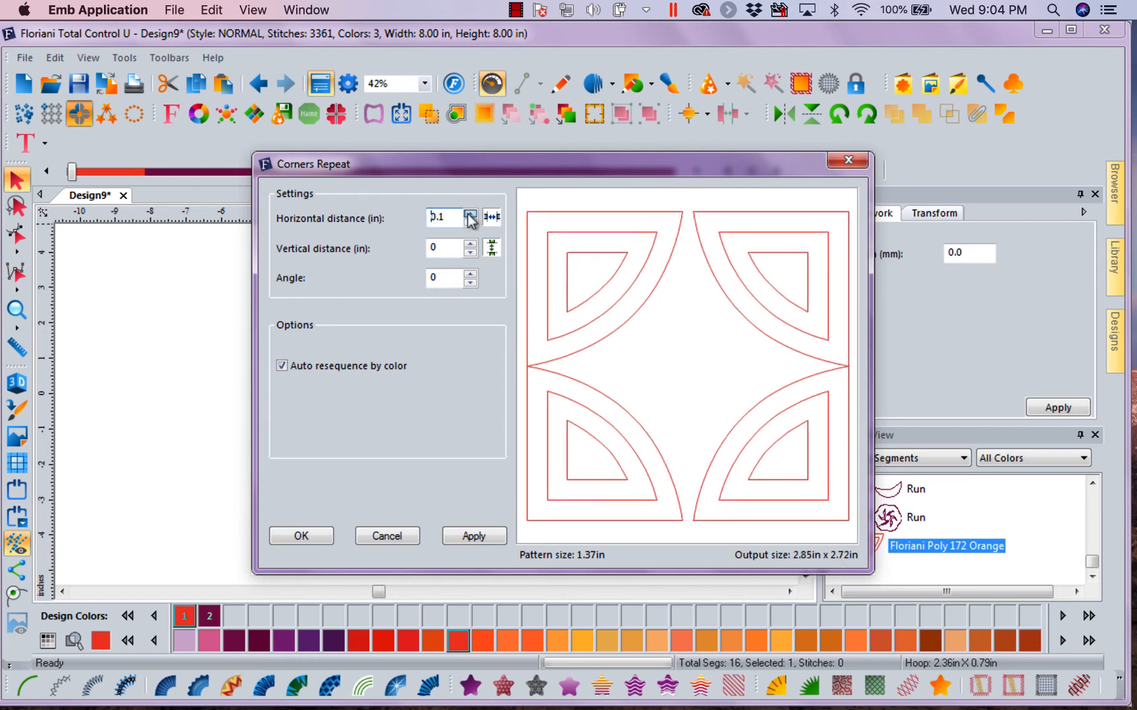
left_click(470, 215)
left_click(470, 215)
left_click(470, 214)
left_click(470, 214)
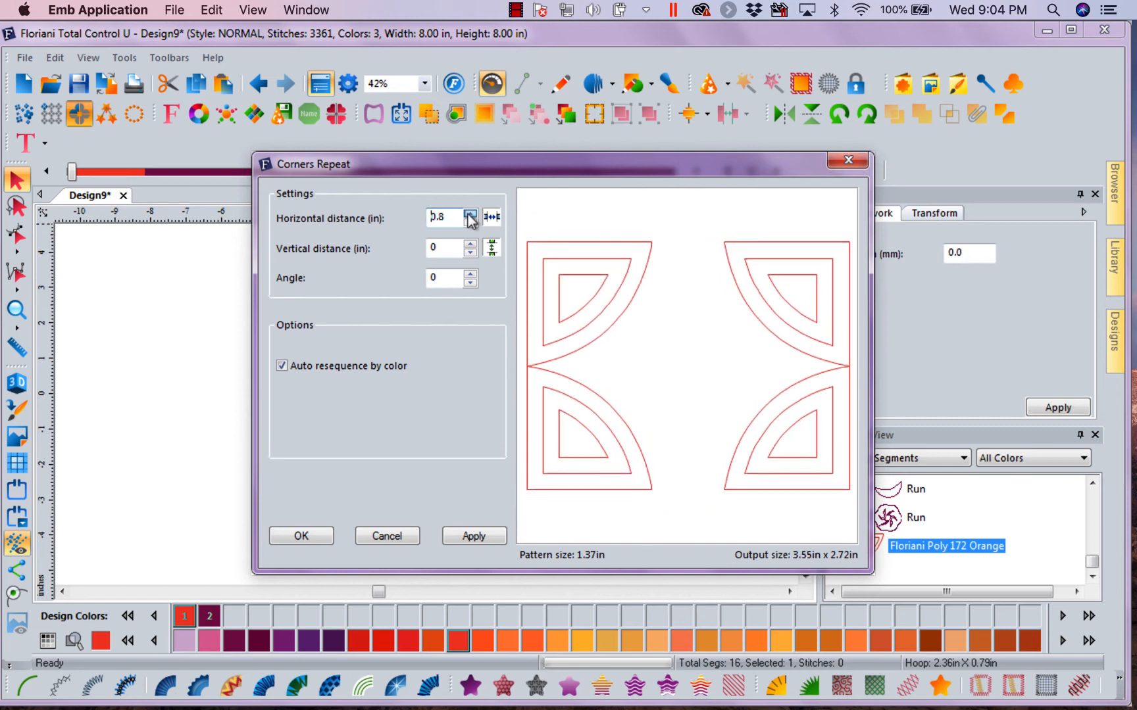
left_click(470, 214)
left_click(470, 215)
left_click(470, 215)
left_click(470, 214)
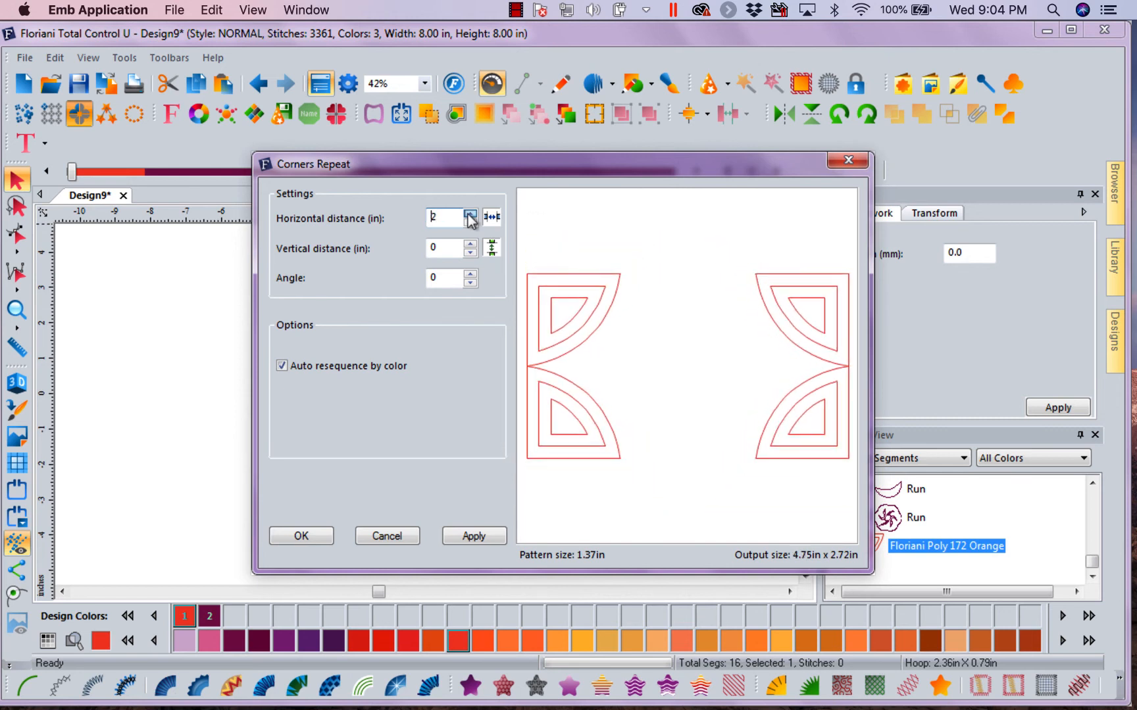
left_click(470, 214)
left_click(469, 214)
left_click(470, 215)
left_click(470, 214)
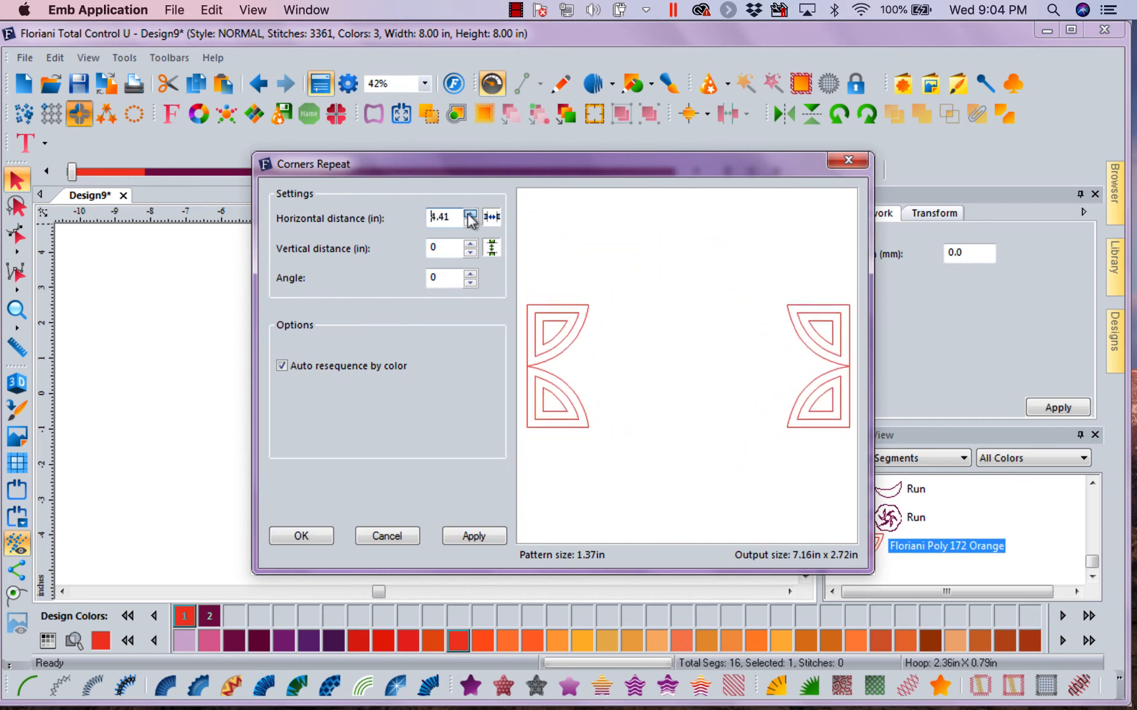
left_click(469, 215)
left_click(470, 214)
left_click(470, 214)
left_click(470, 215)
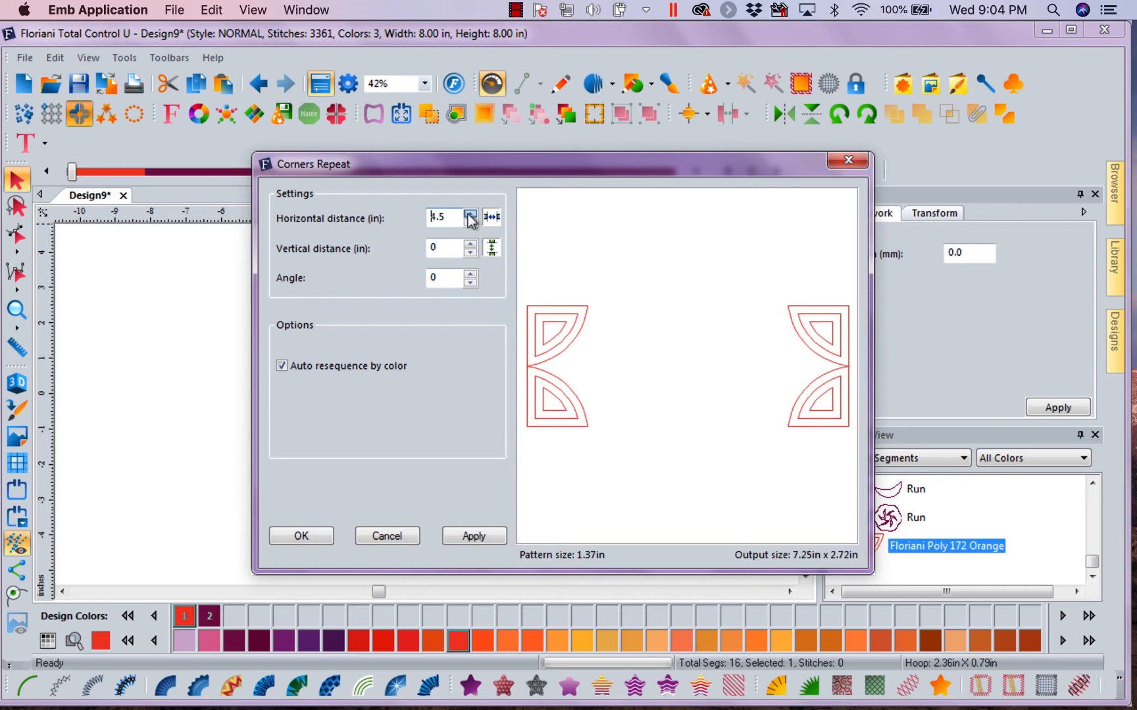
left_click(470, 215)
left_click(470, 214)
left_click(469, 214)
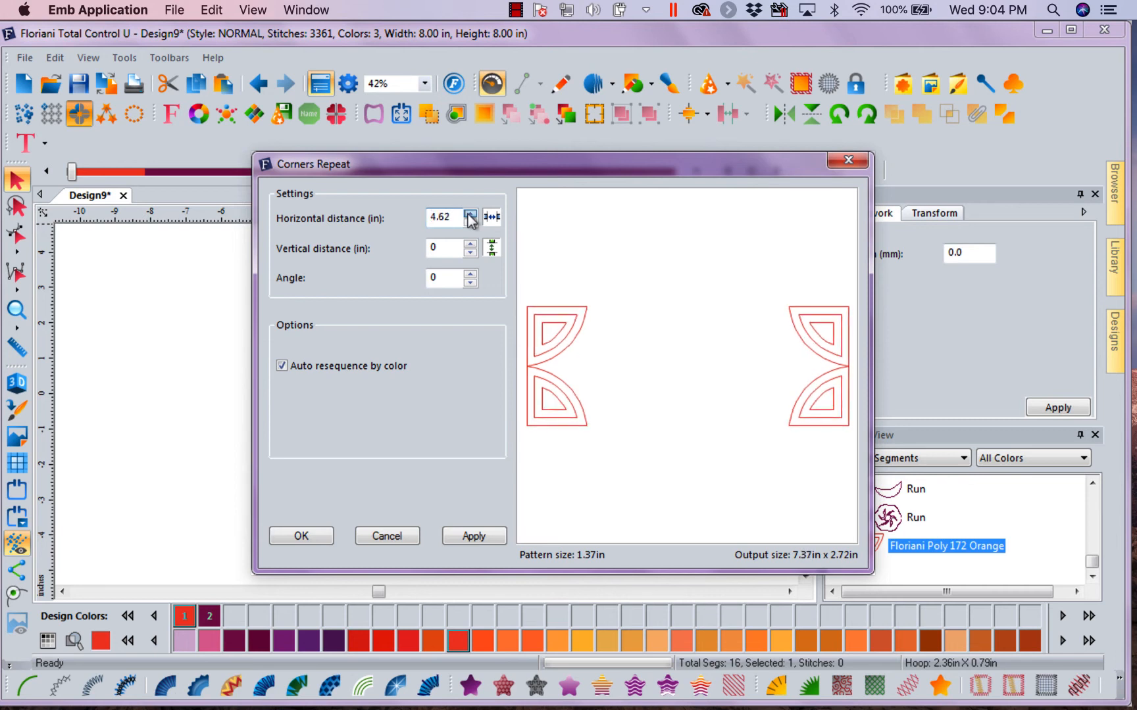
left_click(469, 214)
left_click(470, 214)
left_click(469, 215)
left_click(470, 214)
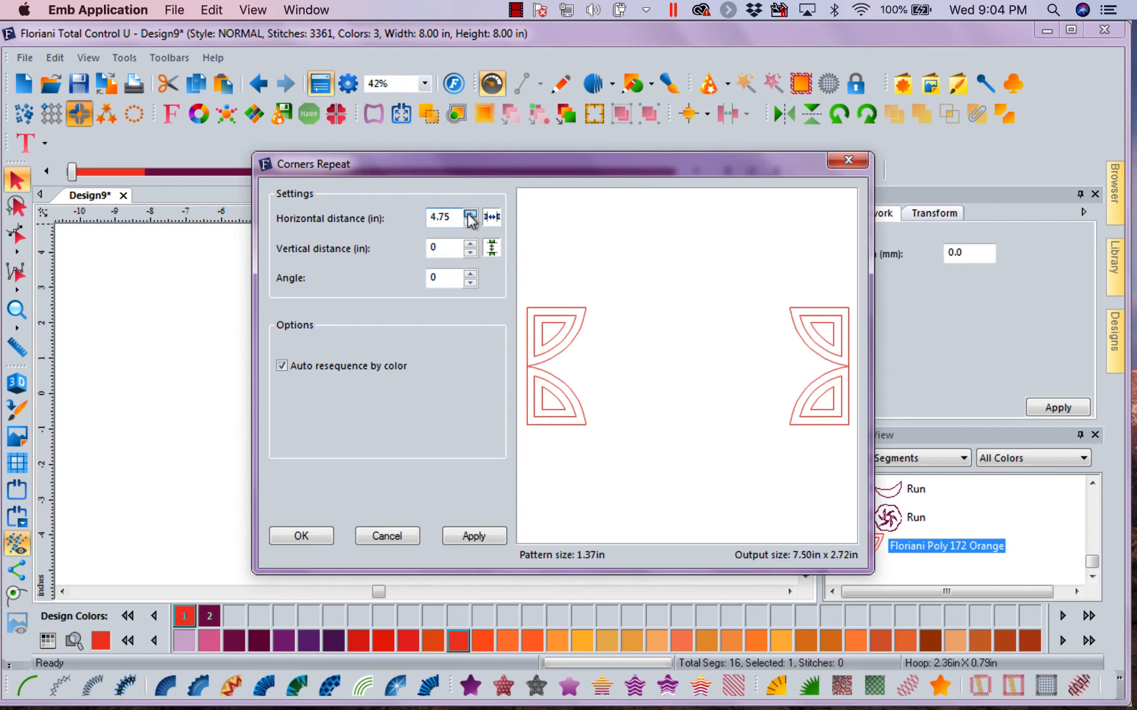
left_click(470, 214)
left_click(469, 214)
left_click(469, 214)
left_click(470, 215)
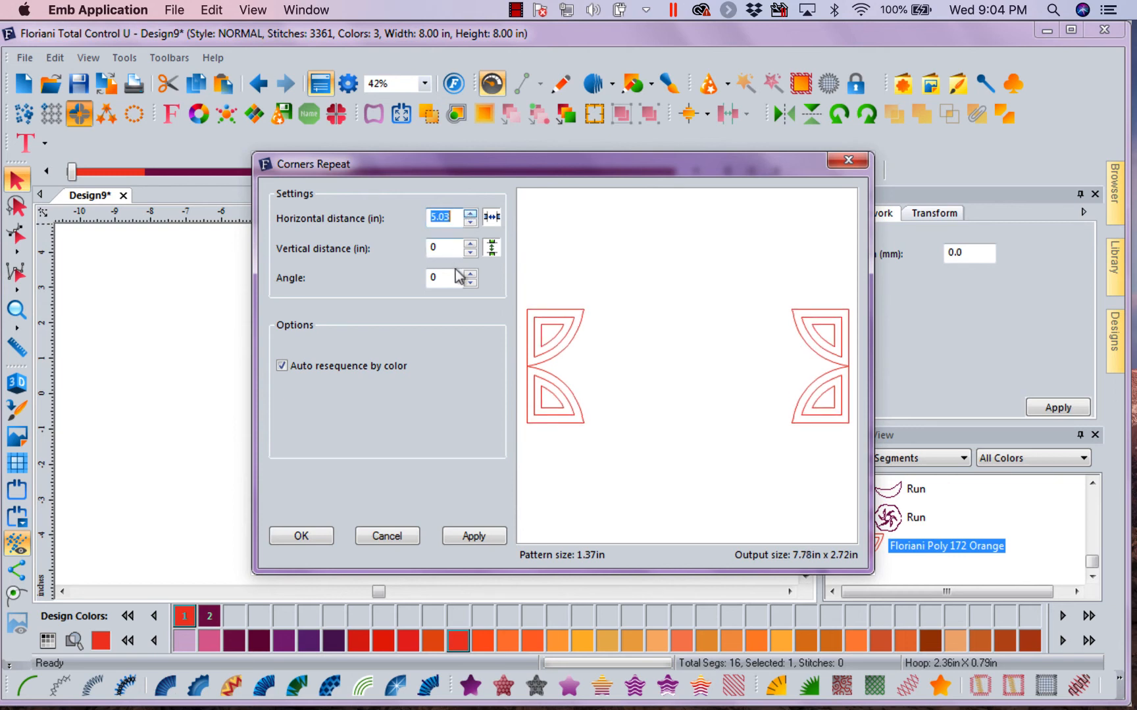
left_click(469, 222)
left_click(470, 223)
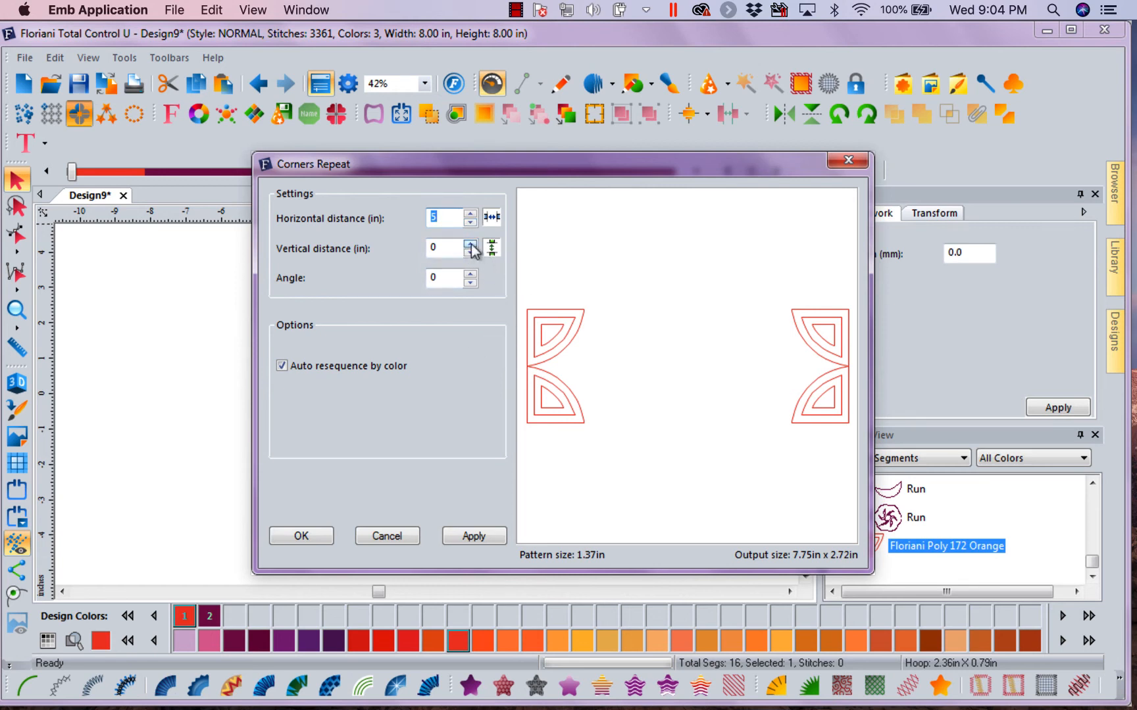
Complete the Corners Repeat with a vertical distance of 5.02 in and nudge the four corner motifs slightly down to sit evenly inside the frame.
left_click(470, 243)
left_click(469, 244)
left_click(469, 243)
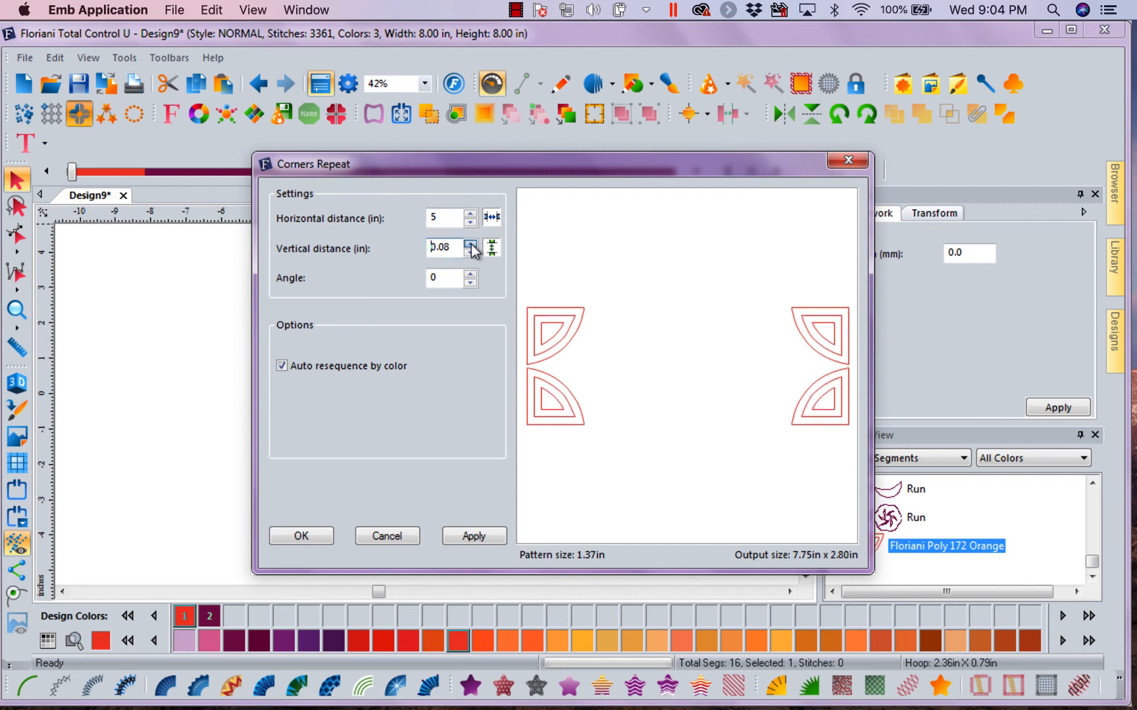
left_click(470, 243)
left_click_drag(470, 245, 471, 249)
left_click(471, 244)
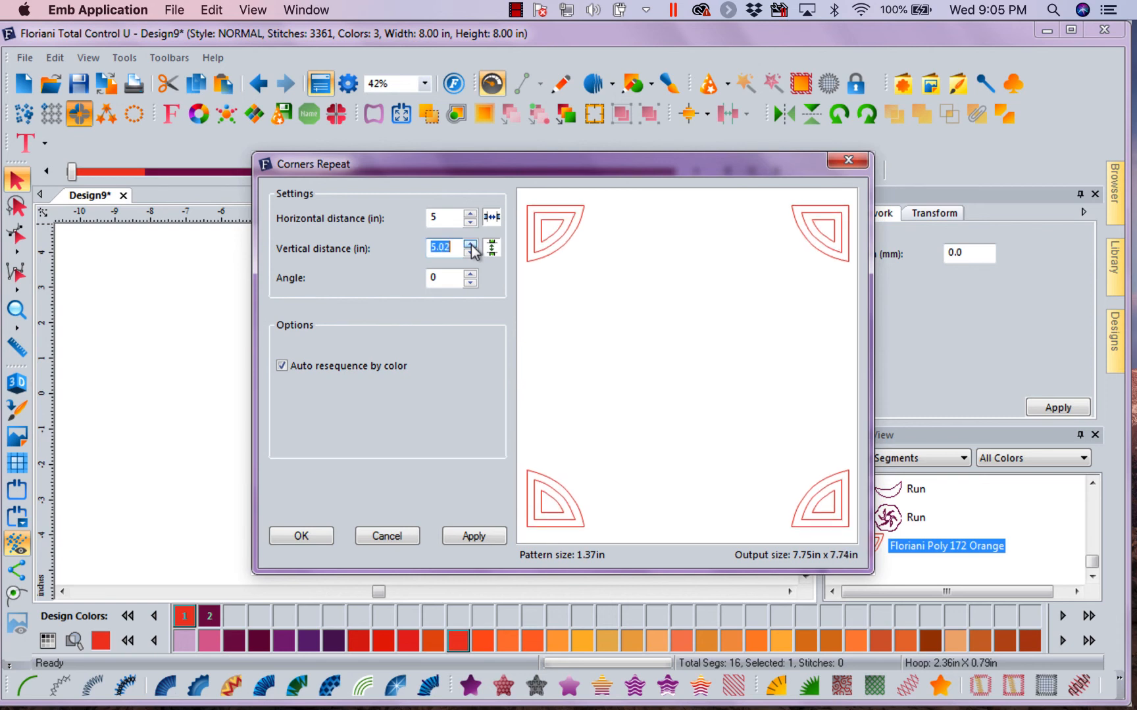
left_click(471, 244)
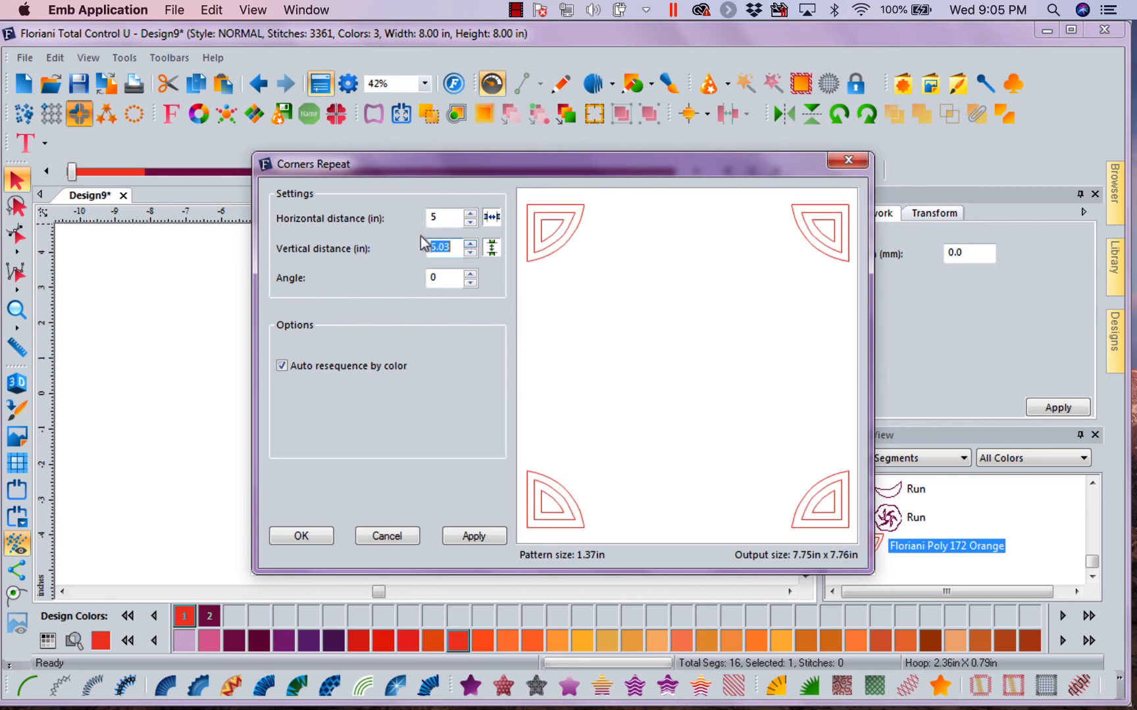
left_click(470, 253)
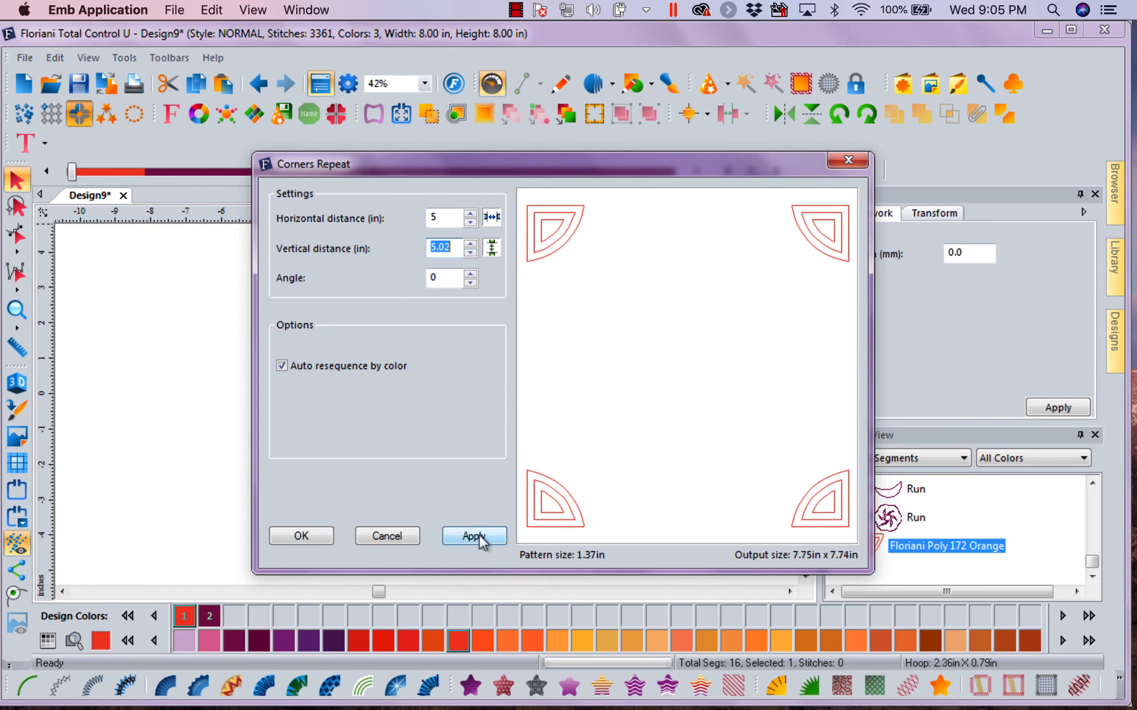
left_click(305, 536)
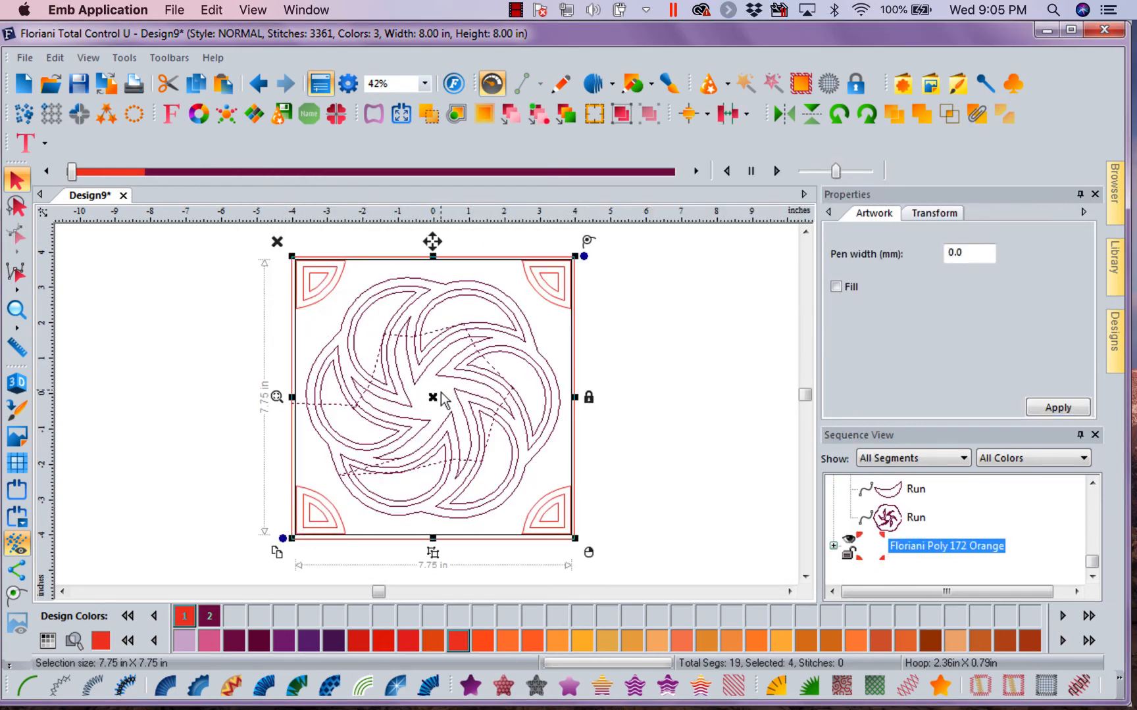
left_click_drag(436, 399, 437, 403)
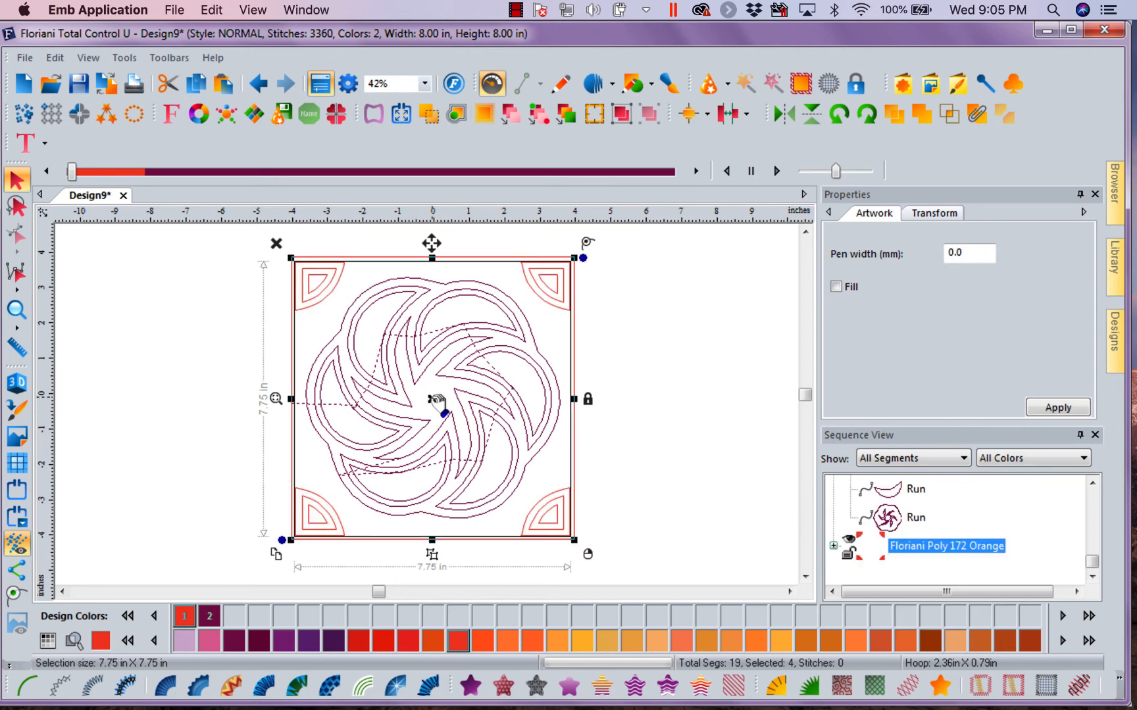
left_click(614, 359)
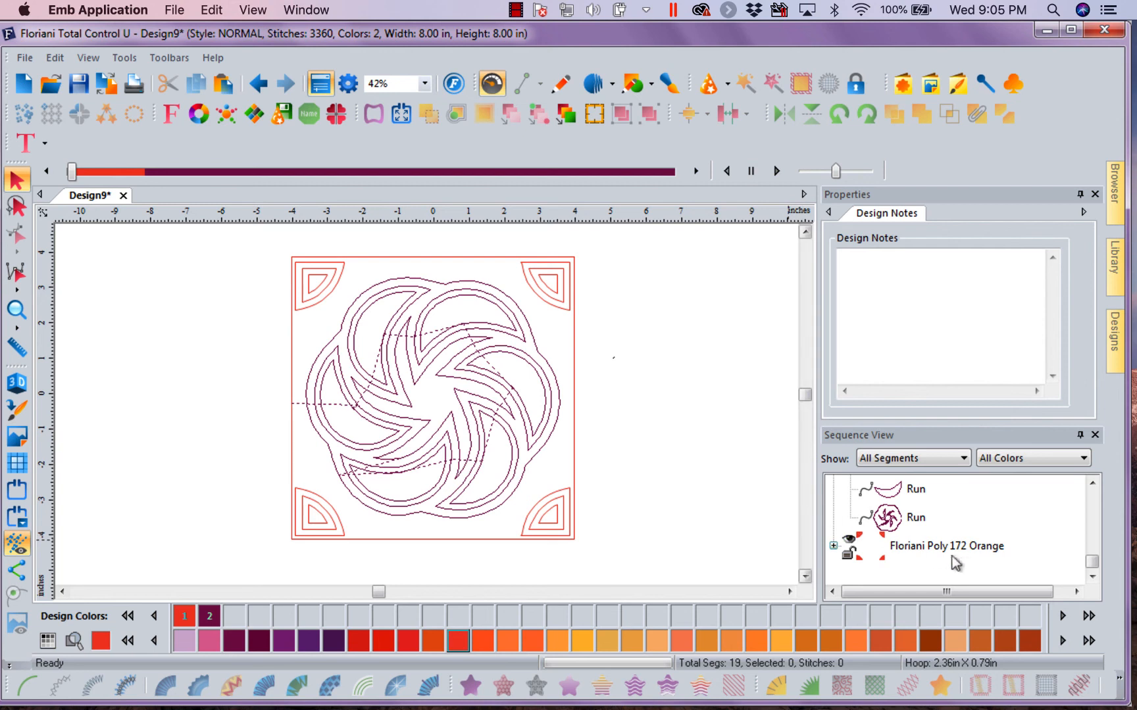
Convert the four corner motifs from artwork to Double run stitches with a stitch length of 3.0 mm.
left_click(833, 546)
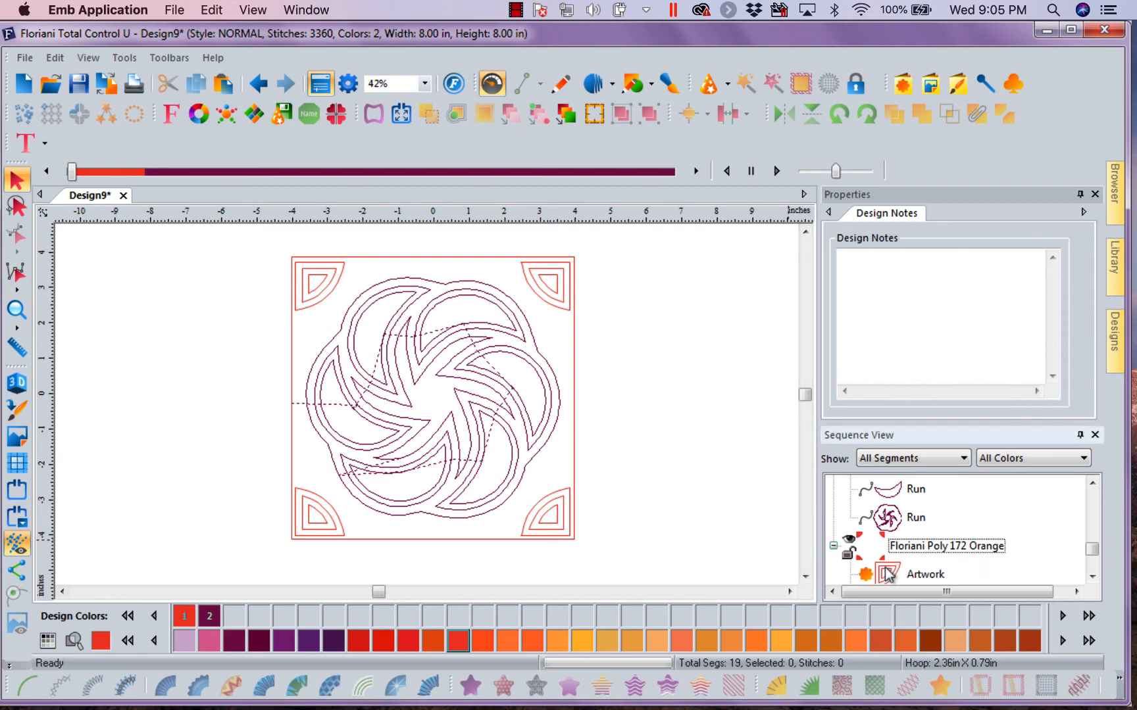
left_click(916, 547)
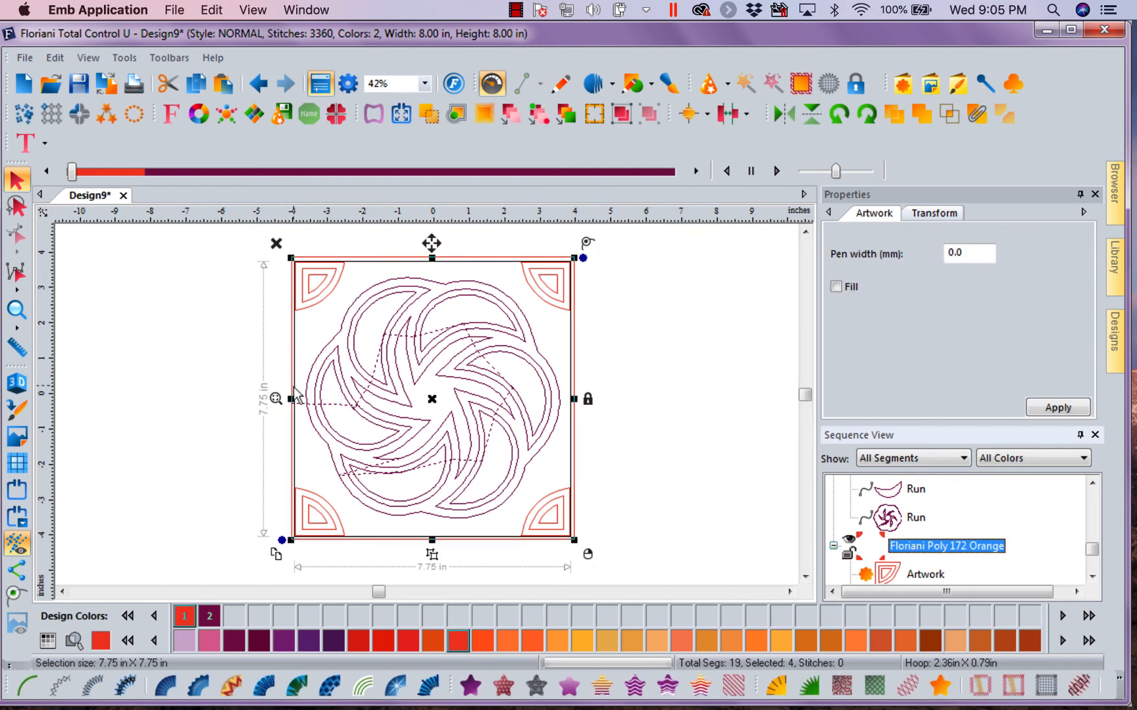
left_click(29, 686)
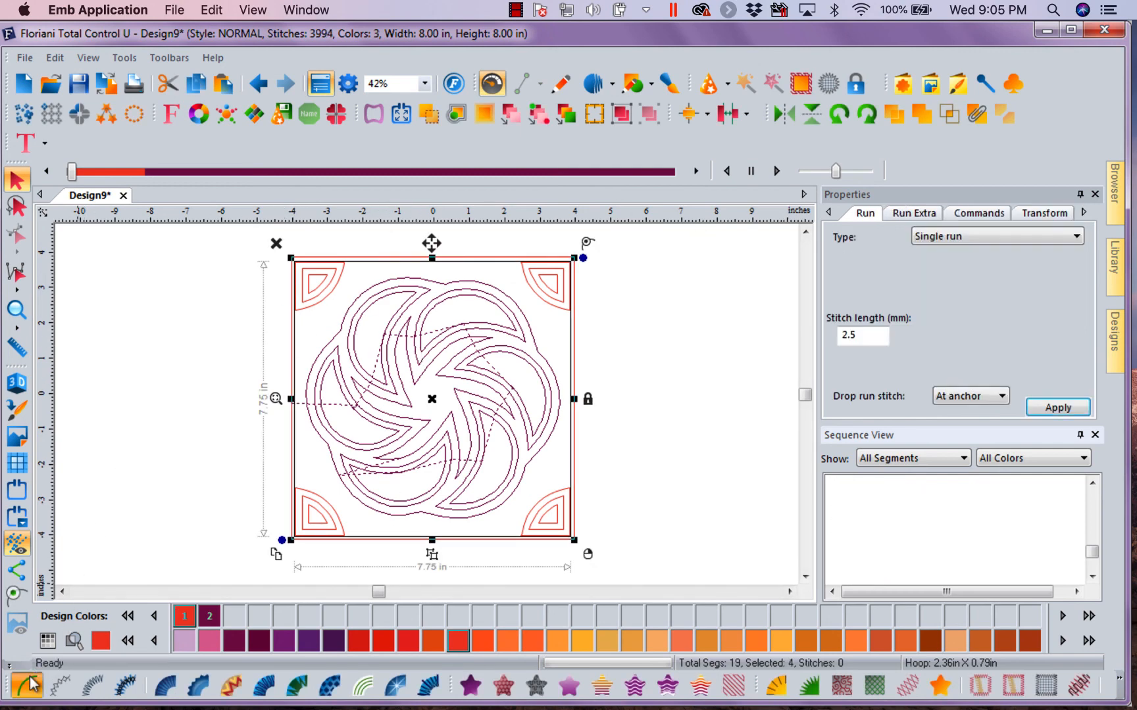
left_click(1081, 237)
left_click(974, 263)
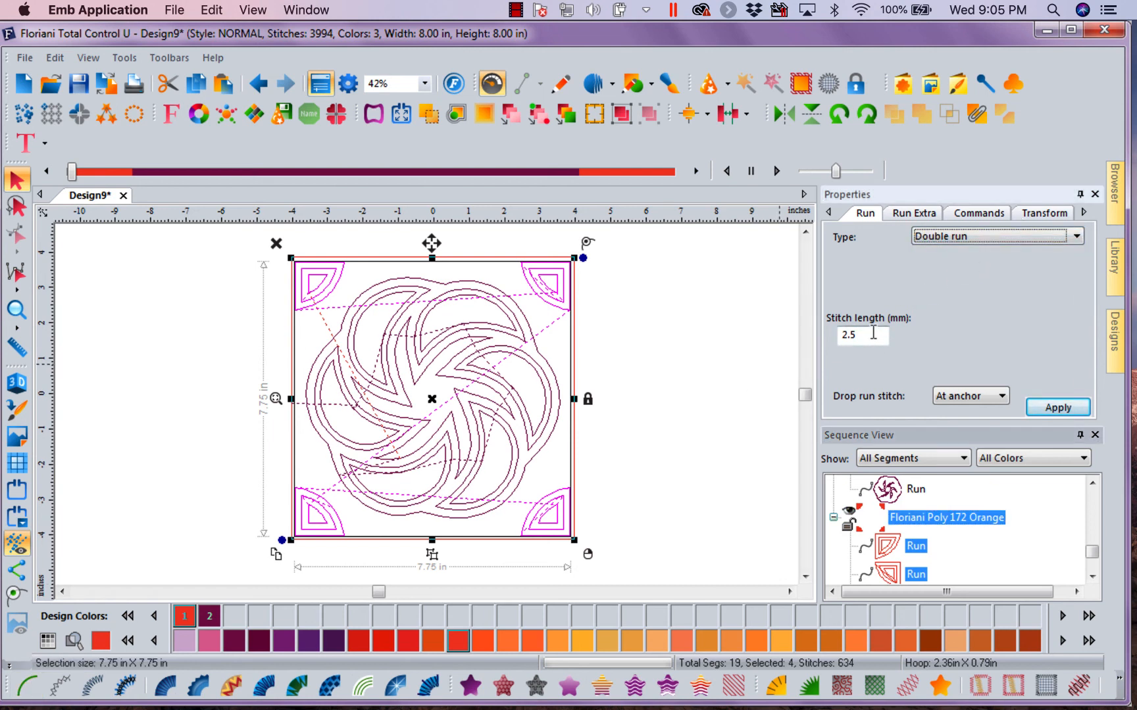
left_click_drag(874, 333, 755, 343)
type("3")
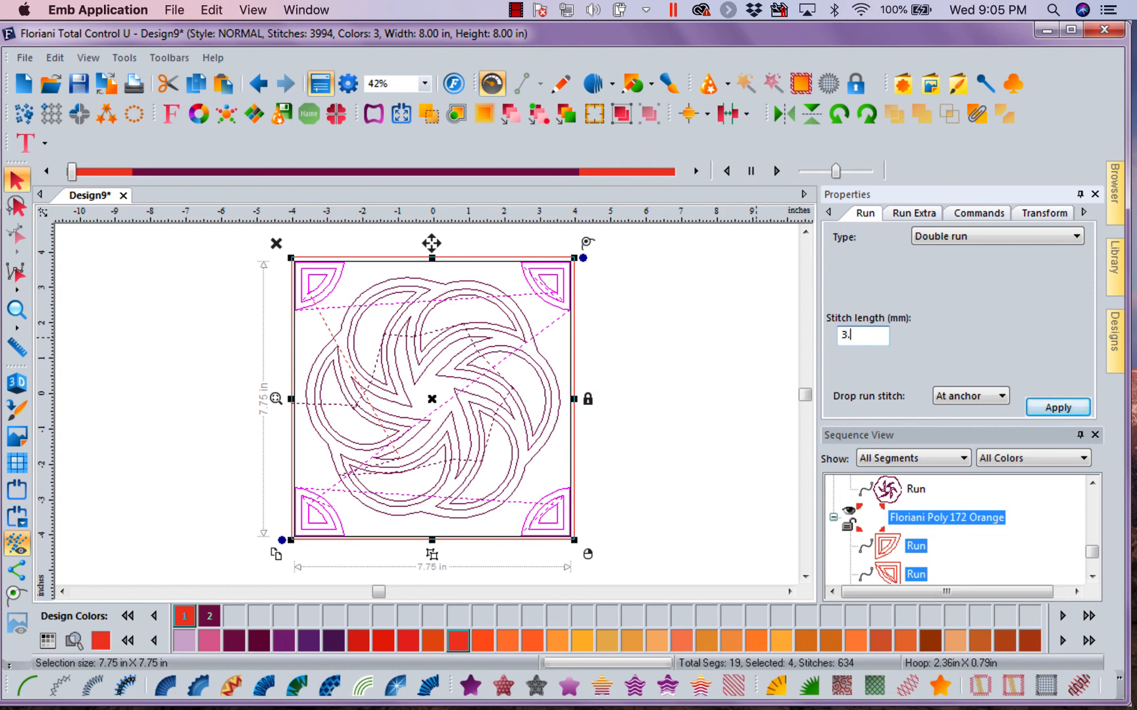
type(".")
left_click(1066, 409)
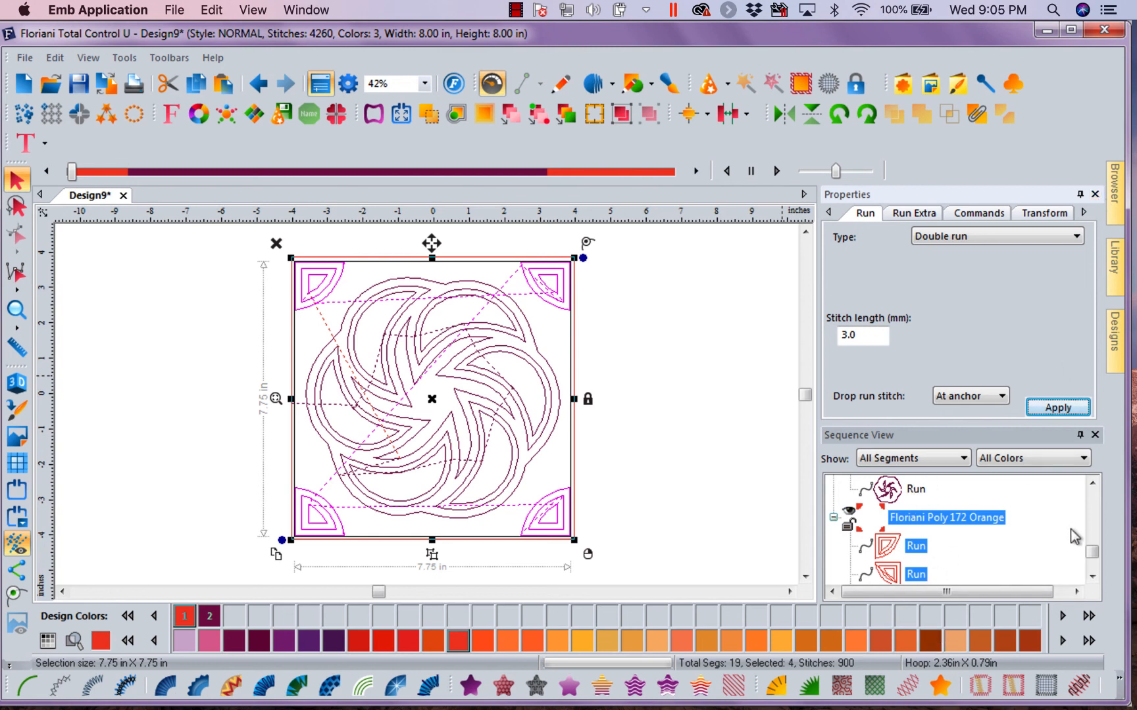
Lock the Properties, Sequence View and Library windows in the view preferences and try resizing the Sequence View.
left_click_drag(1092, 553, 1093, 497)
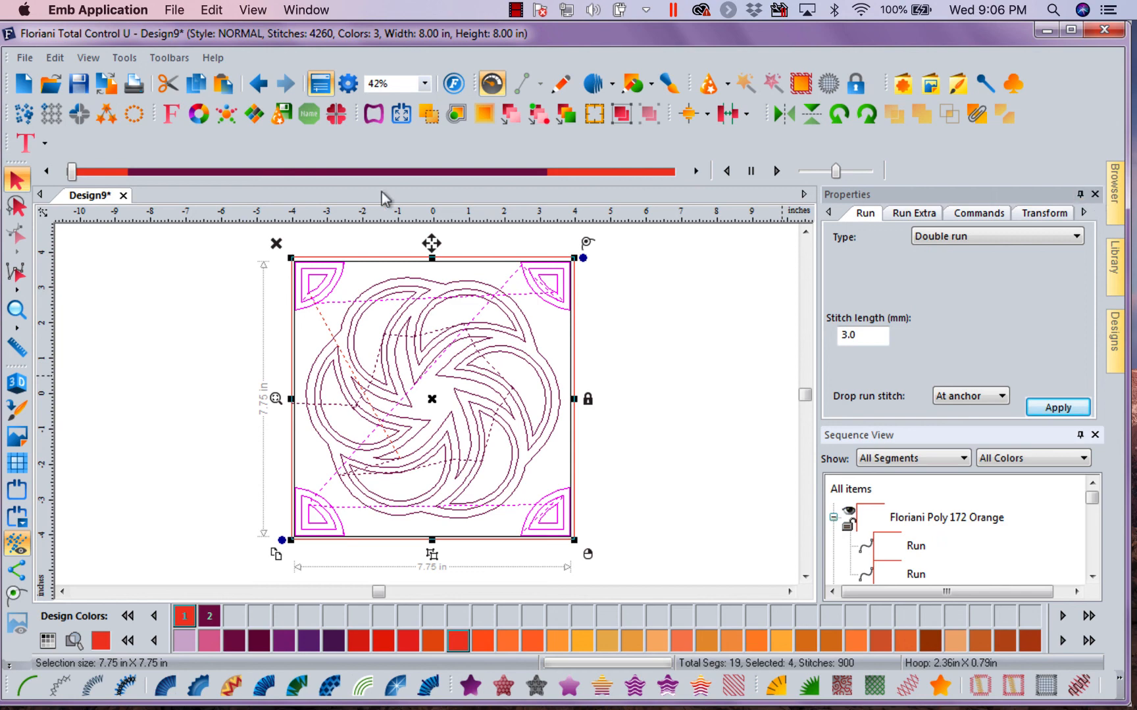
left_click(348, 84)
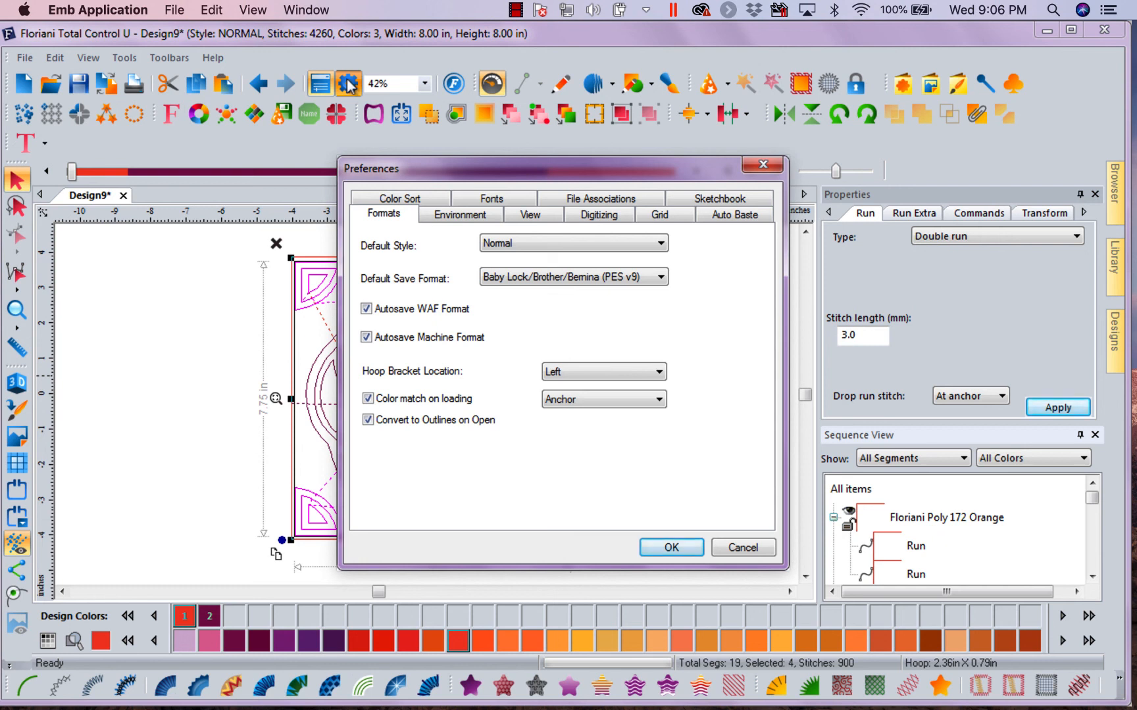
left_click(528, 215)
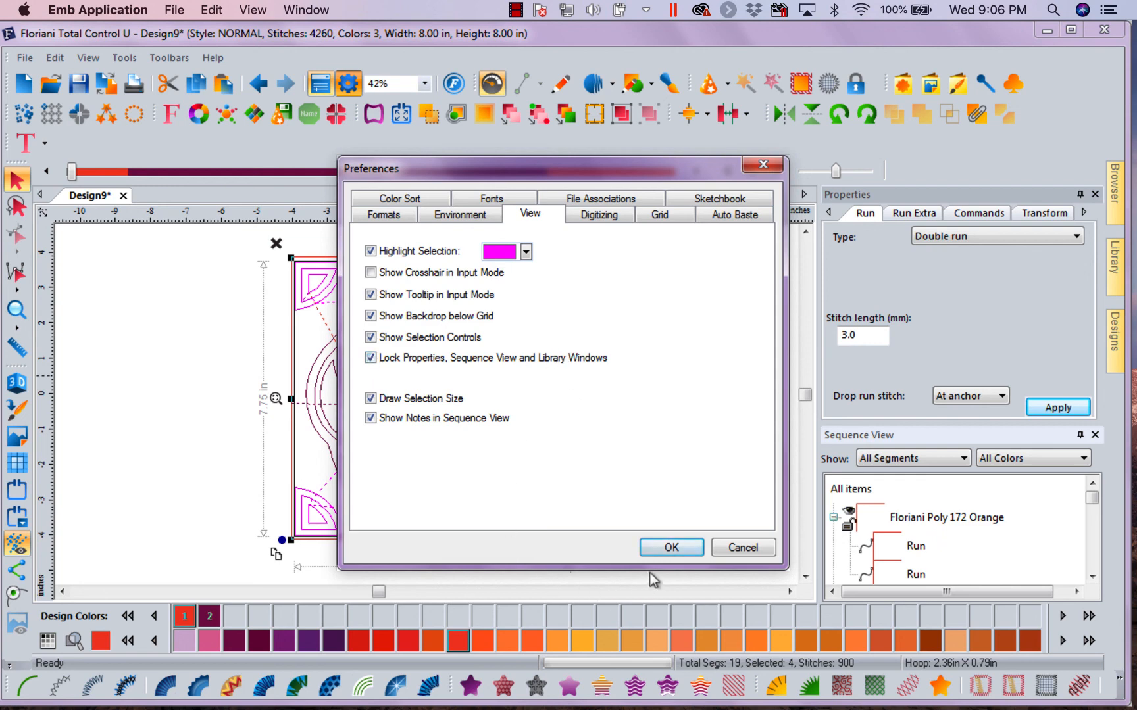
left_click(671, 550)
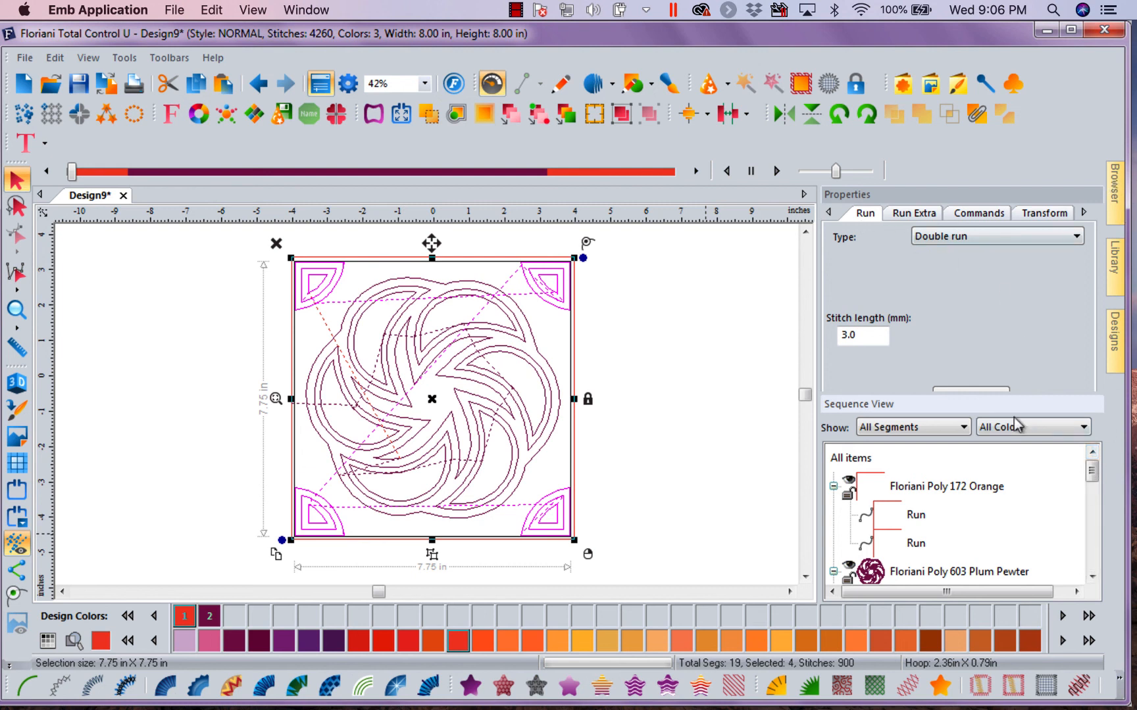
left_click_drag(1011, 394, 1013, 424)
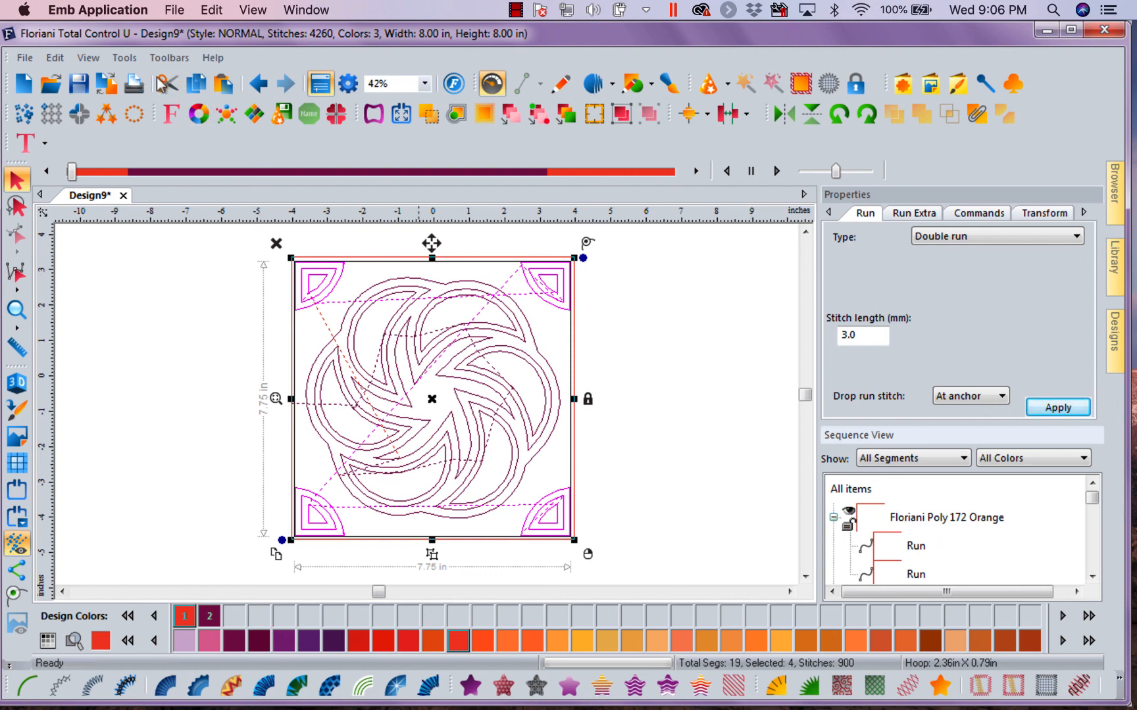
Turn off locking of the Properties, Sequence View and Library windows in the view preferences.
left_click(349, 85)
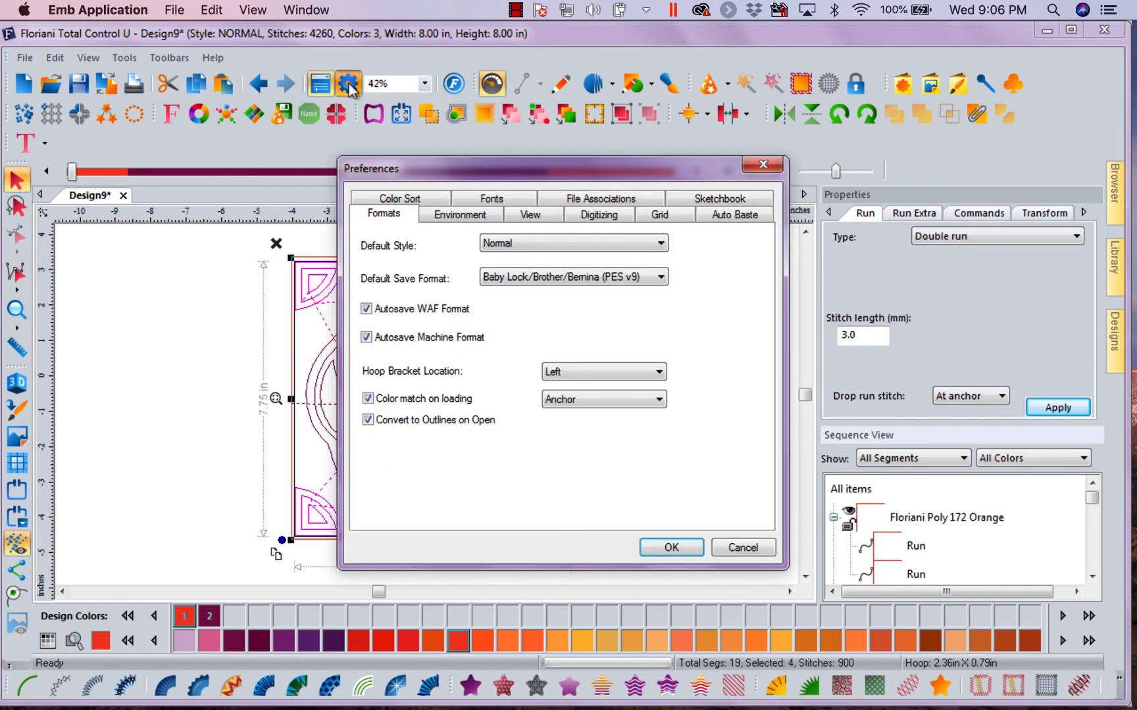
left_click(521, 217)
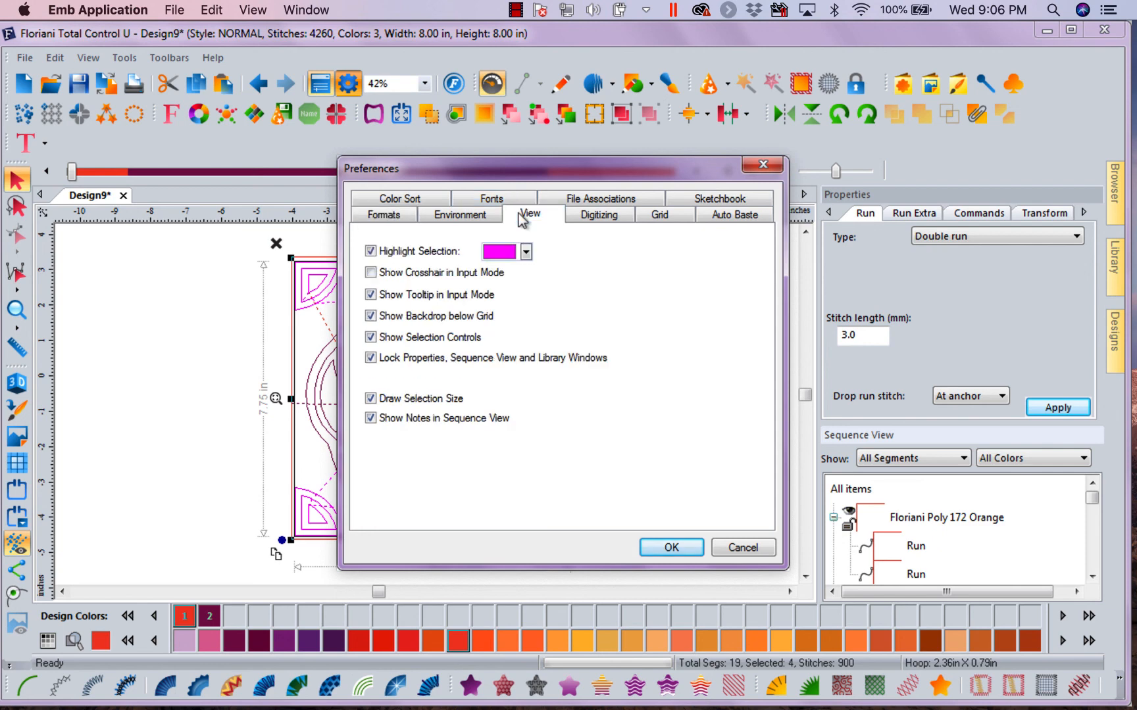
left_click(370, 358)
left_click(670, 549)
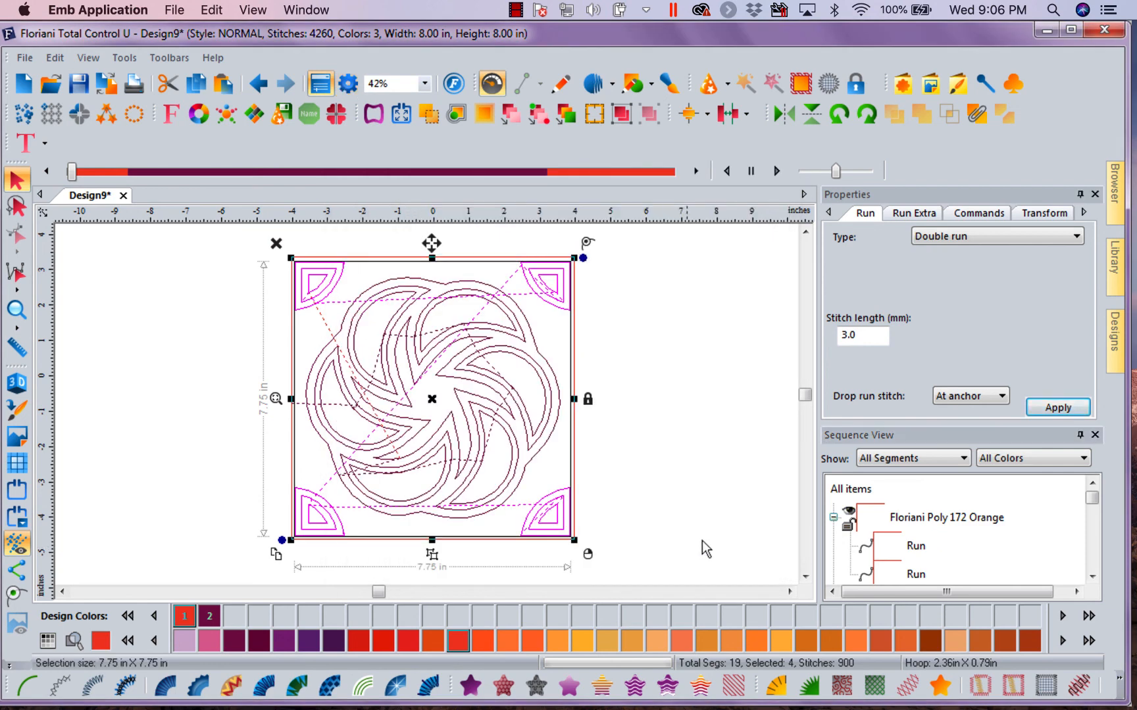
Close the Properties window to enlarge the Sequence View and collapse its three color groups.
left_click(1096, 196)
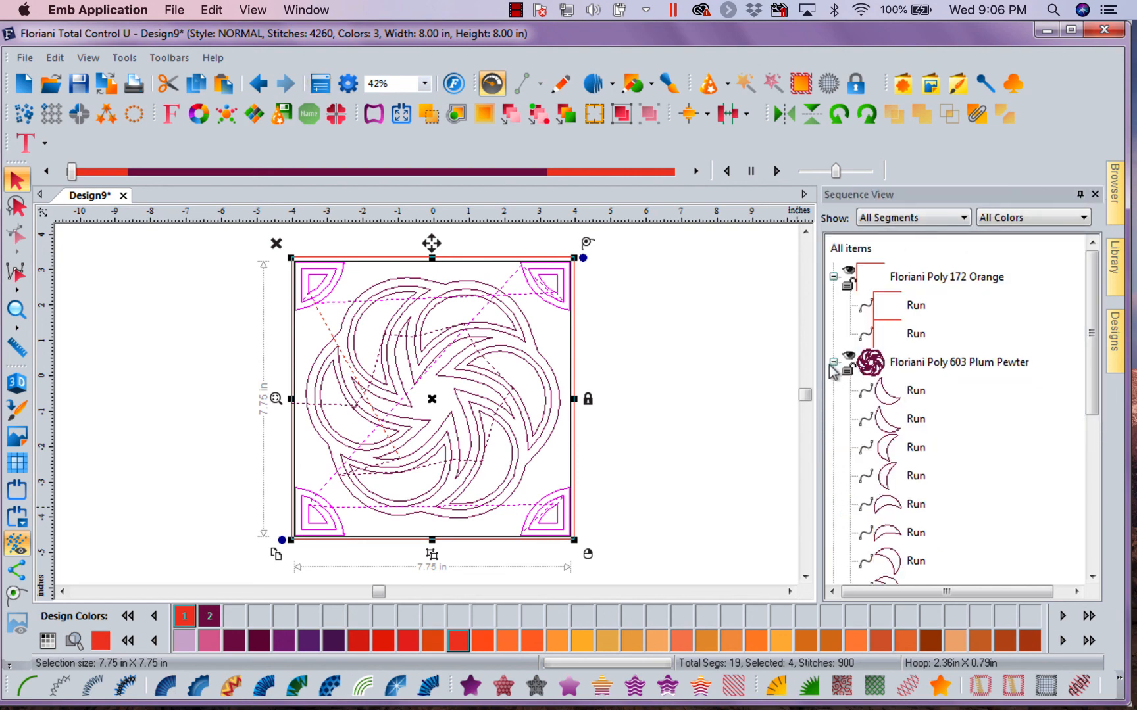
left_click(833, 362)
left_click(832, 276)
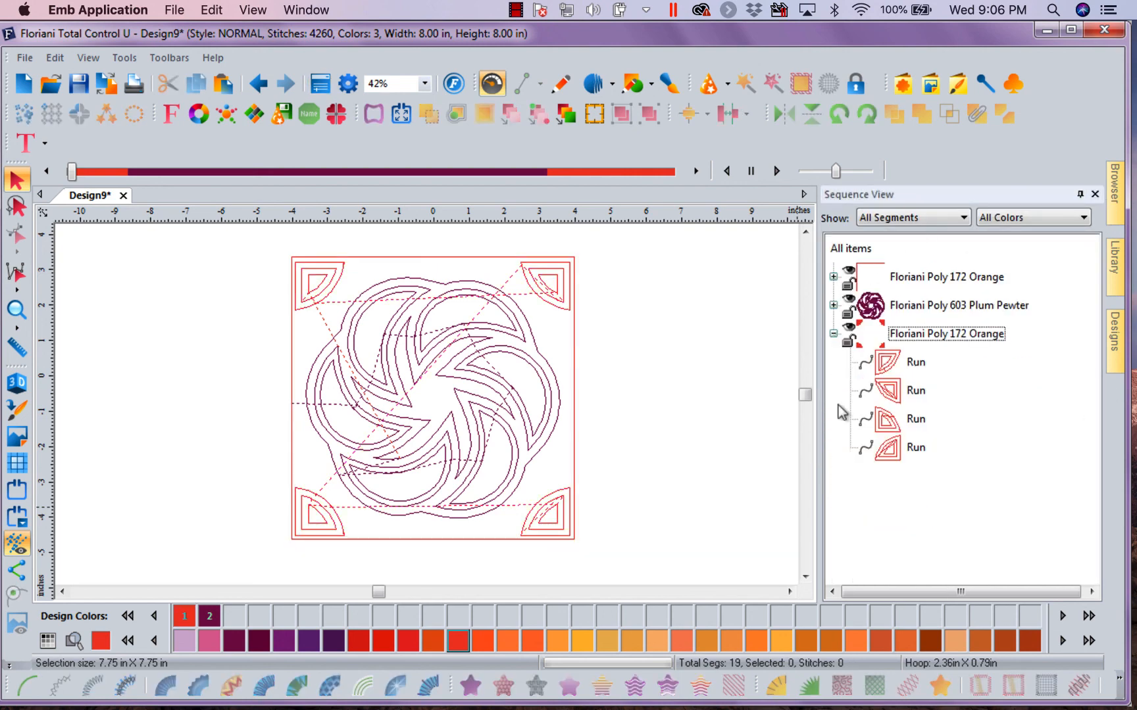
left_click(833, 334)
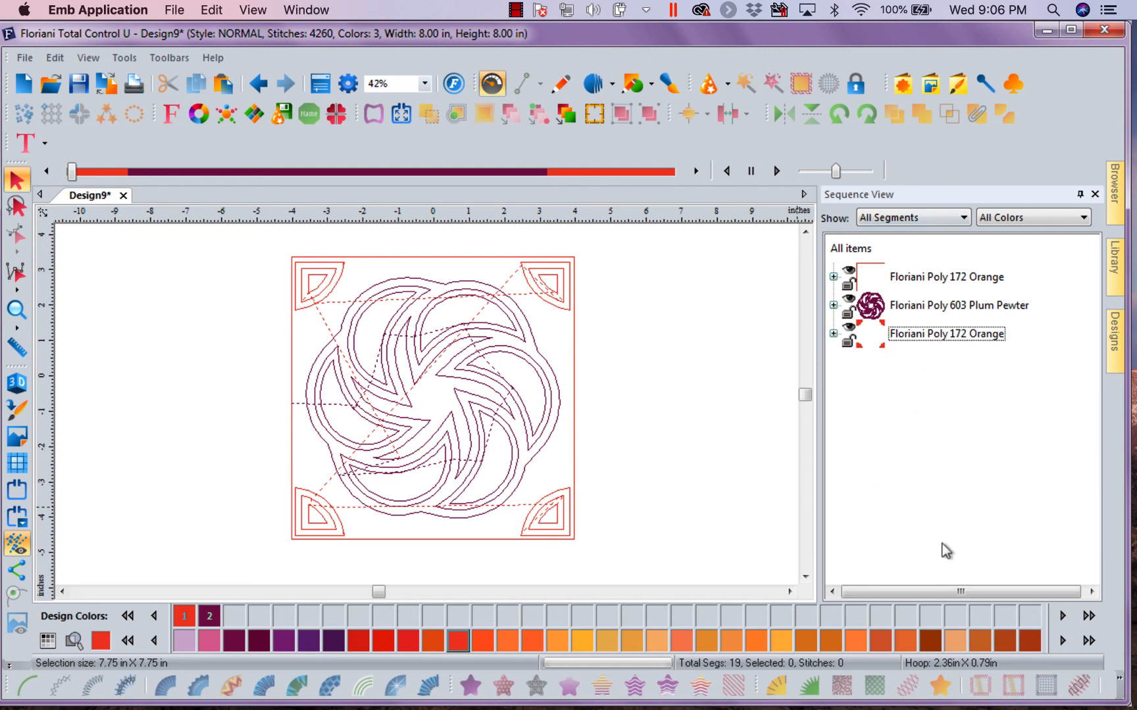
Recolor the four corner motifs to Floriani Poly 603 Plum Pewter so they join the pinwheel's color group.
left_click(923, 307)
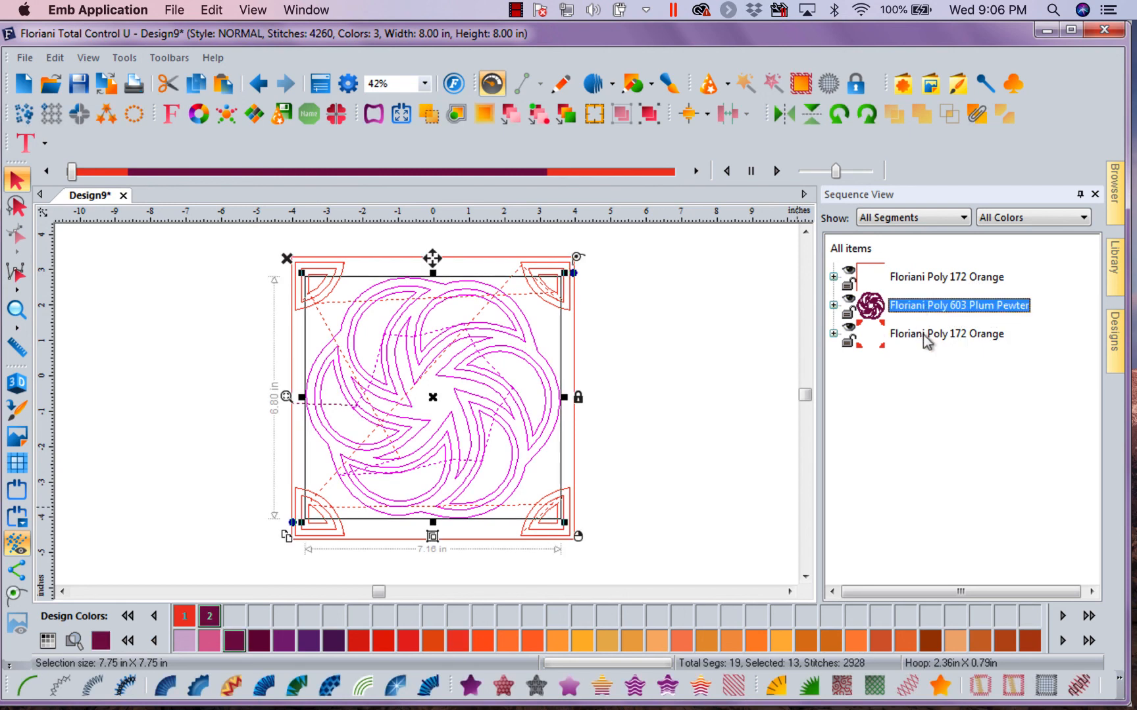
left_click(924, 334, "shift")
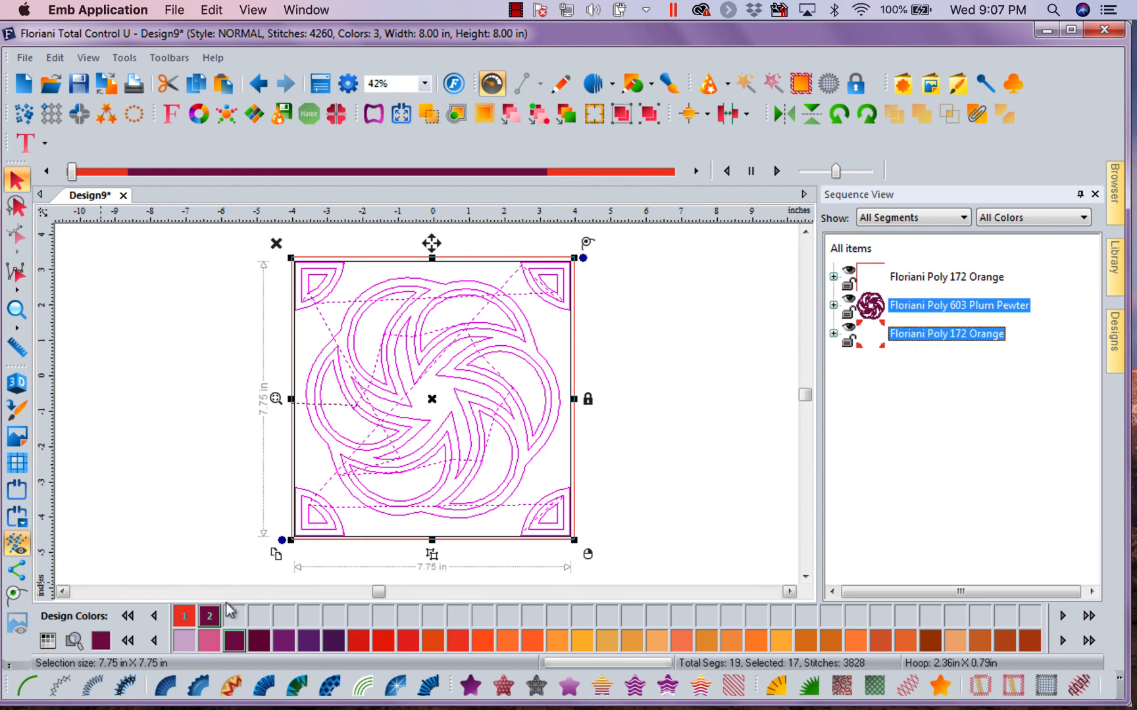
left_click(213, 621)
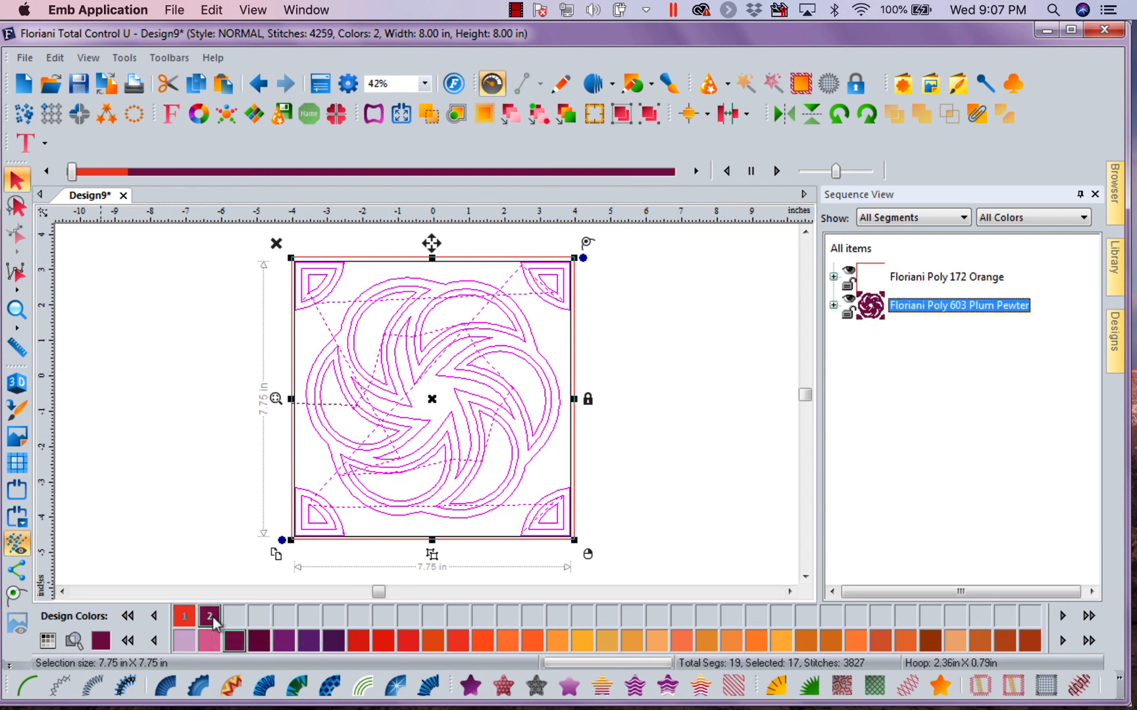
left_click(685, 367)
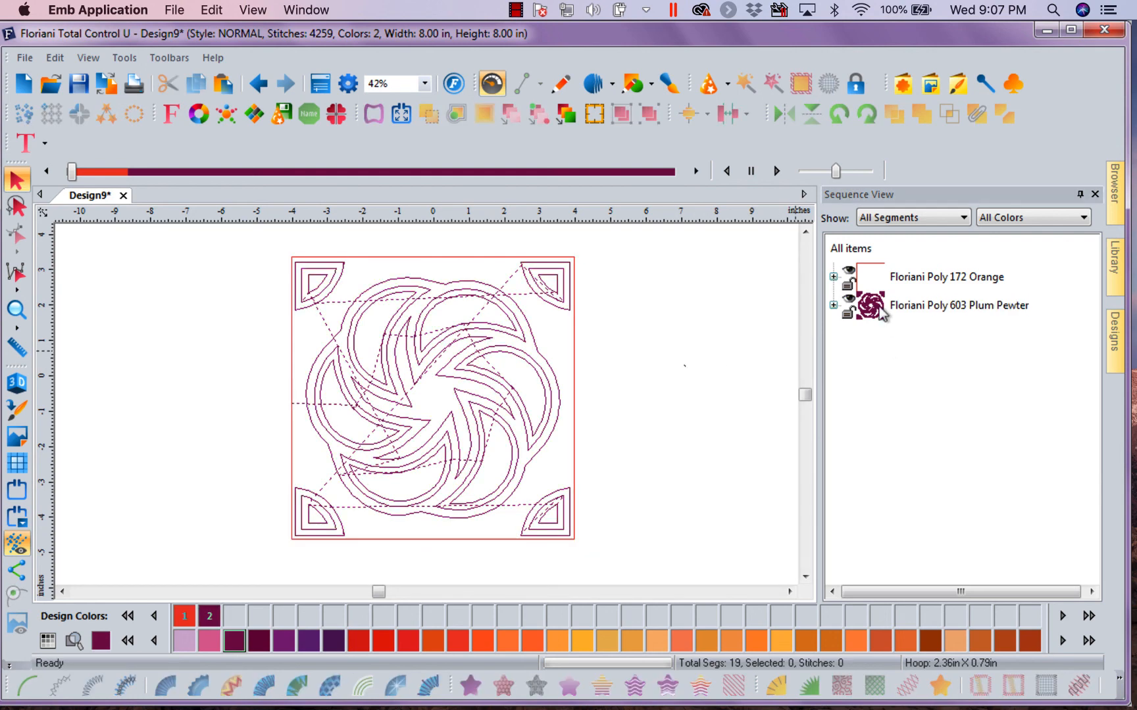
Recolor the second run of the square frame to Floriani Poly 603 Plum Pewter together with the pinwheel group.
left_click(832, 277)
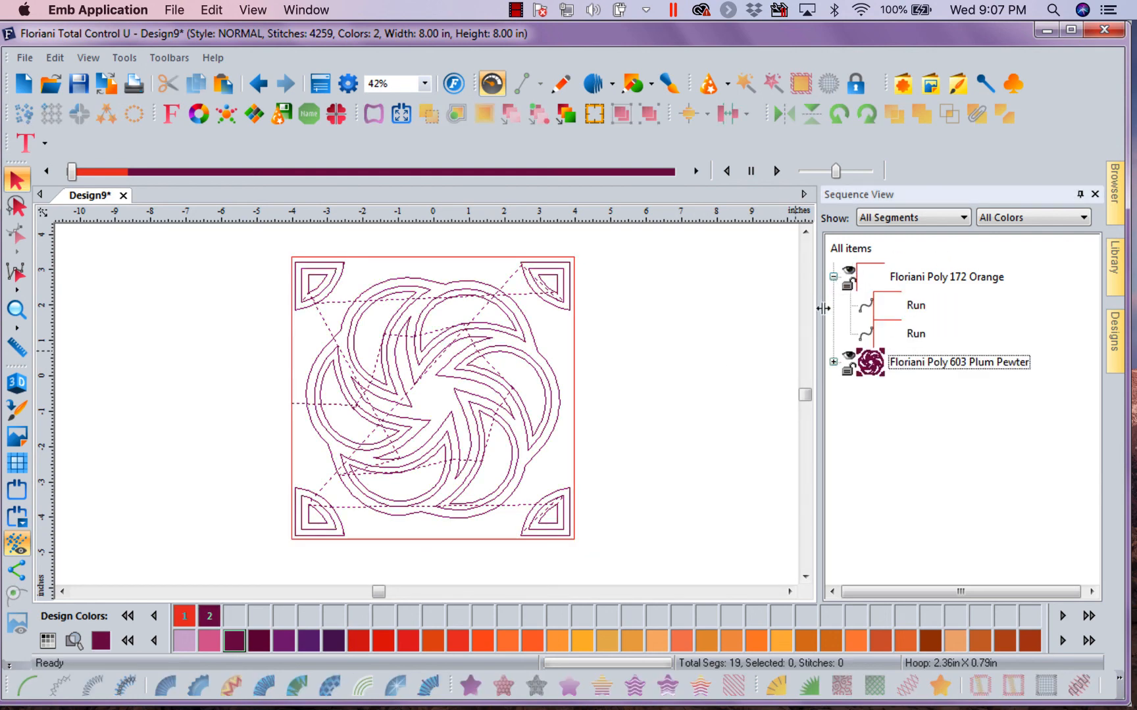
left_click(915, 335)
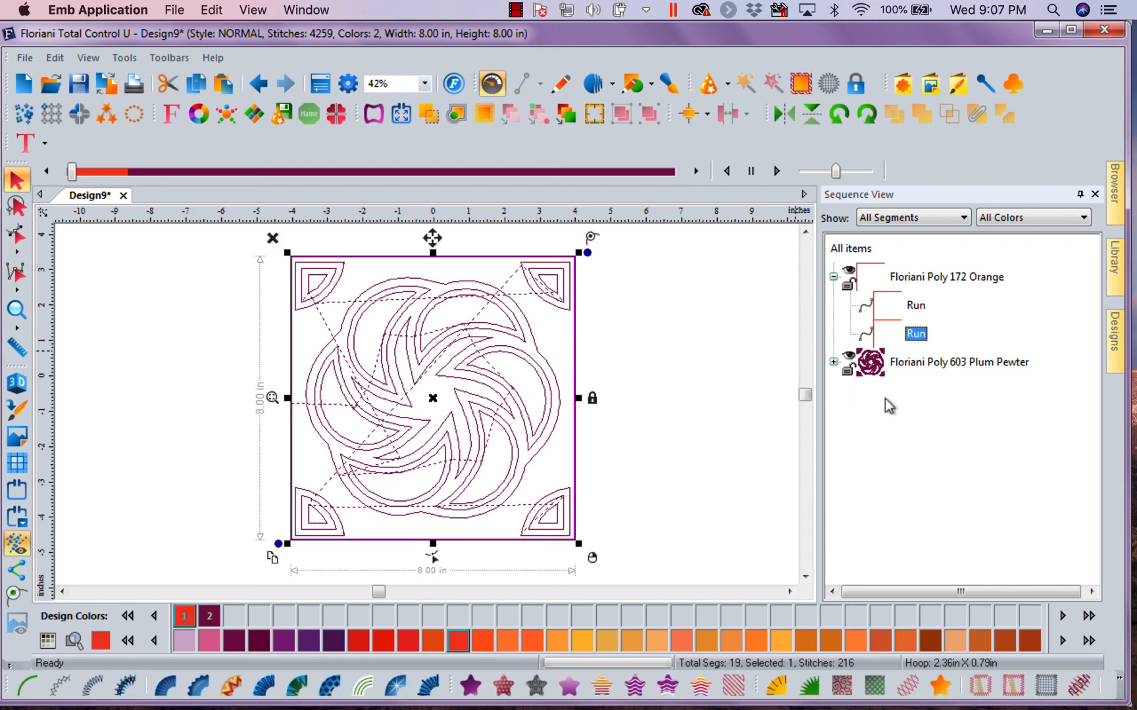
left_click(929, 363)
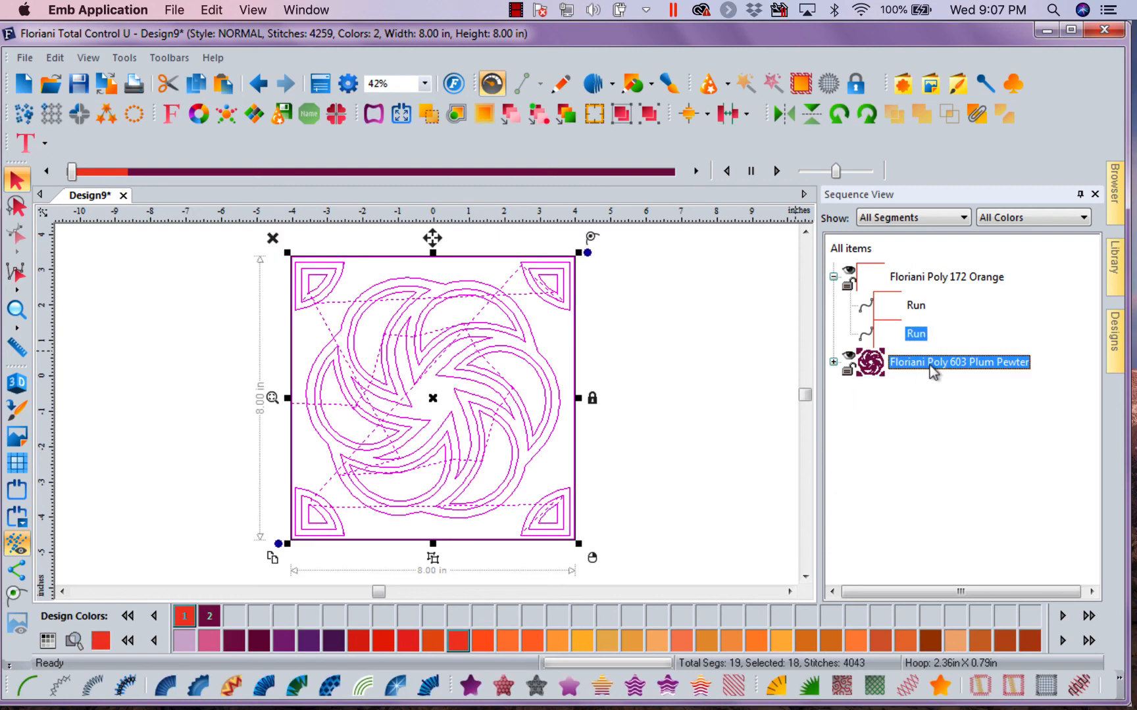
left_click(207, 622)
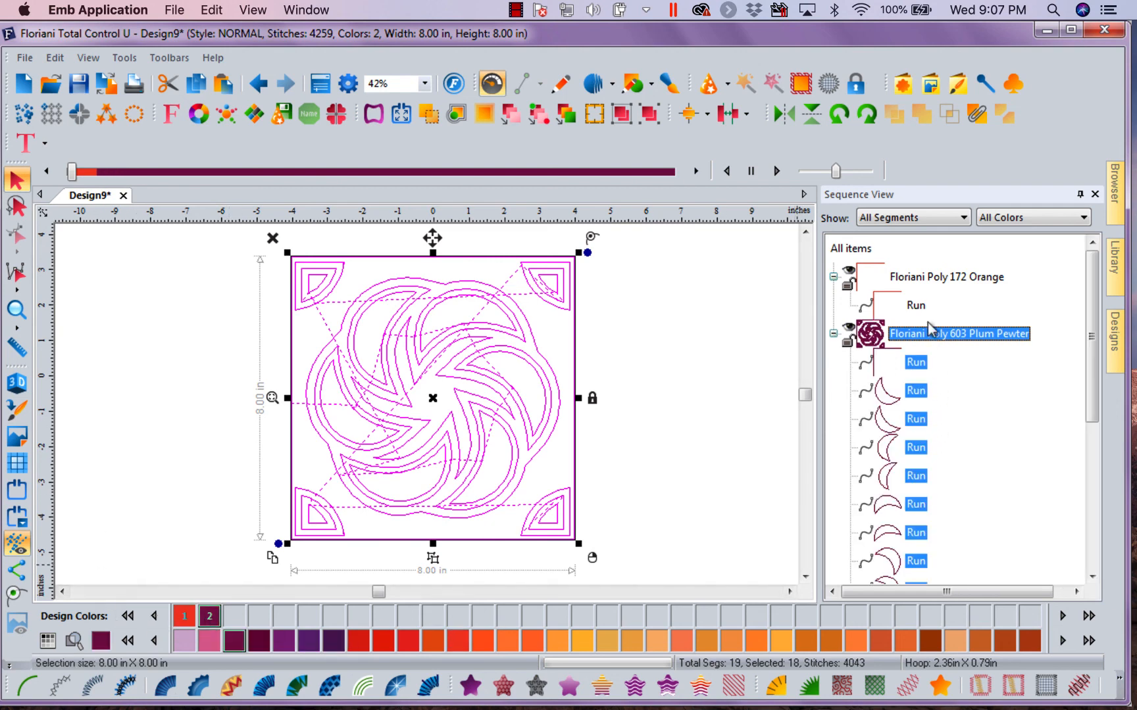